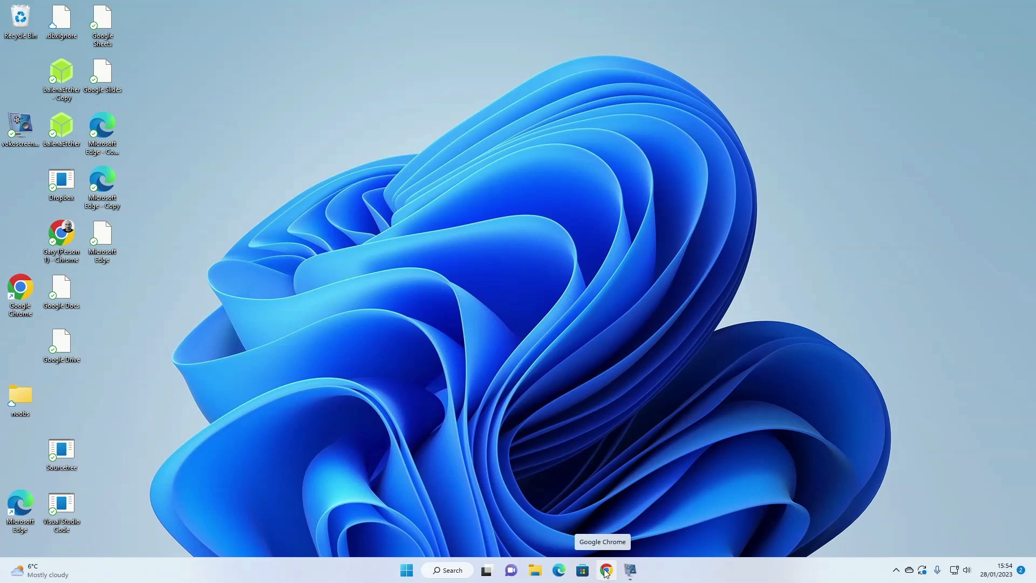
In Google Chrome, search for oracle virtualbox download and download the VirtualBox 7.0.6 platform package for Windows hosts from virtualbox.org
click(606, 570)
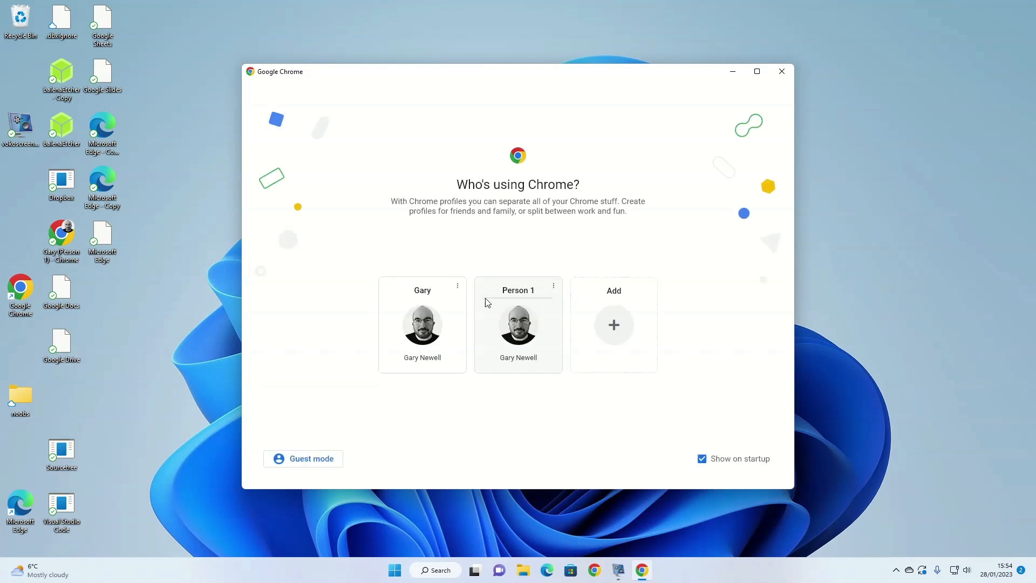
click(436, 307)
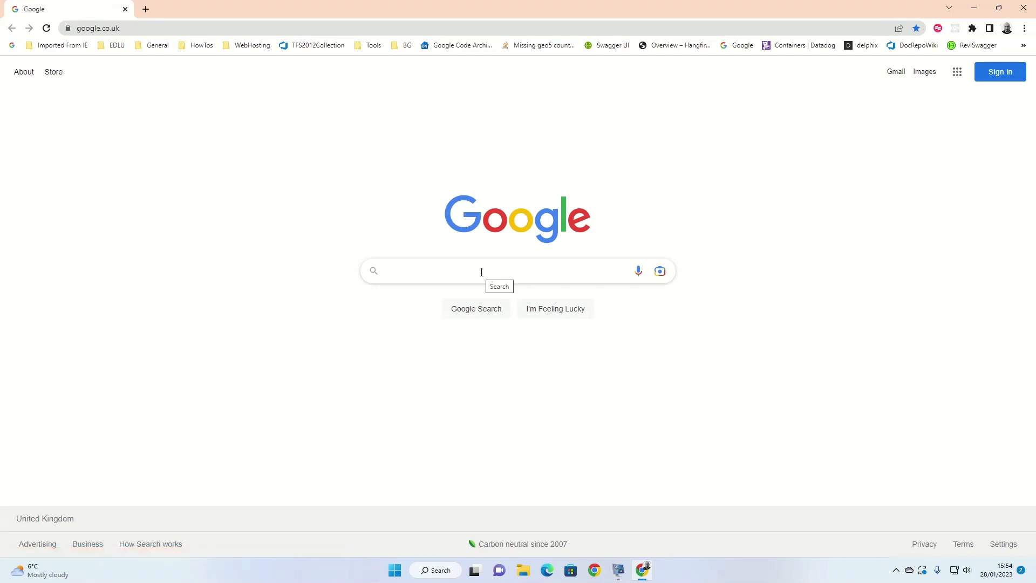
text(oracle virtu)
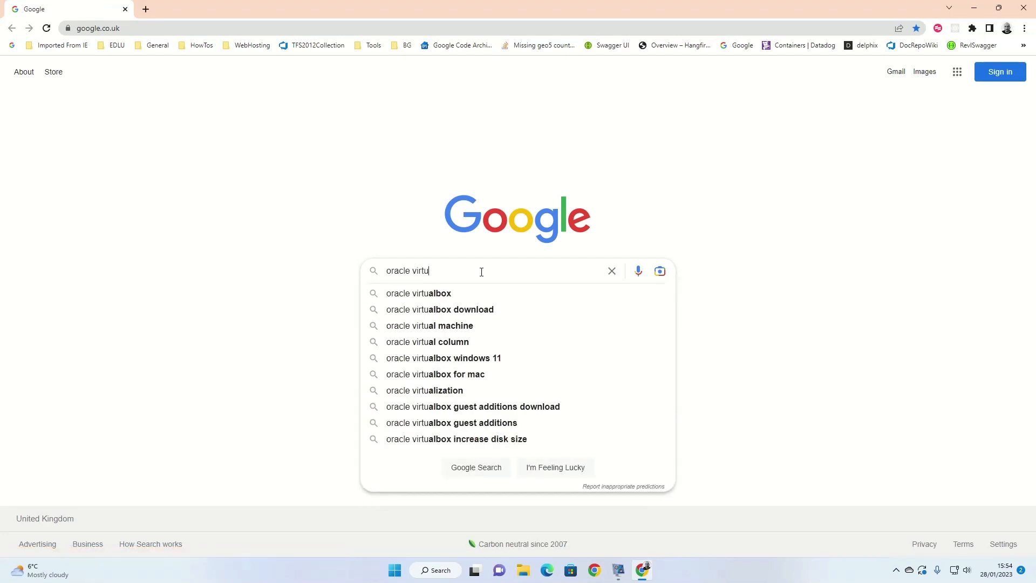
key(Down)
key(Down)
key(Return)
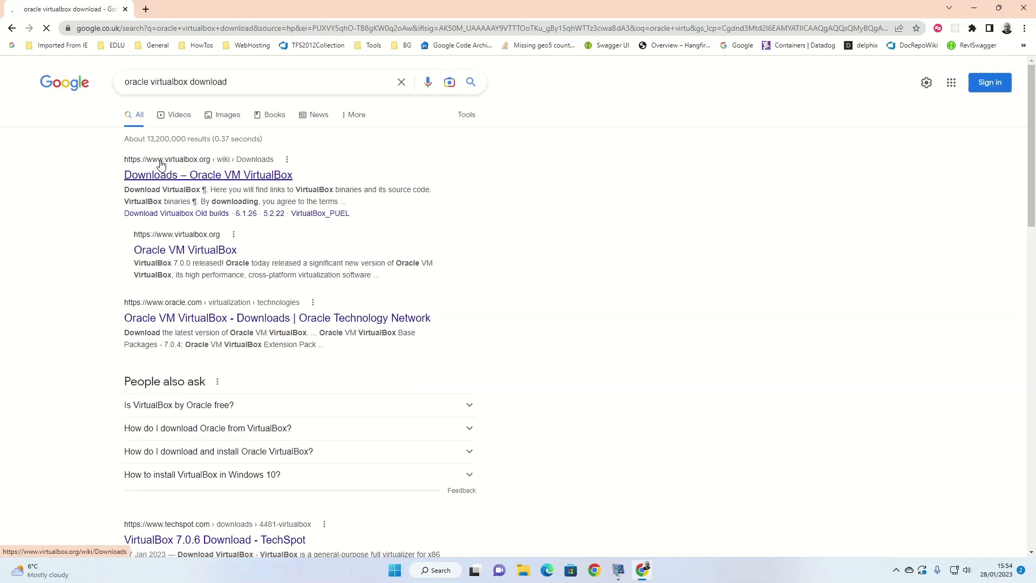
click(203, 179)
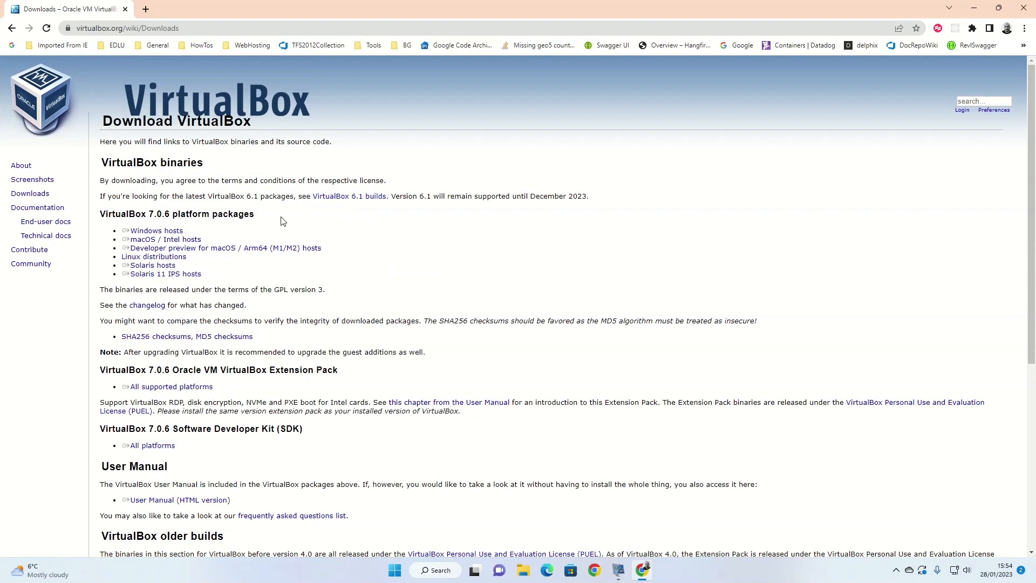
click(171, 233)
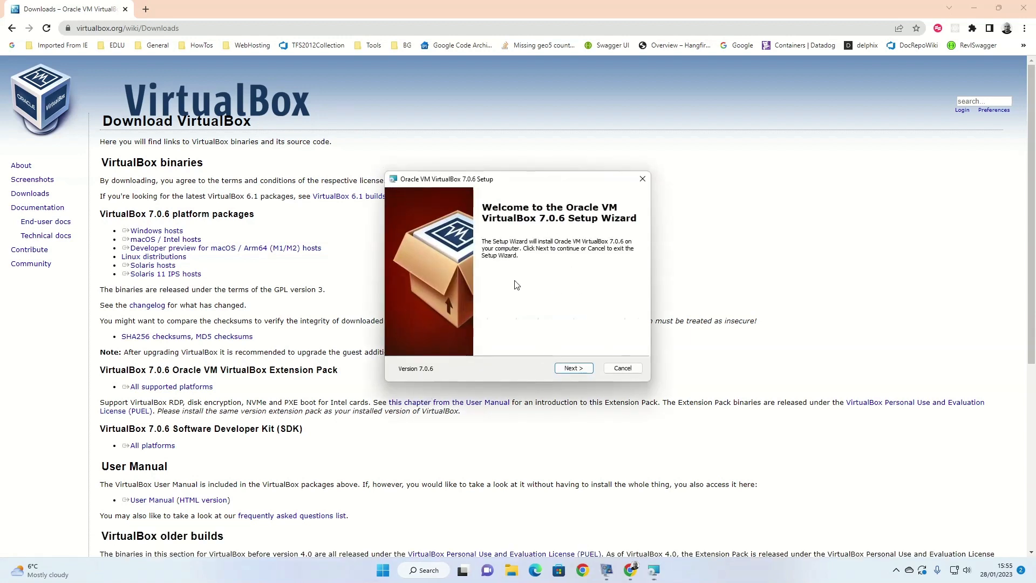
Install VirtualBox 7.0.6 with the default features and location, and finish the setup without starting the program after installation
click(580, 372)
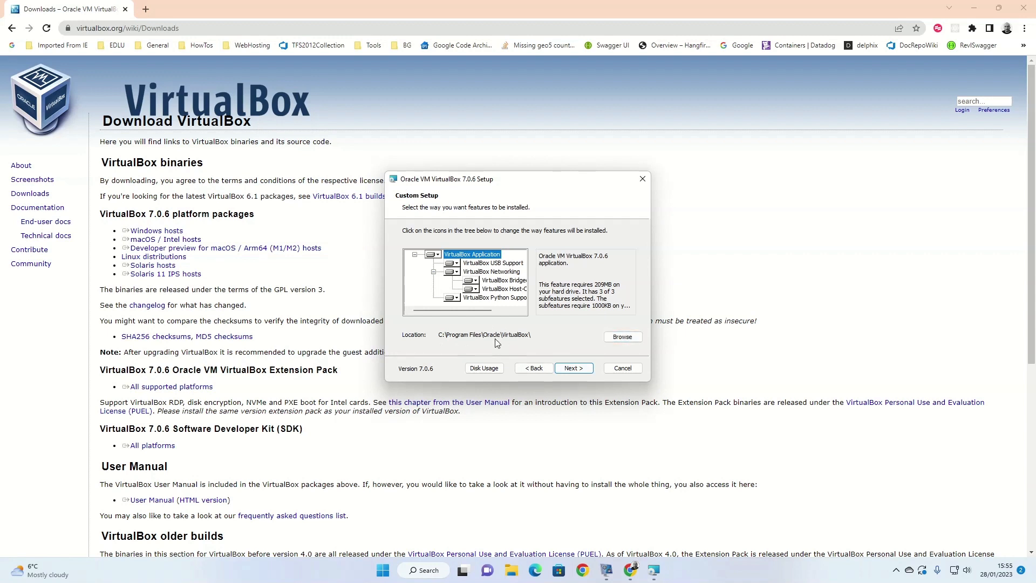
click(576, 370)
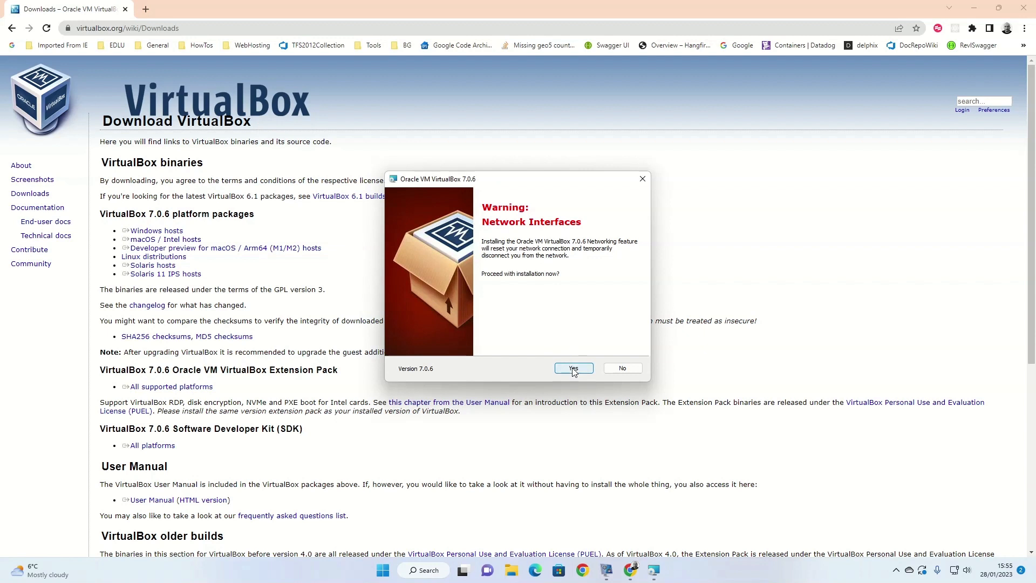
click(573, 370)
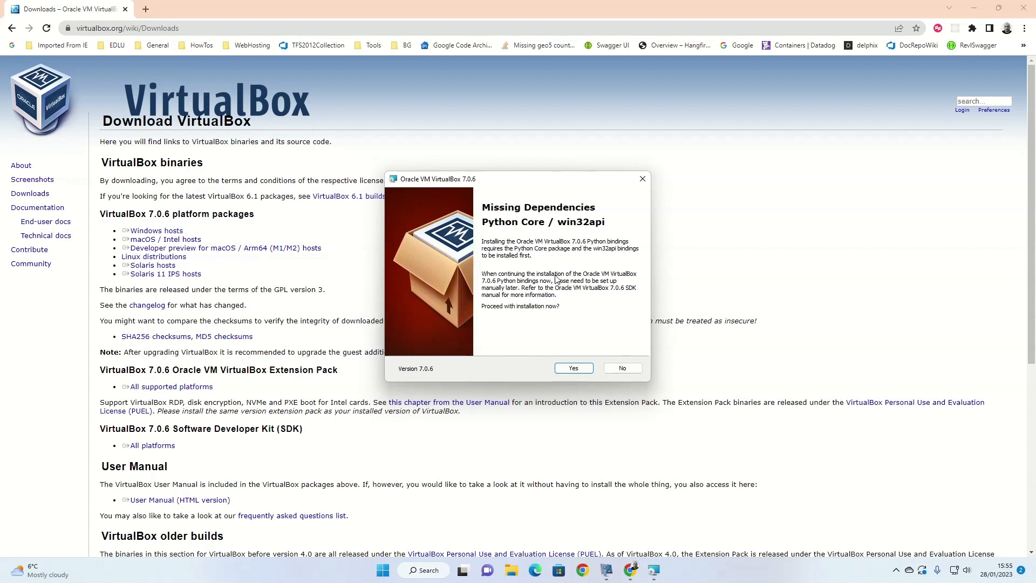
click(571, 370)
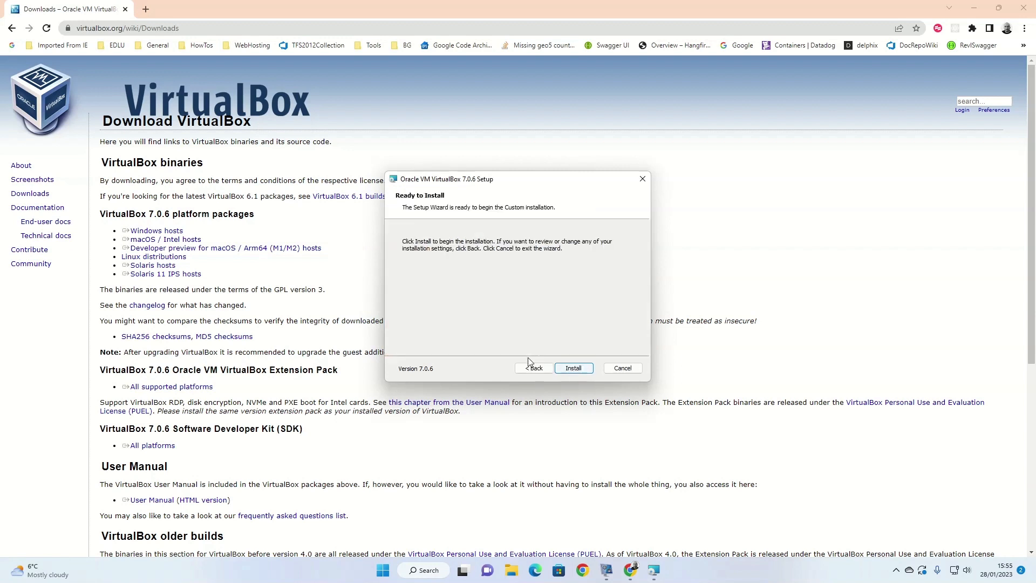
click(574, 368)
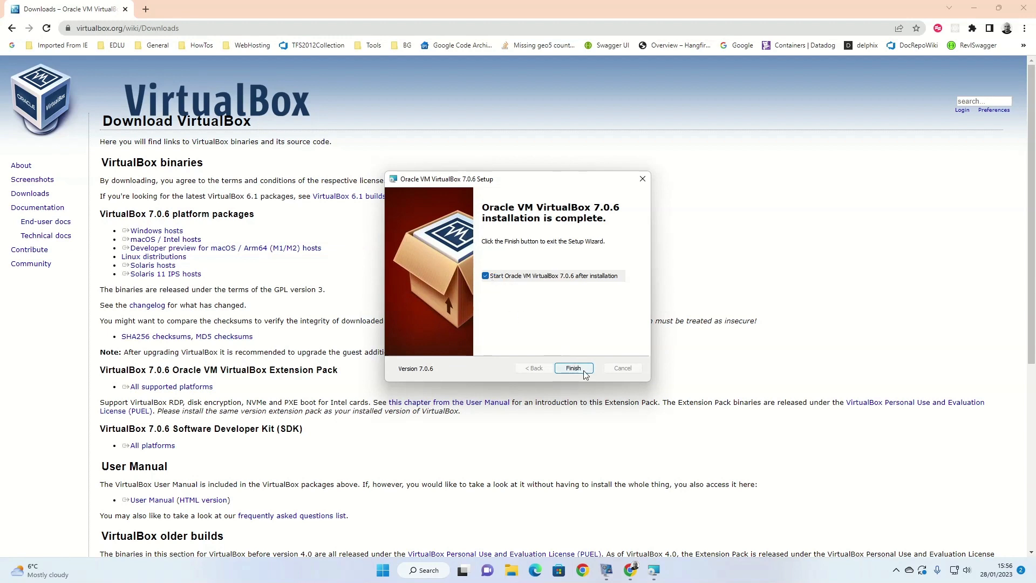
click(505, 277)
click(573, 369)
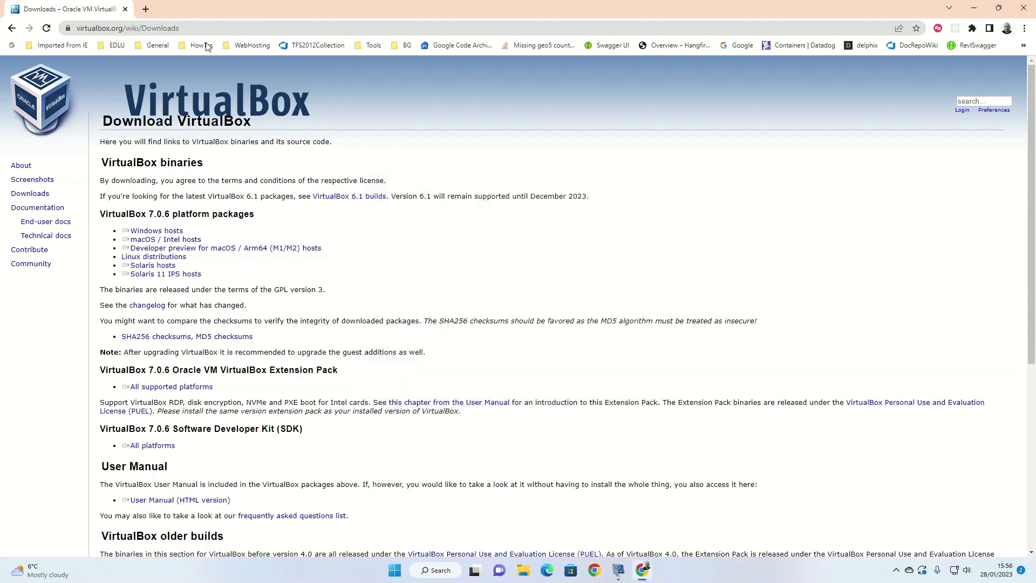
Search the web for mx linux and open the official MX Linux website
click(215, 27)
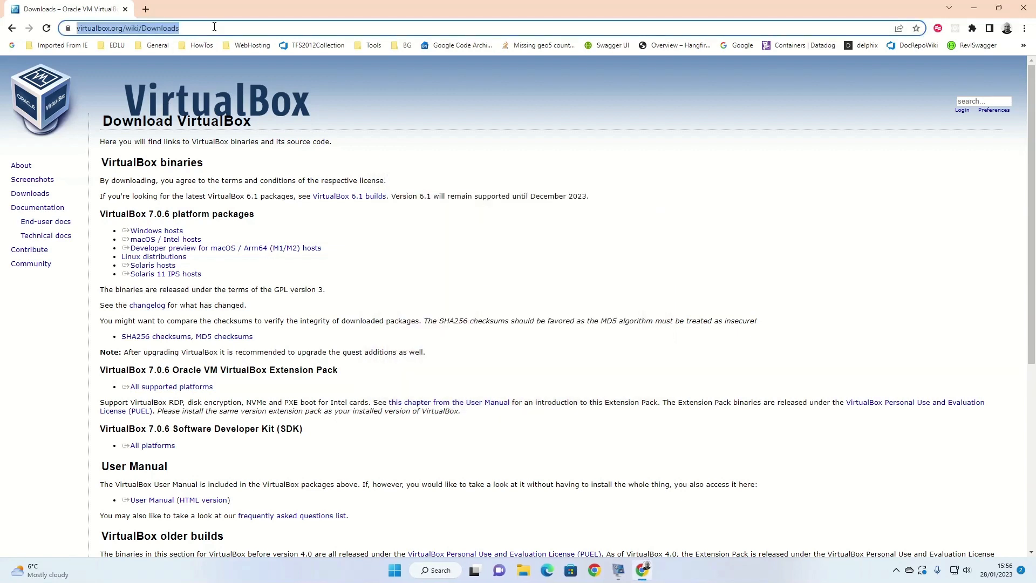
text(mx linux)
key(Return)
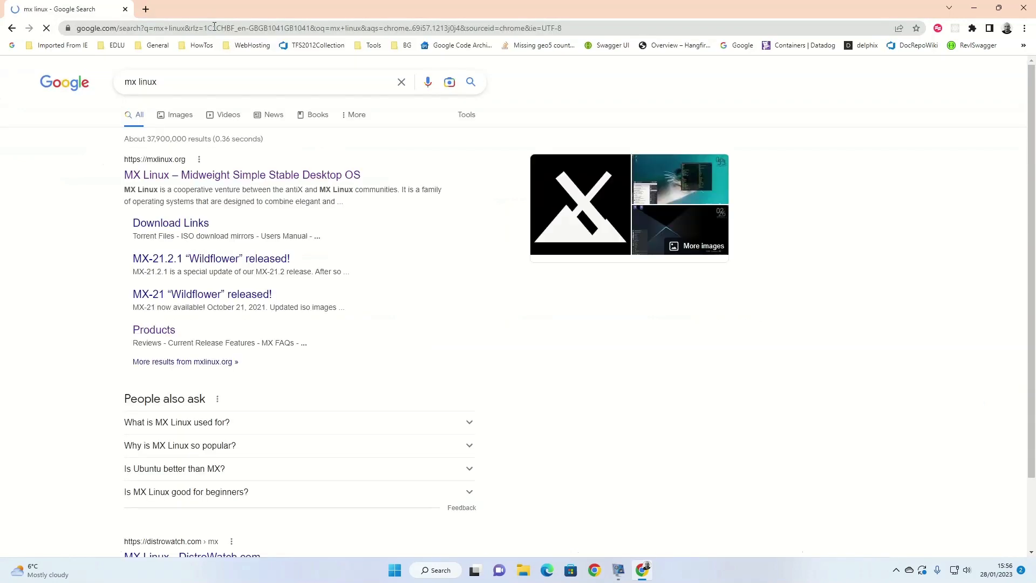
click(204, 178)
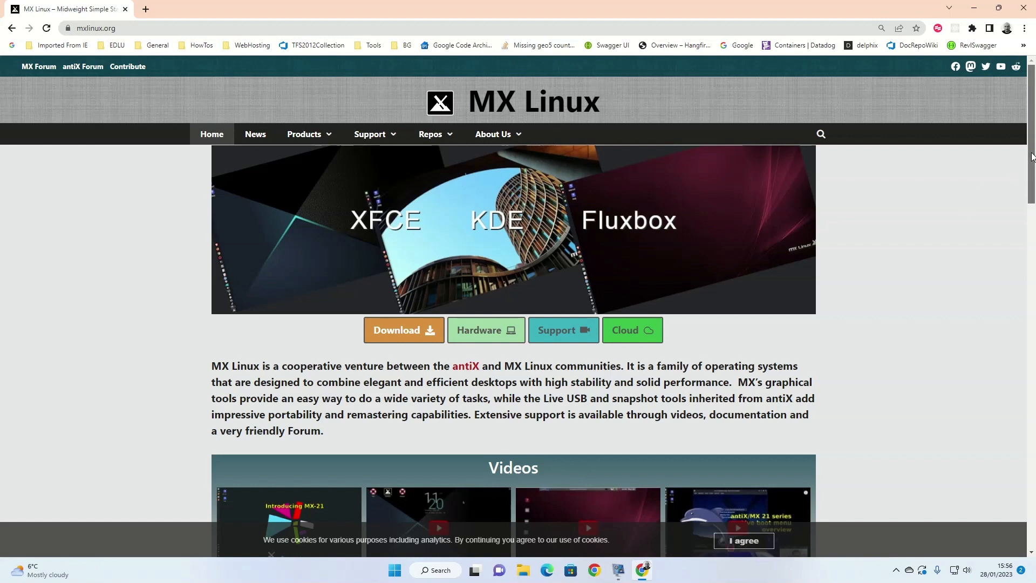
Look over the desktop editions described on the MX Linux home page and open the site's download page
drag(1031, 157, 1025, 216)
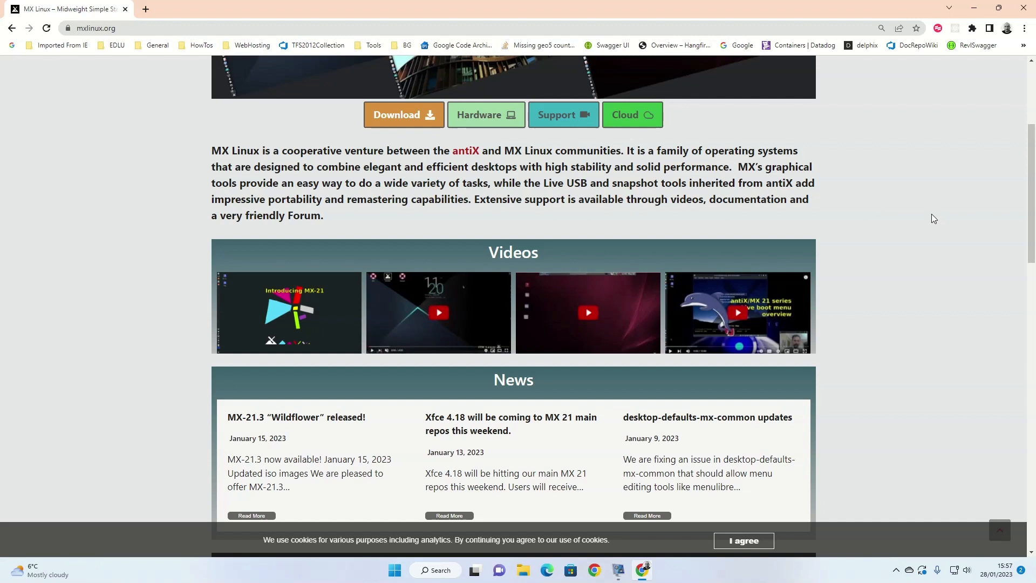
drag(1033, 173, 1032, 301)
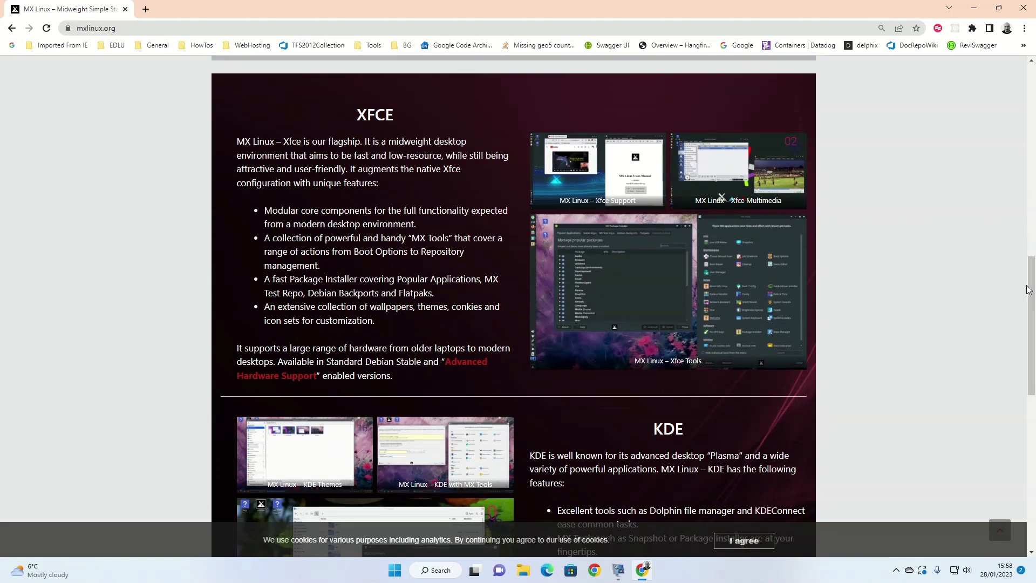
drag(1030, 291, 1021, 36)
mouse_move(445, 142)
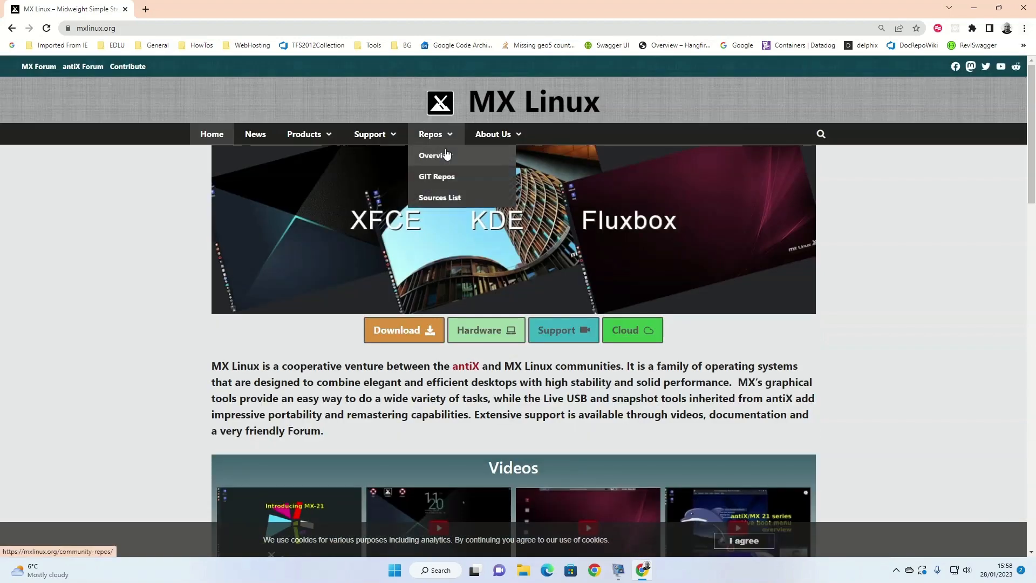
click(402, 332)
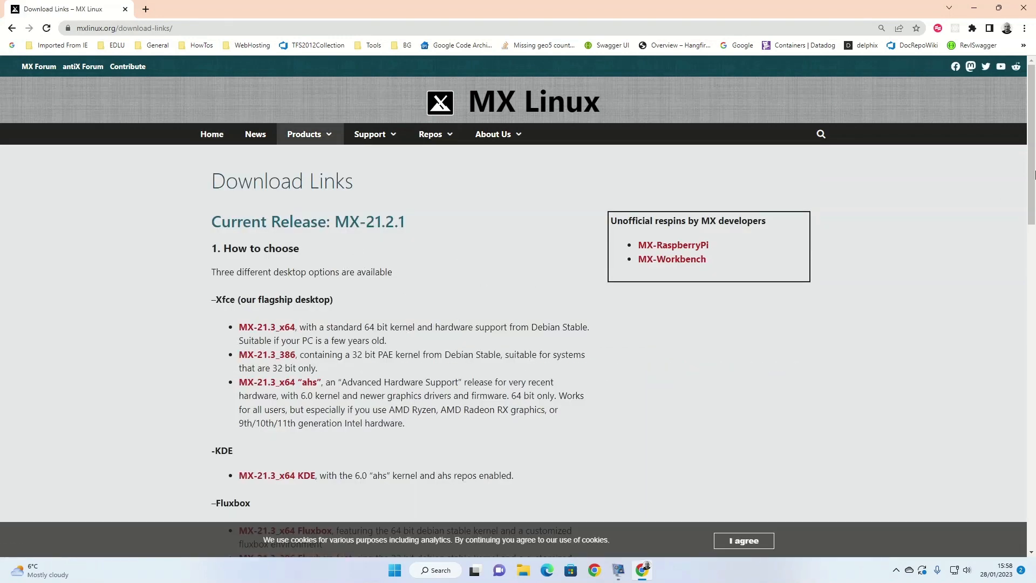
Review the available releases and download the MX-21.3_x64 KDE ISO from SourceForge, accepting its privacy terms
scroll(282, 216, down, 1)
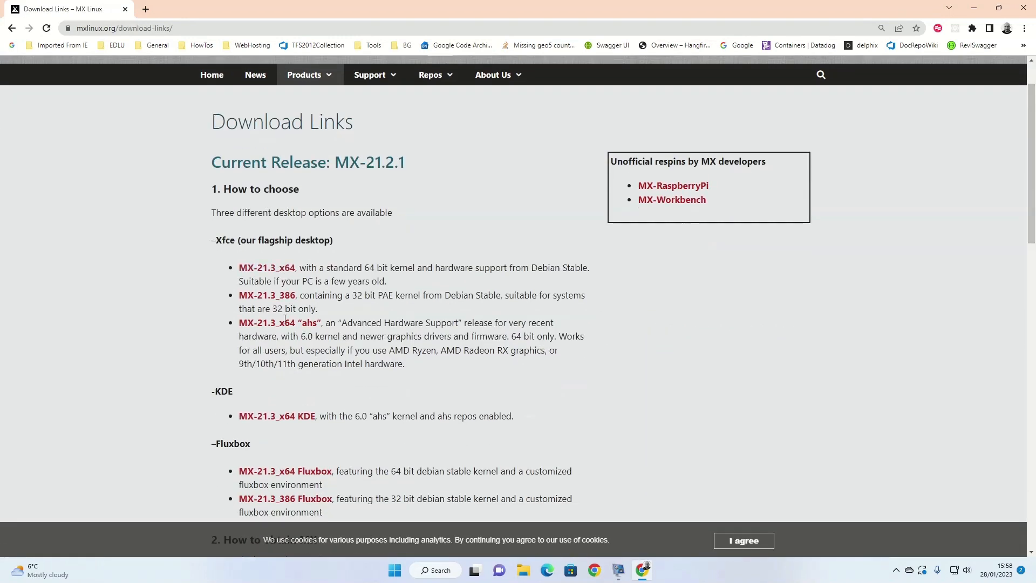
drag(1033, 206, 1034, 266)
scroll(1025, 267, down, 3)
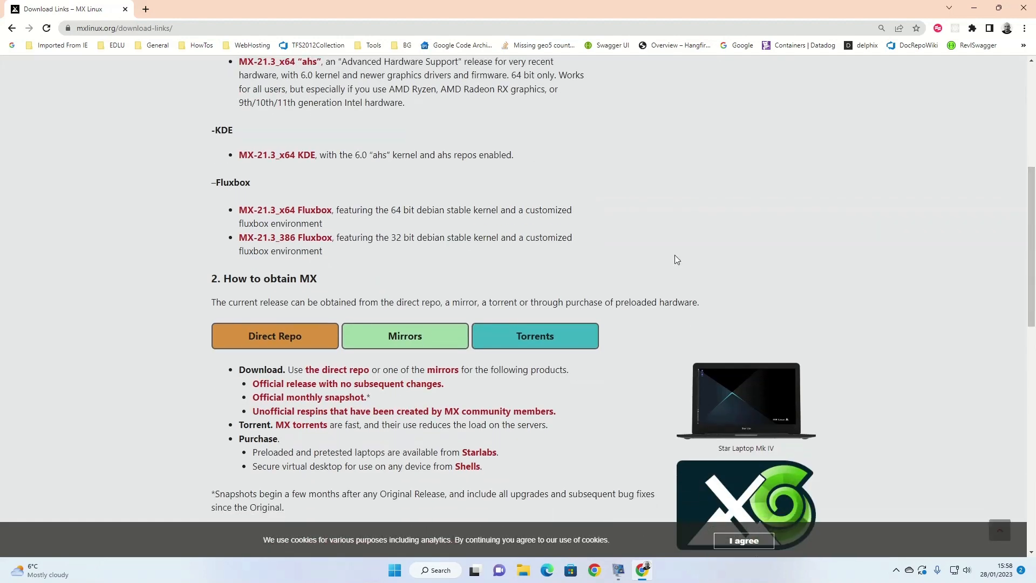
scroll(446, 324, up, 4)
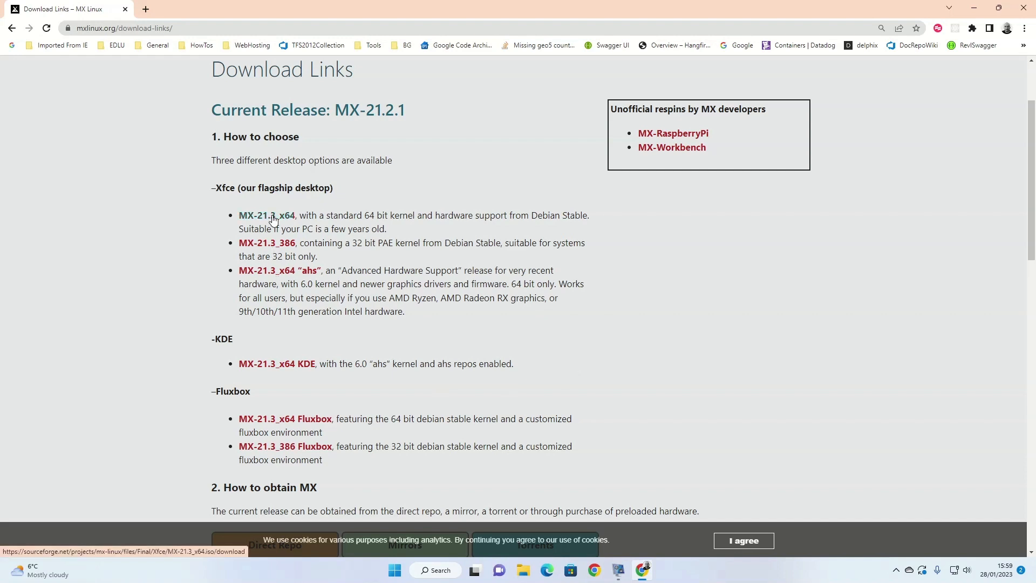
click(276, 366)
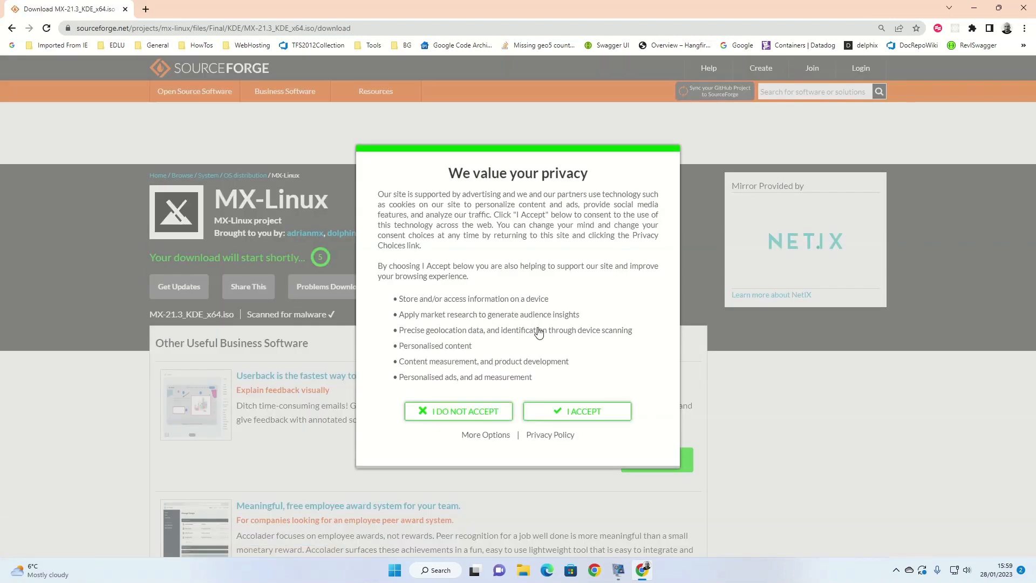
click(583, 409)
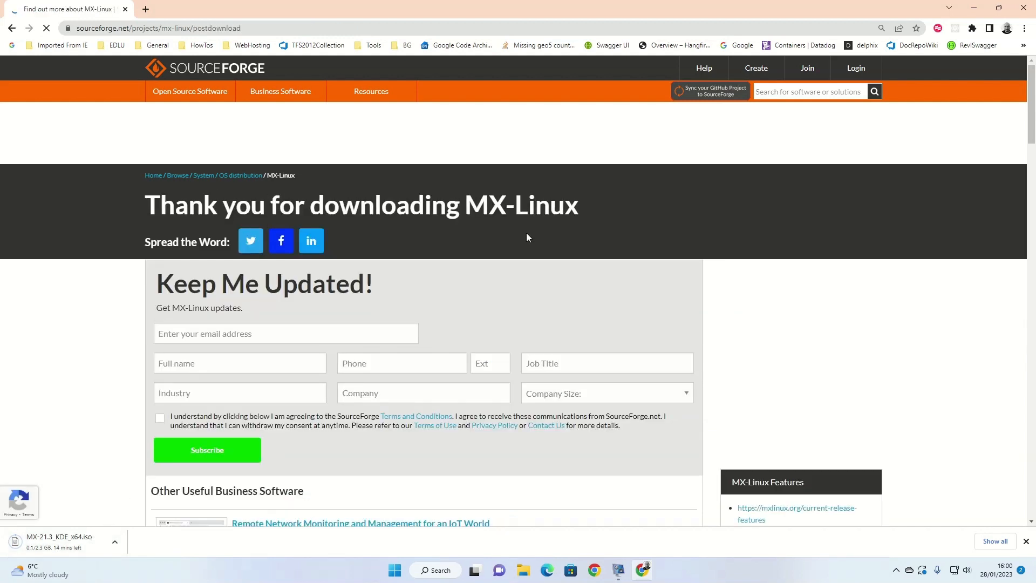
Minimize the browser and show the Downloads folder in File Explorer
click(975, 8)
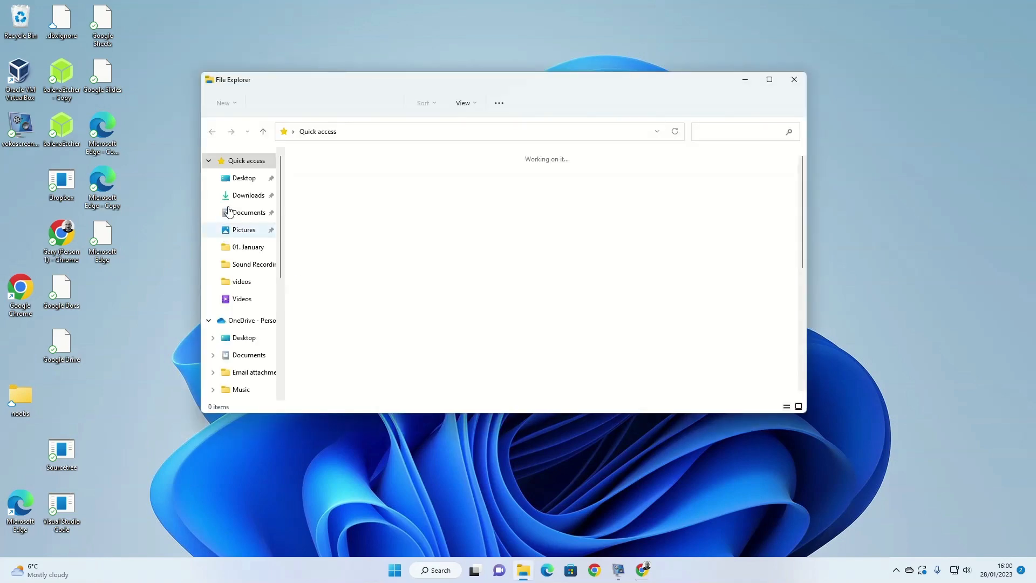
click(248, 196)
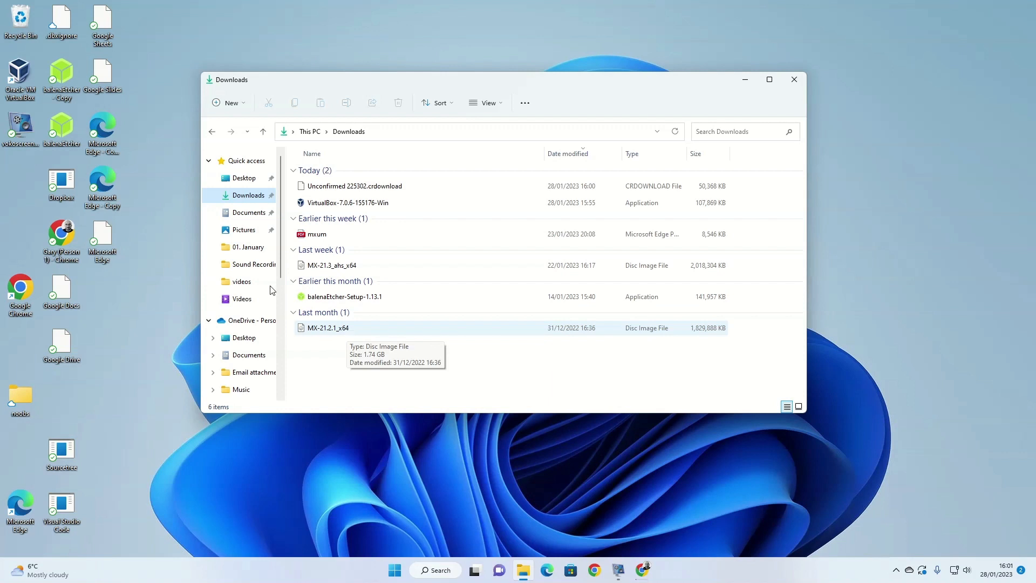
Open Oracle VM VirtualBox and remove the existing MX Linux virtual machine, deleting all its files
click(18, 74)
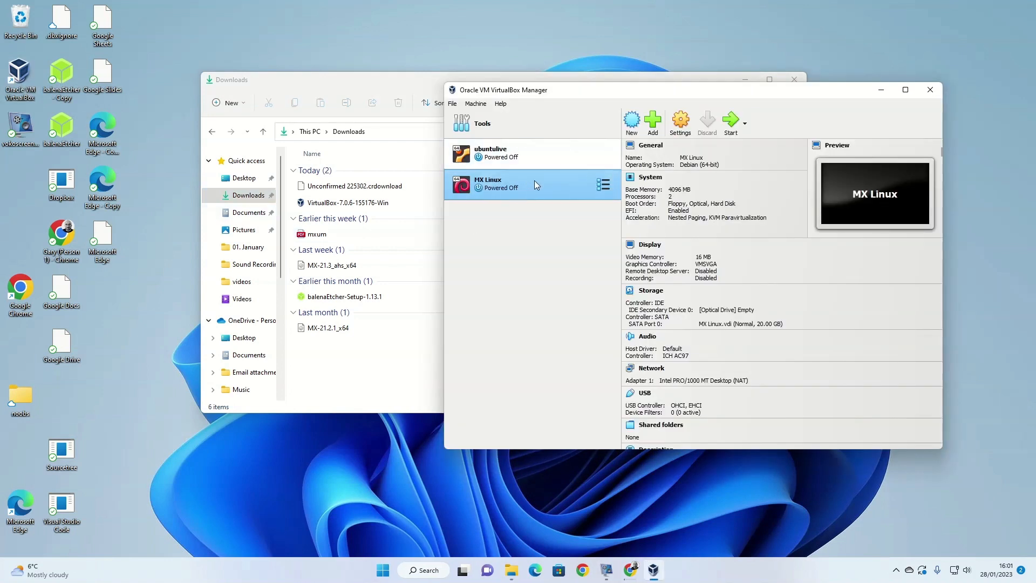
right_click(529, 184)
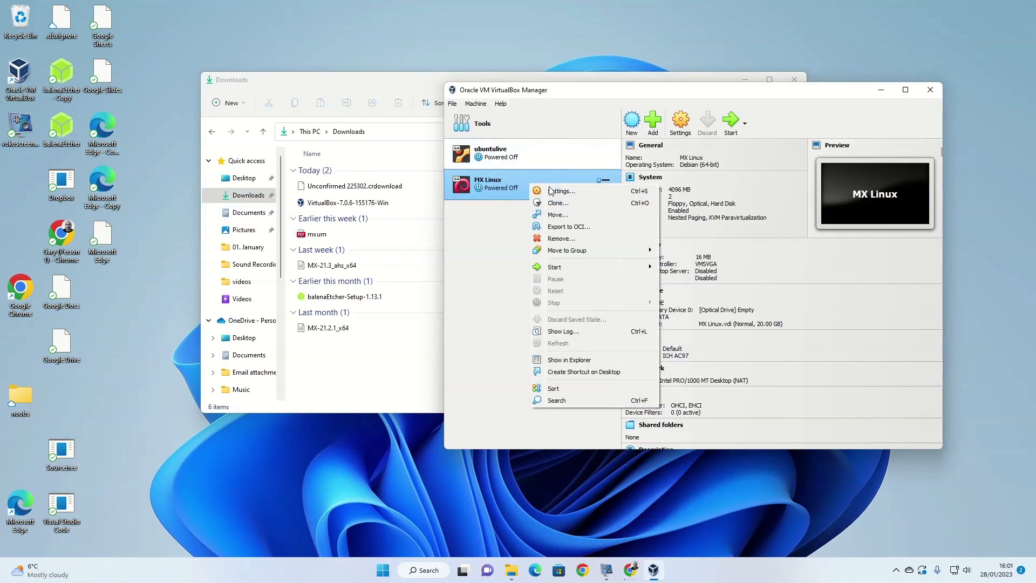
click(572, 239)
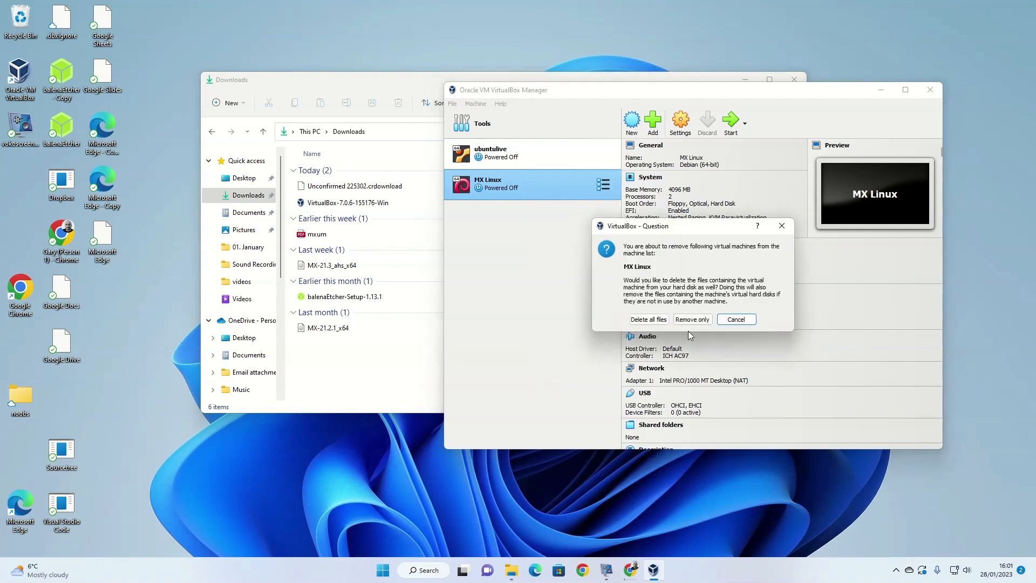
click(663, 321)
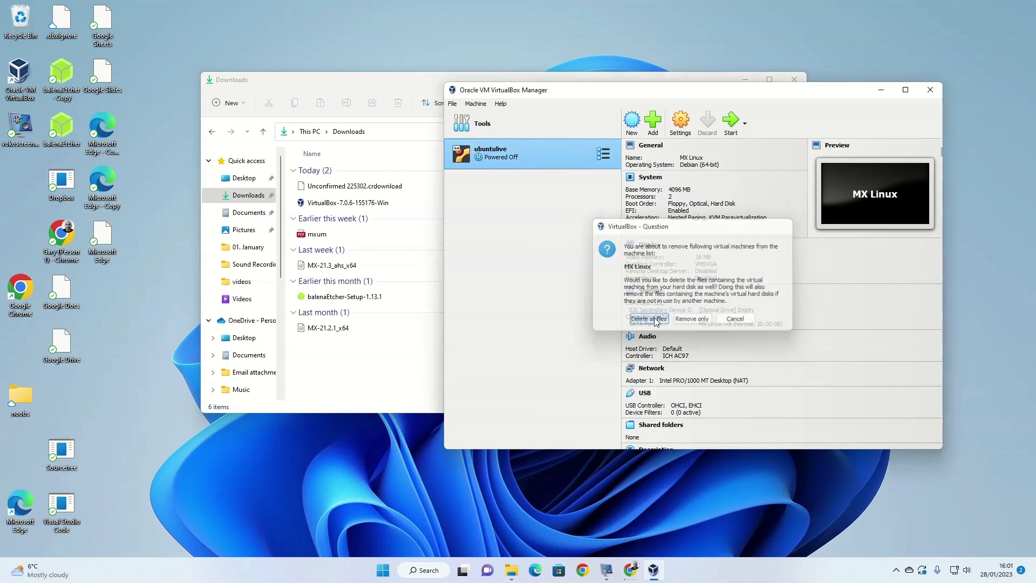
Remove the ubuntulive virtual machine and delete all its files
right_click(486, 151)
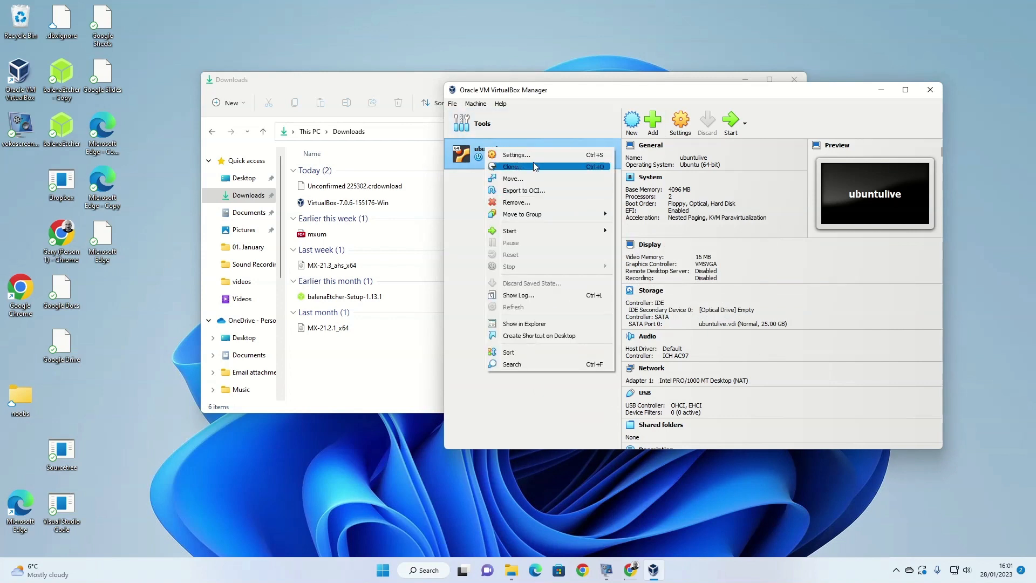
click(526, 204)
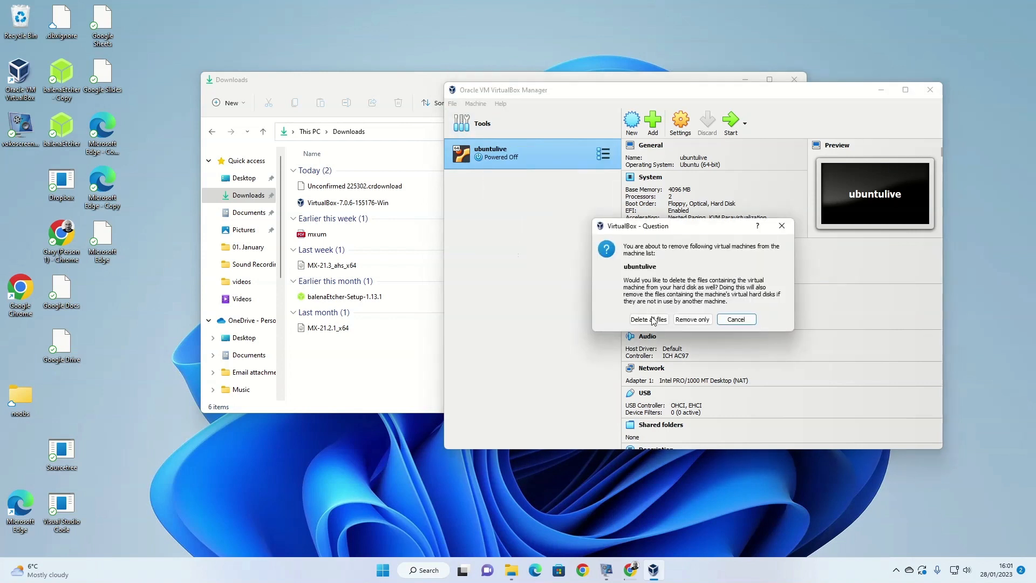
click(644, 319)
Start creating a new virtual machine and name it MX Linux Jan2023
drag(643, 91, 444, 113)
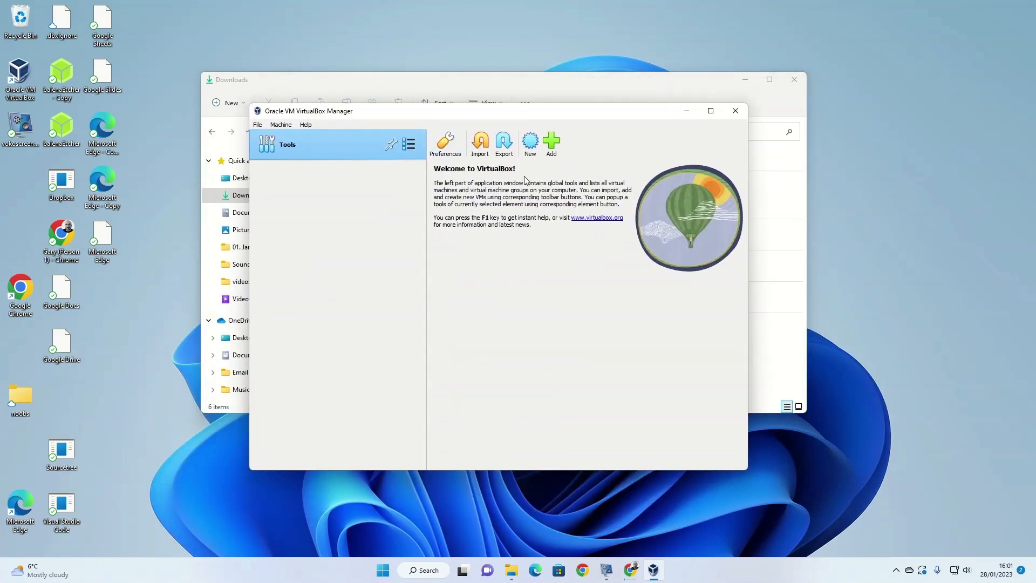
click(530, 143)
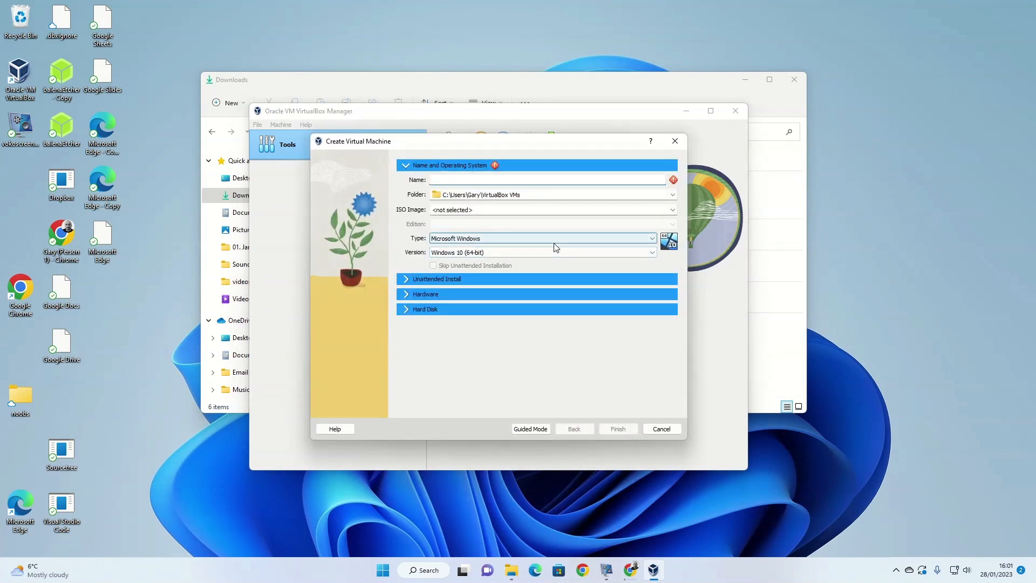
text(MX Linu)
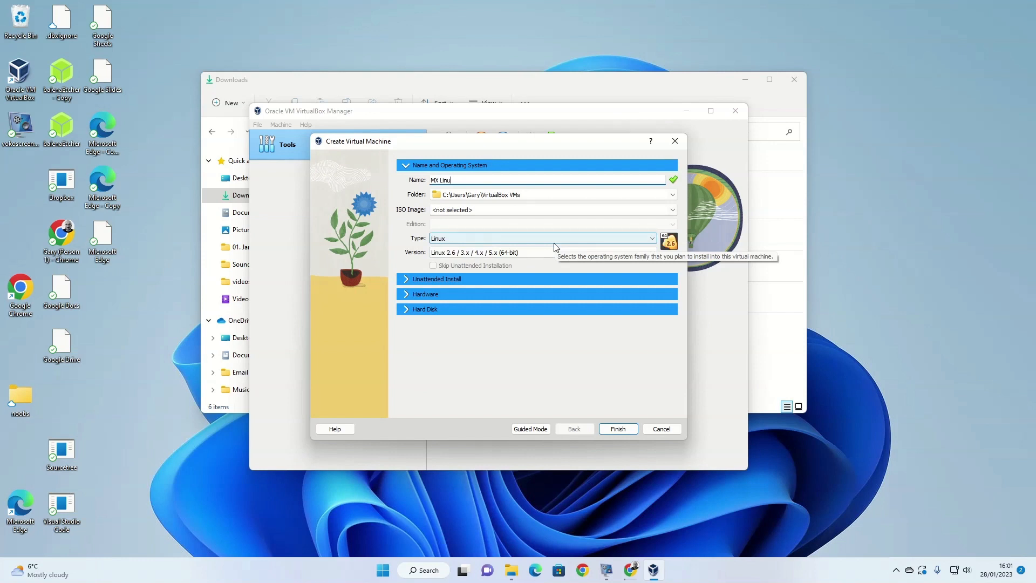
text(zxx Jan2023)
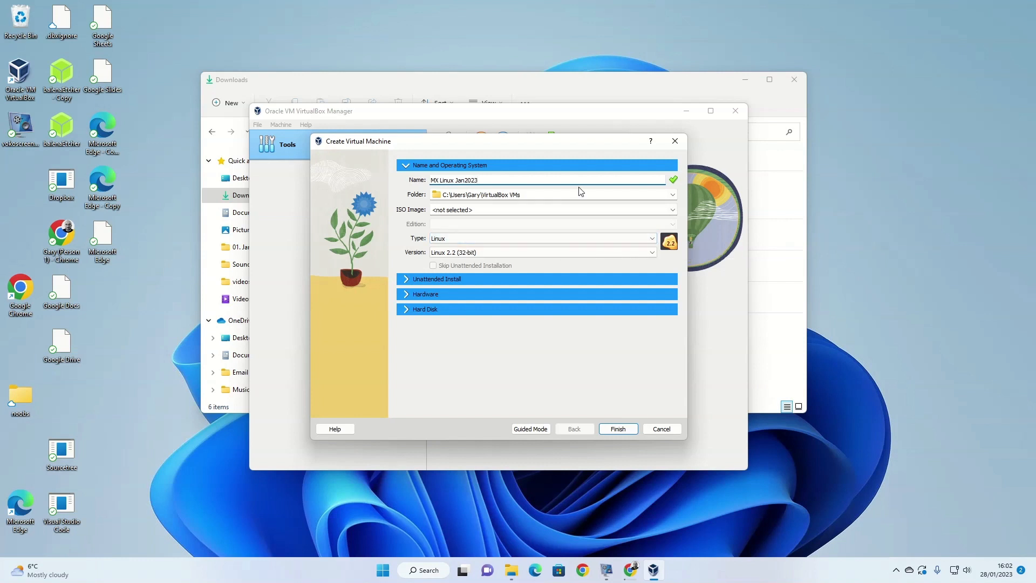
Set the virtual machine's storage folder to D:\MXLinux
click(673, 195)
click(618, 213)
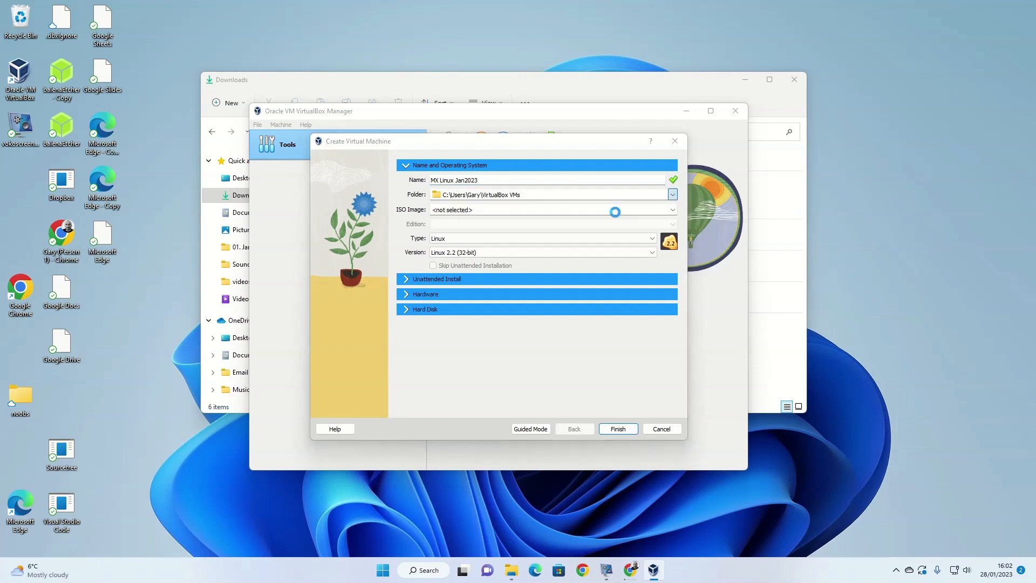
drag(395, 275, 393, 360)
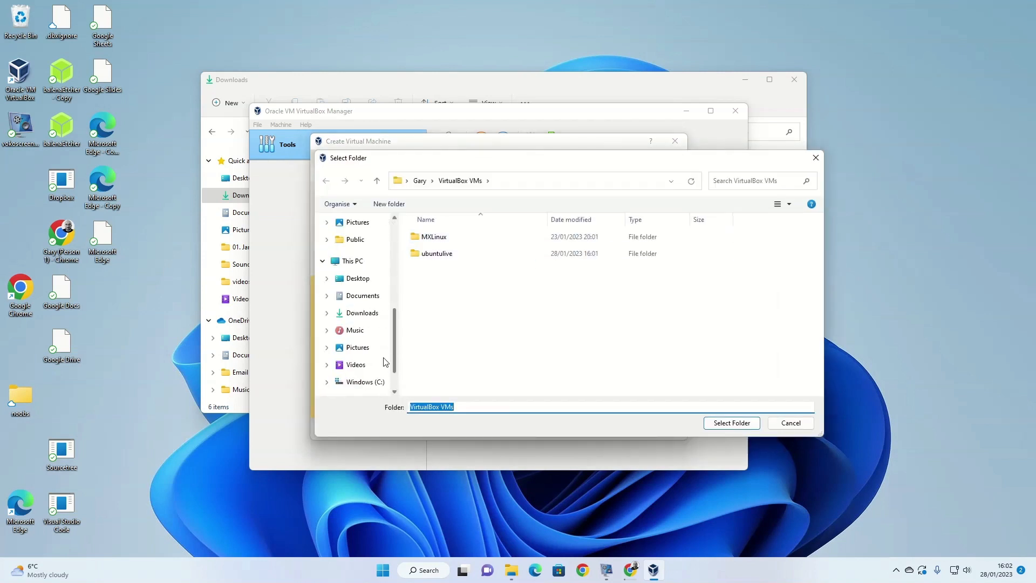
scroll(394, 352, down, 1)
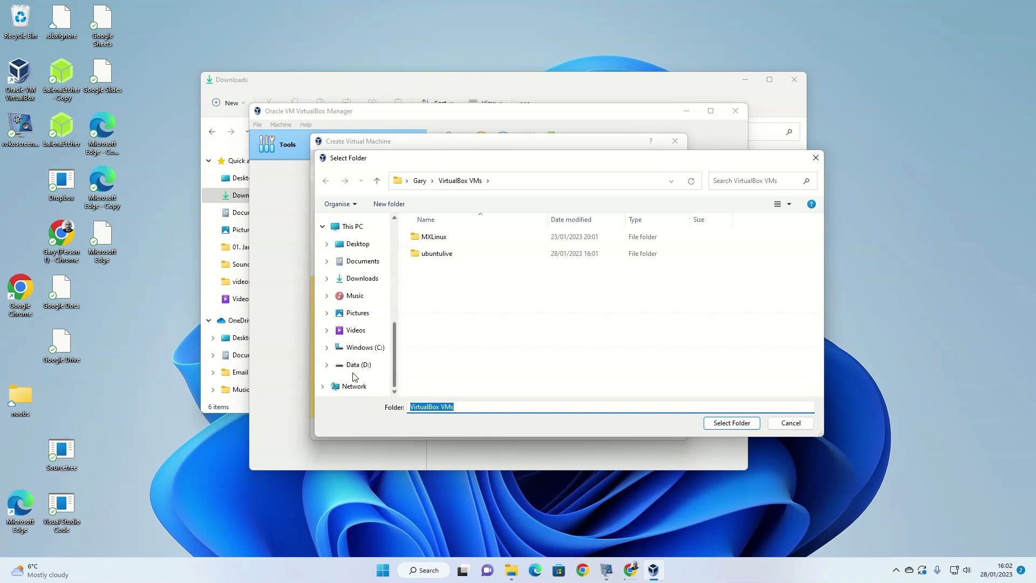
click(356, 364)
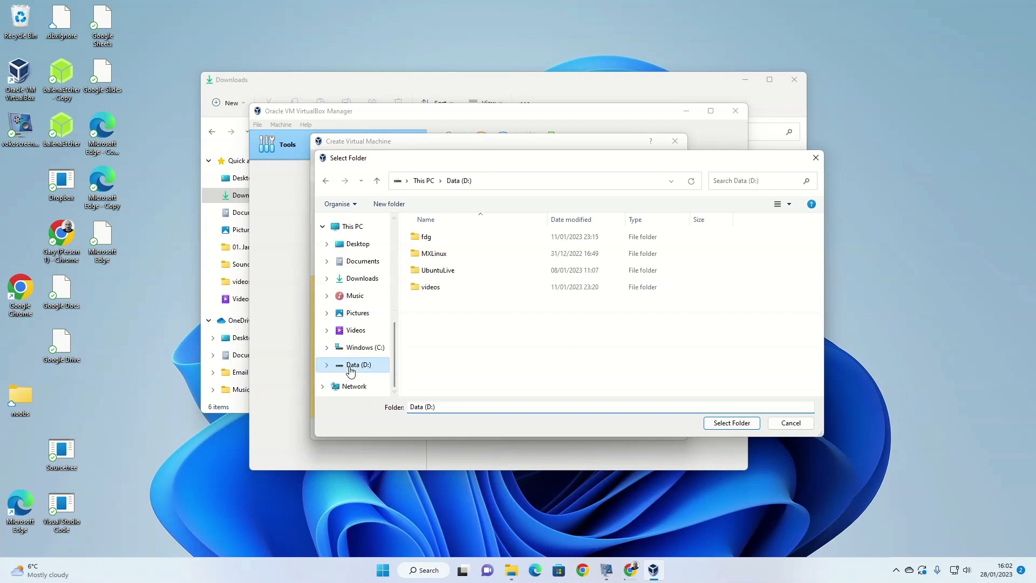
double_click(435, 256)
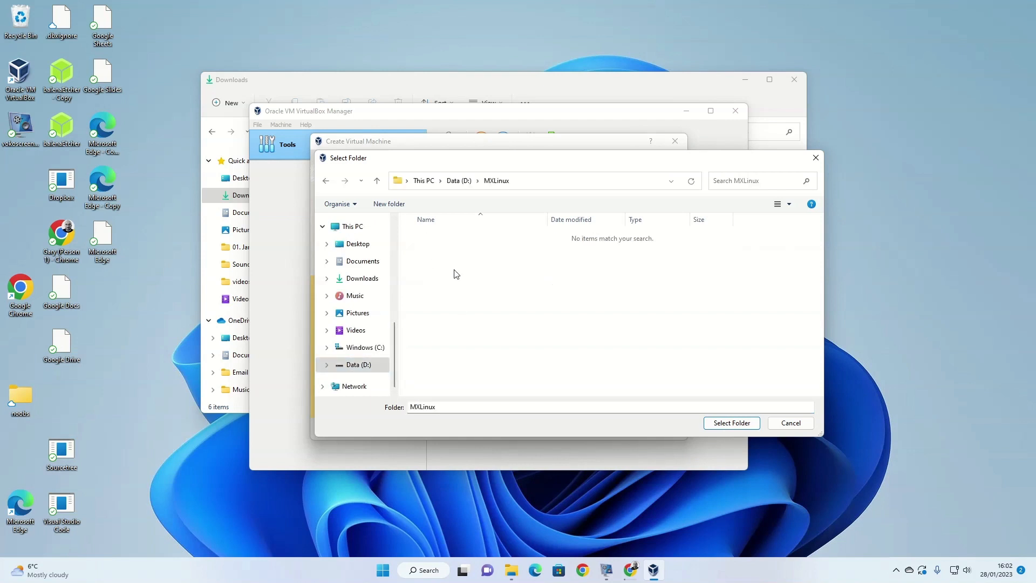
click(731, 422)
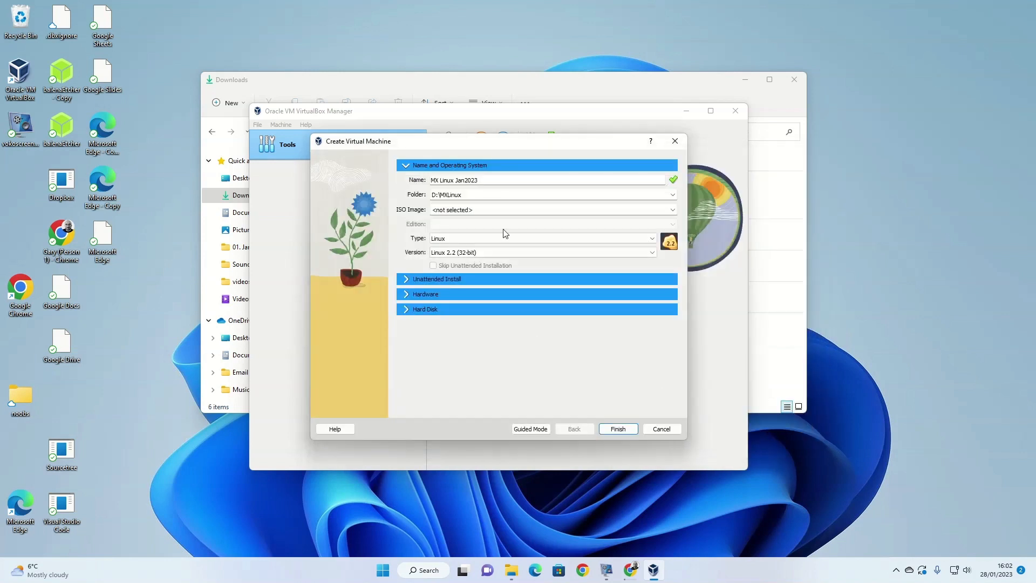
Use MX-21.2.1_x64.iso from Downloads as the ISO image and set the operating system version to Debian (64-bit)
click(672, 210)
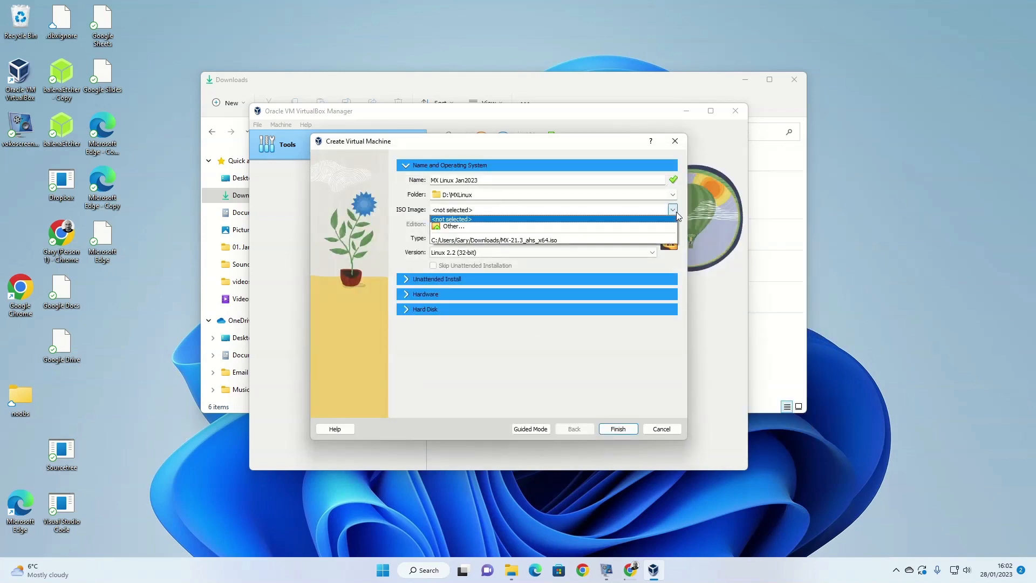
click(615, 227)
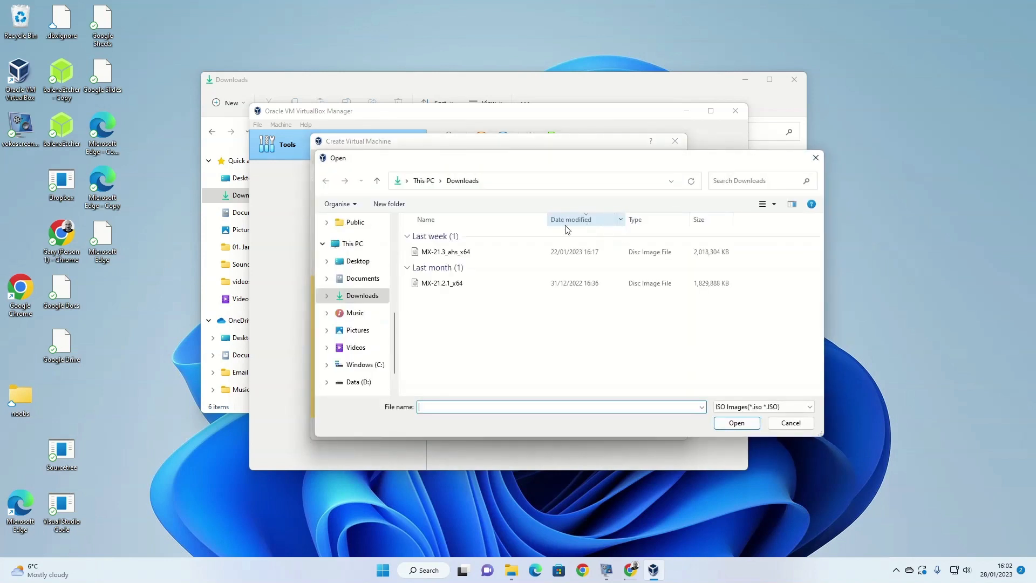
double_click(436, 283)
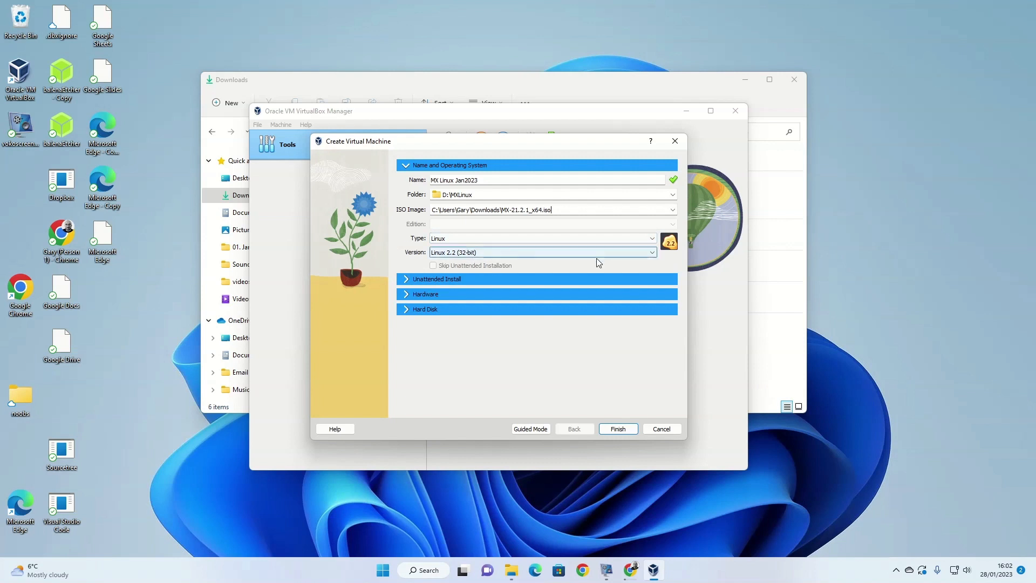
click(617, 253)
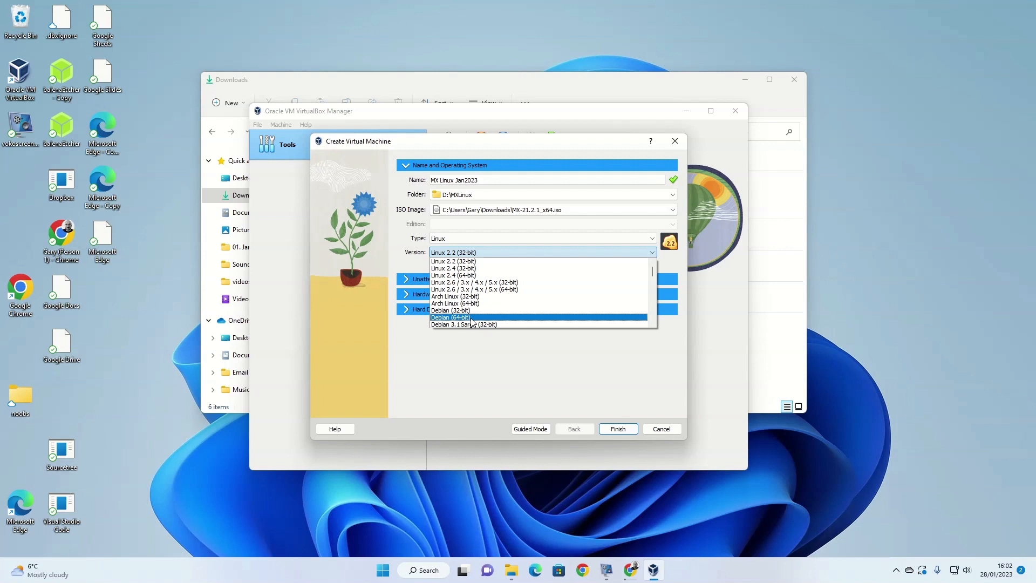
click(532, 318)
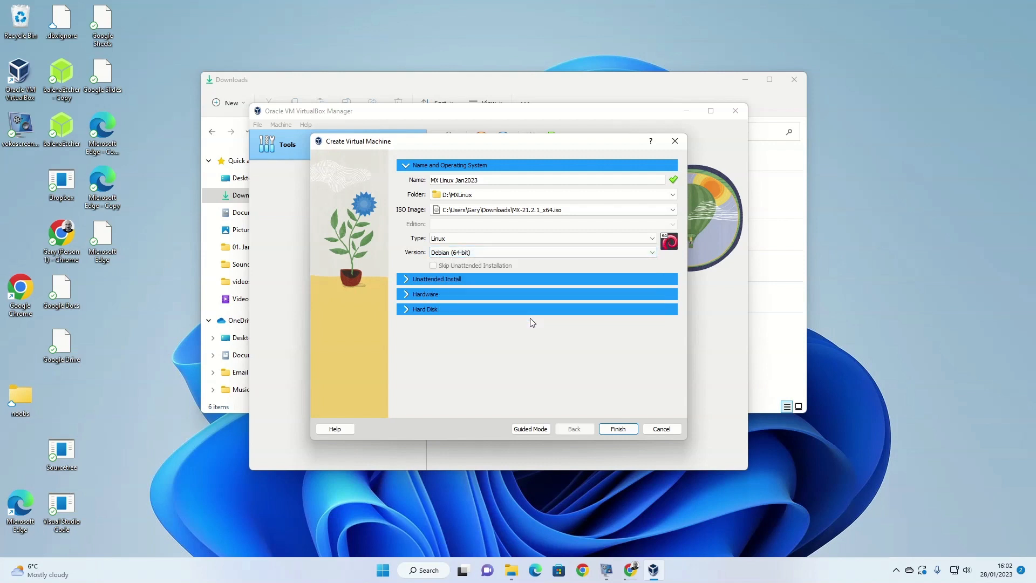
Look over the unattended install and hardware settings, and open the mxum manual from the Downloads folder
click(407, 281)
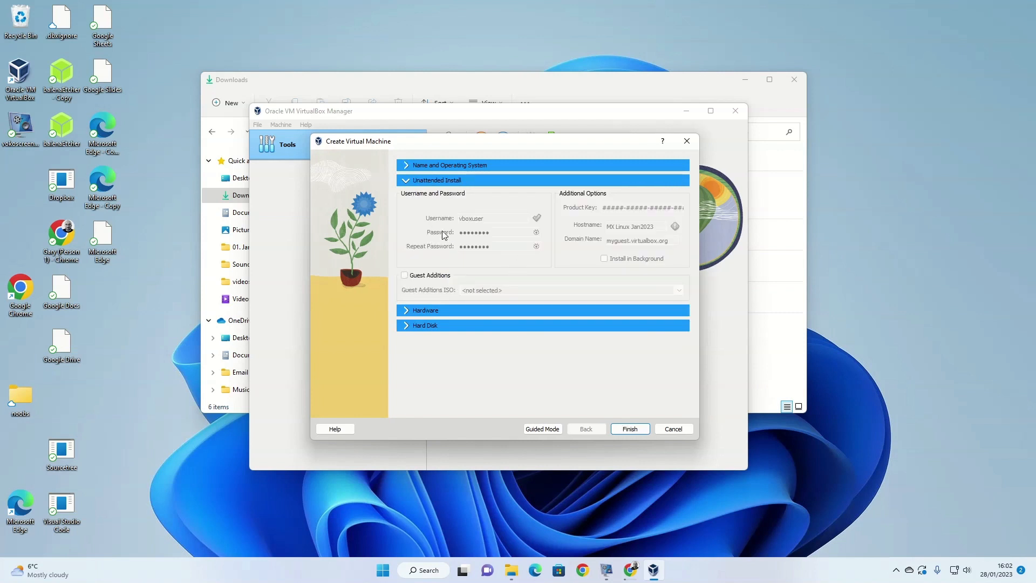
click(404, 310)
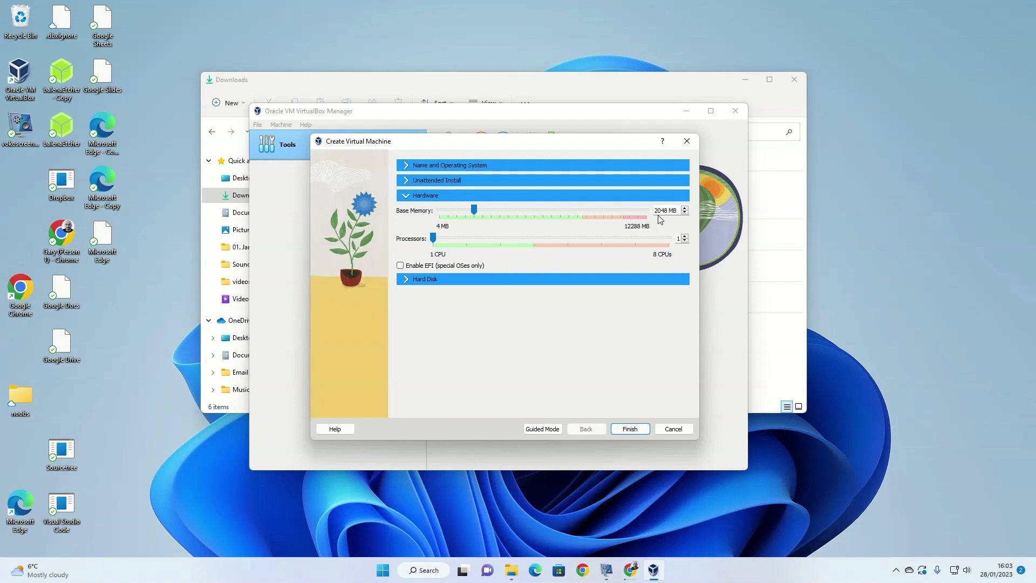
click(746, 81)
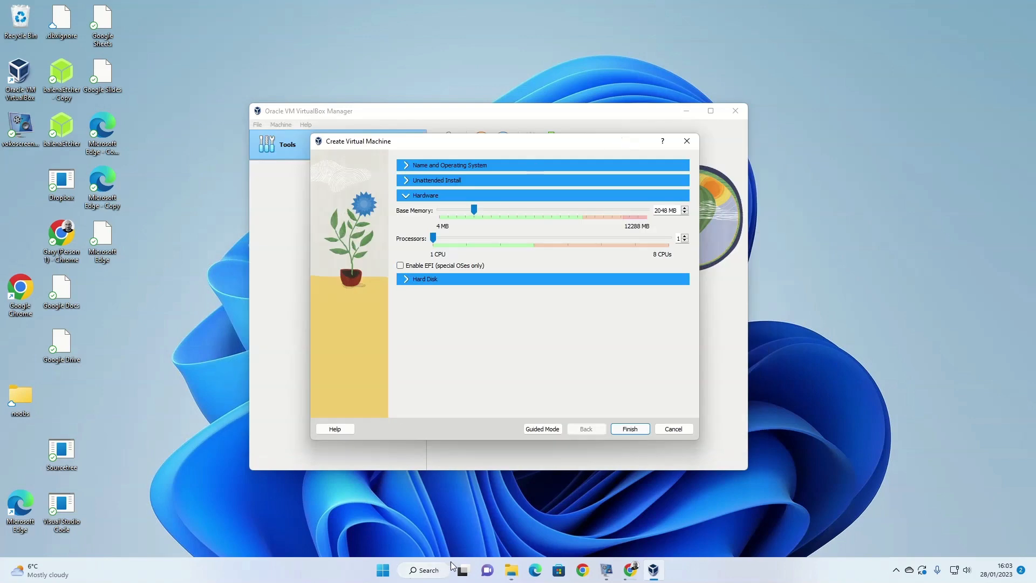
click(511, 570)
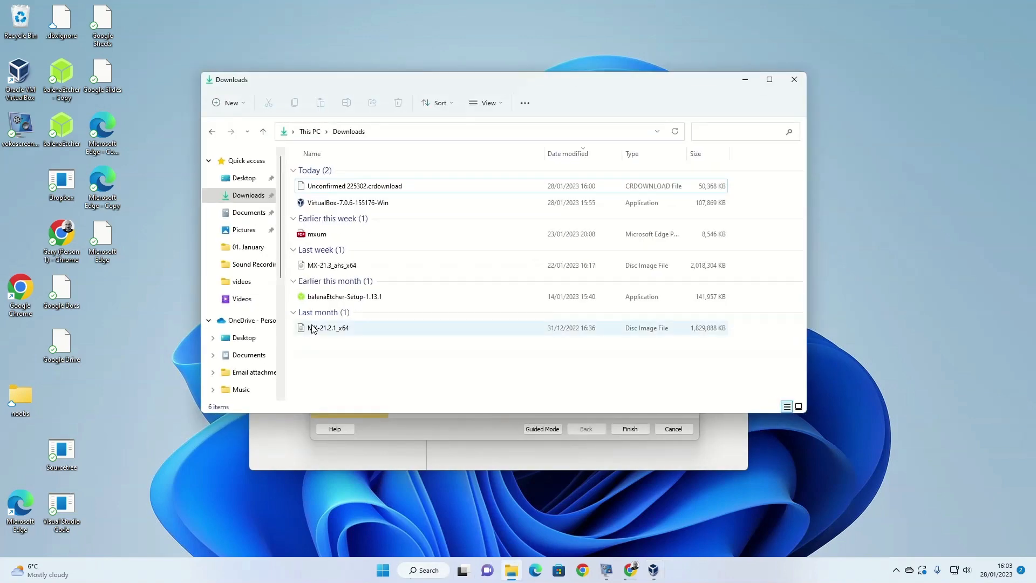
click(315, 236)
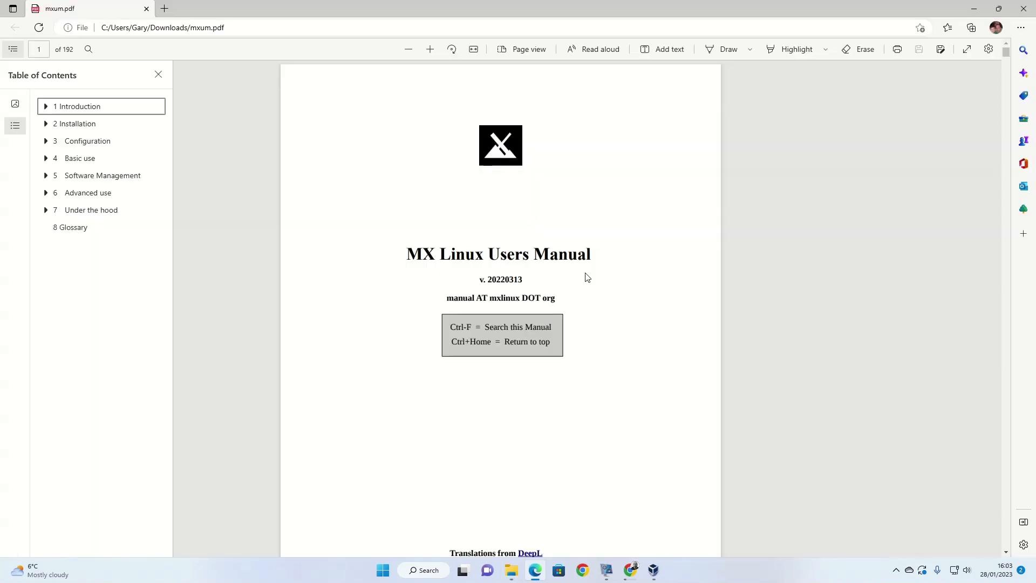
Examine the minimum and recommended system requirements in section 2.1.3 of the MX Linux Users Manual, and close it
scroll(593, 277, down, 8)
scroll(593, 277, down, 20)
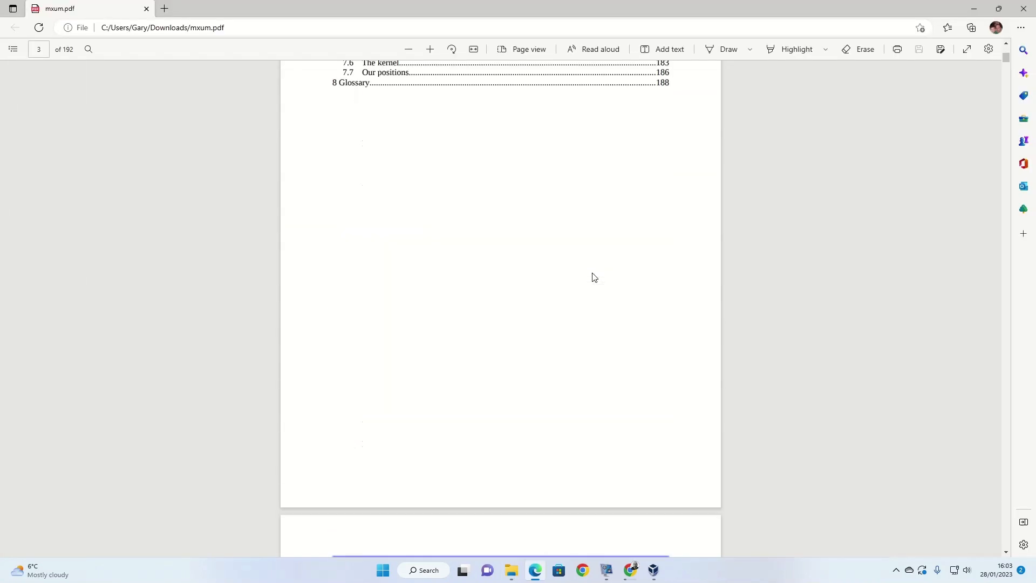
scroll(593, 276, down, 15)
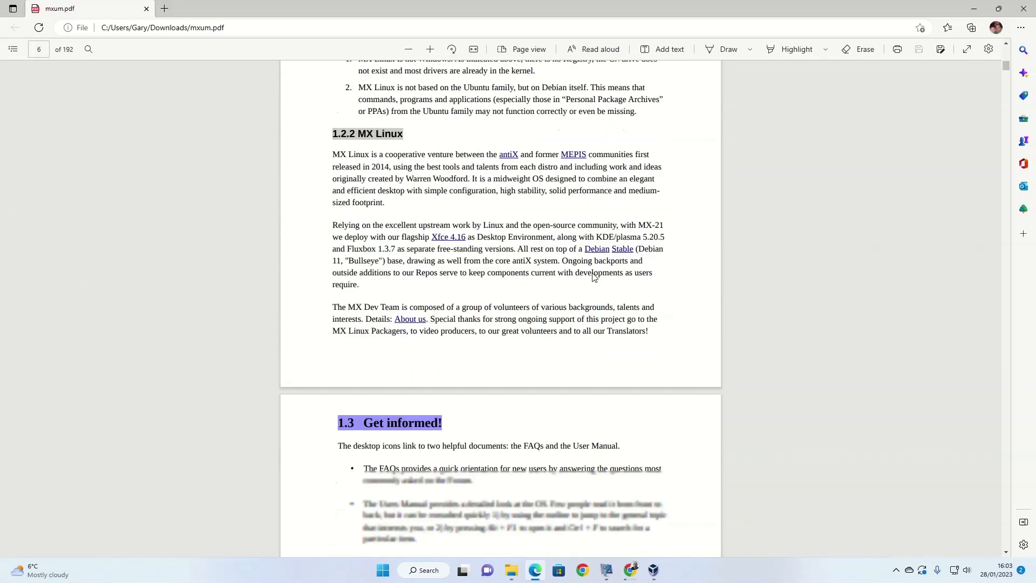
scroll(594, 277, down, 15)
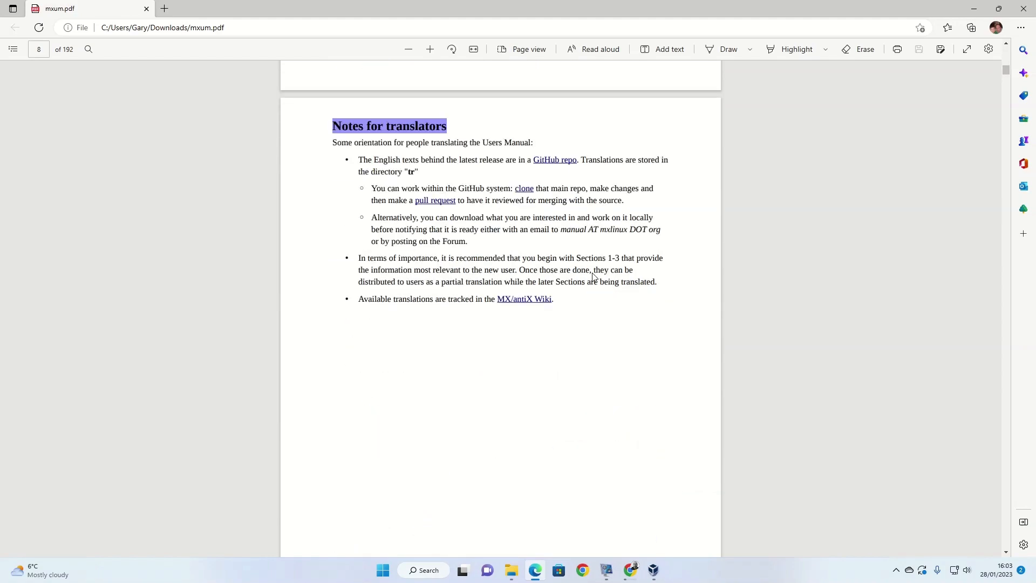
scroll(593, 277, down, 2)
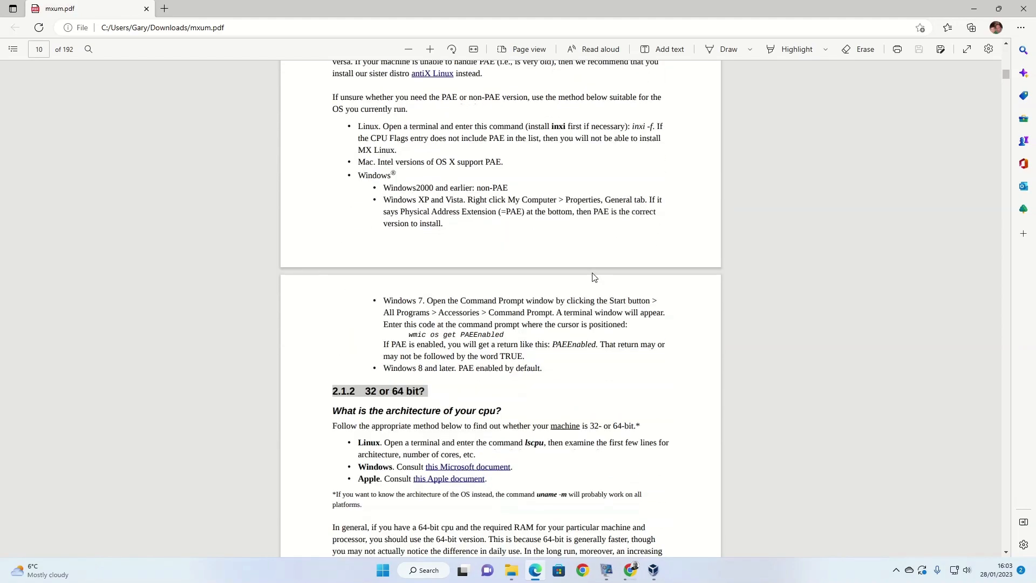
scroll(593, 276, down, 10)
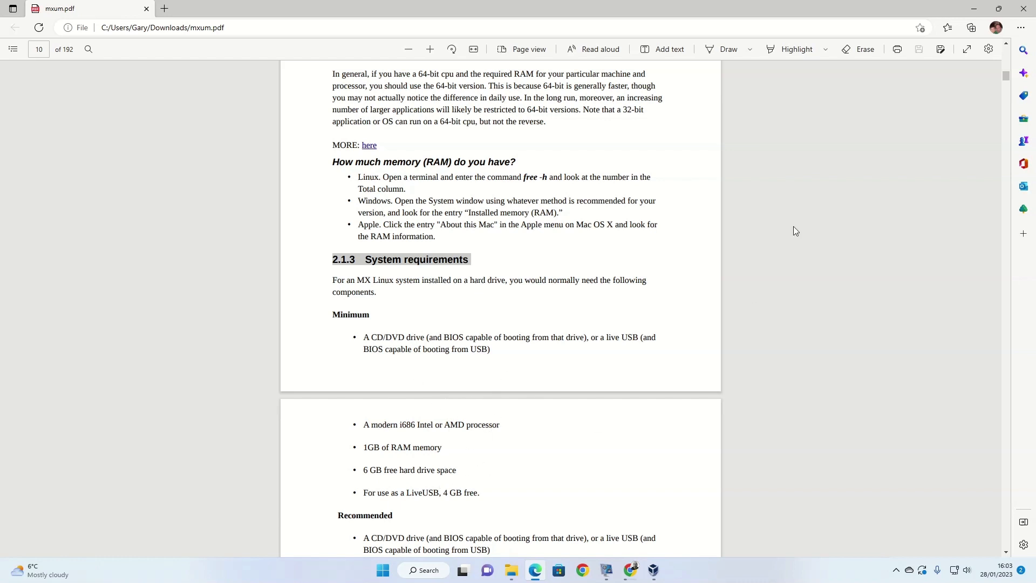
scroll(661, 469, down, 5)
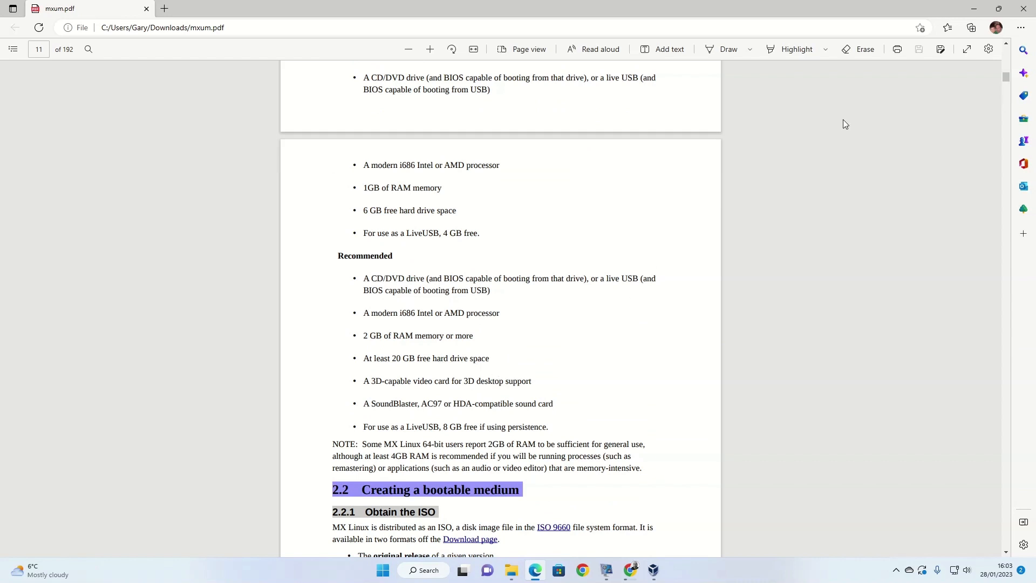
click(1023, 9)
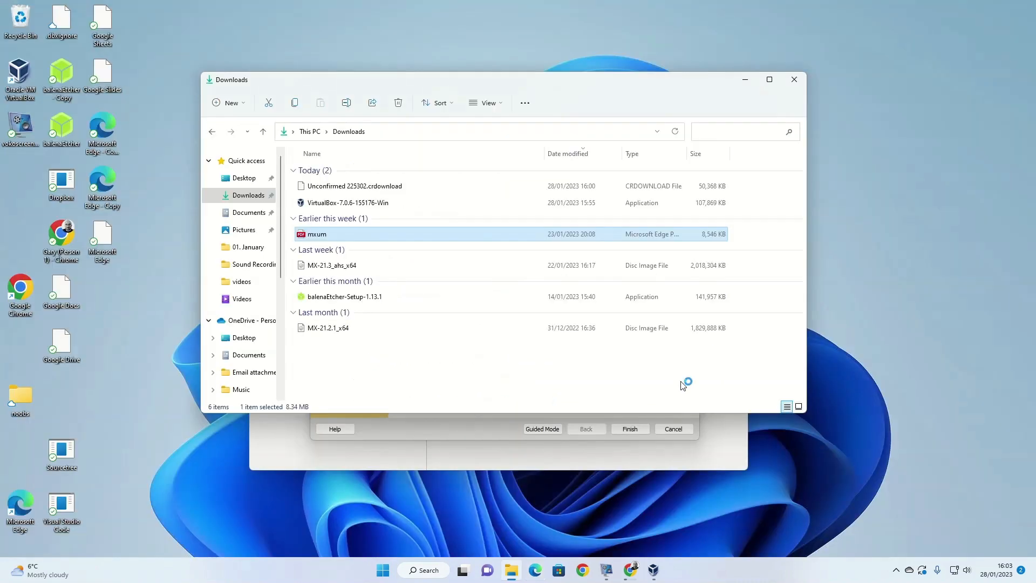
Set the base memory to 4096 MB and the processors to 2, and finish creating the machine with a 20 GB VDI hard disk
click(474, 429)
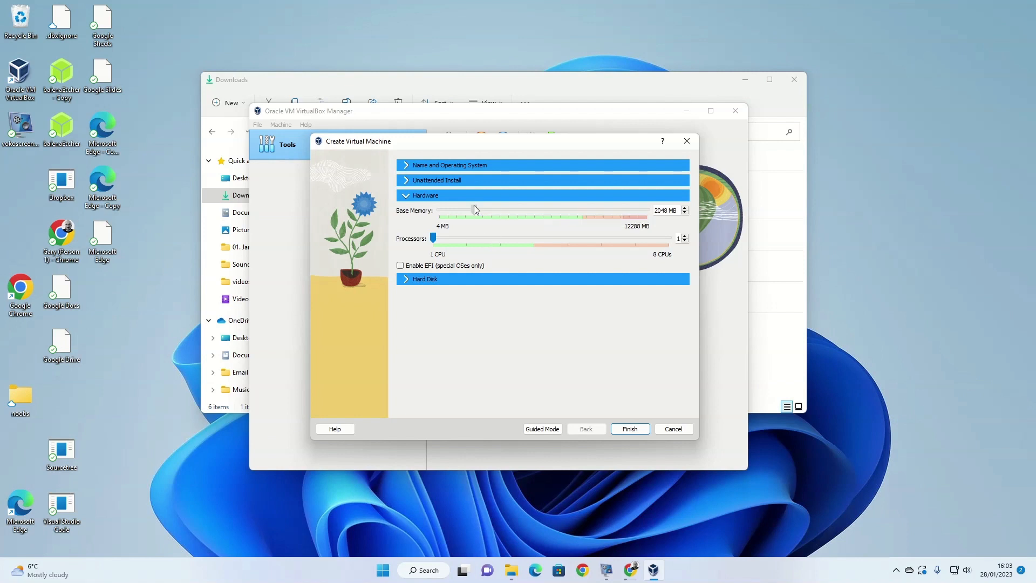
drag(491, 206, 510, 208)
drag(434, 237, 469, 237)
click(406, 280)
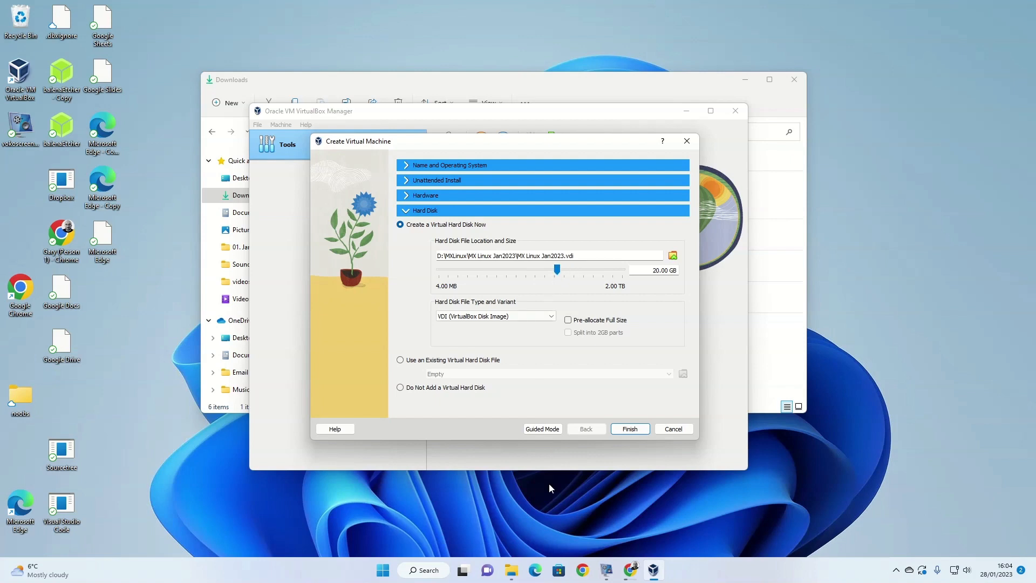
click(632, 430)
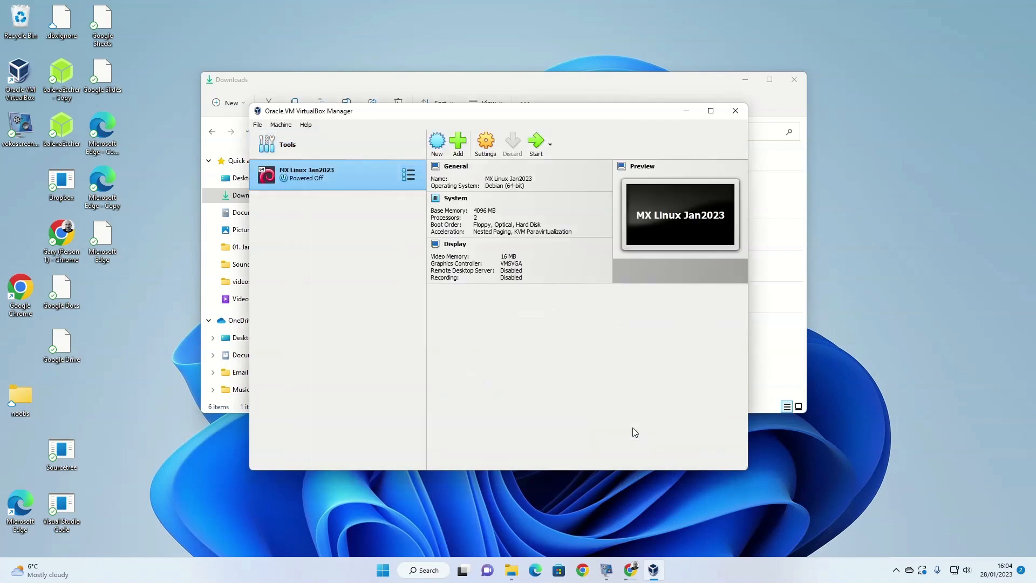
Start the MX Linux Jan2023 machine, dismiss the keyboard capture notice, and boot the MX-21.2.1 x64 entry
click(535, 143)
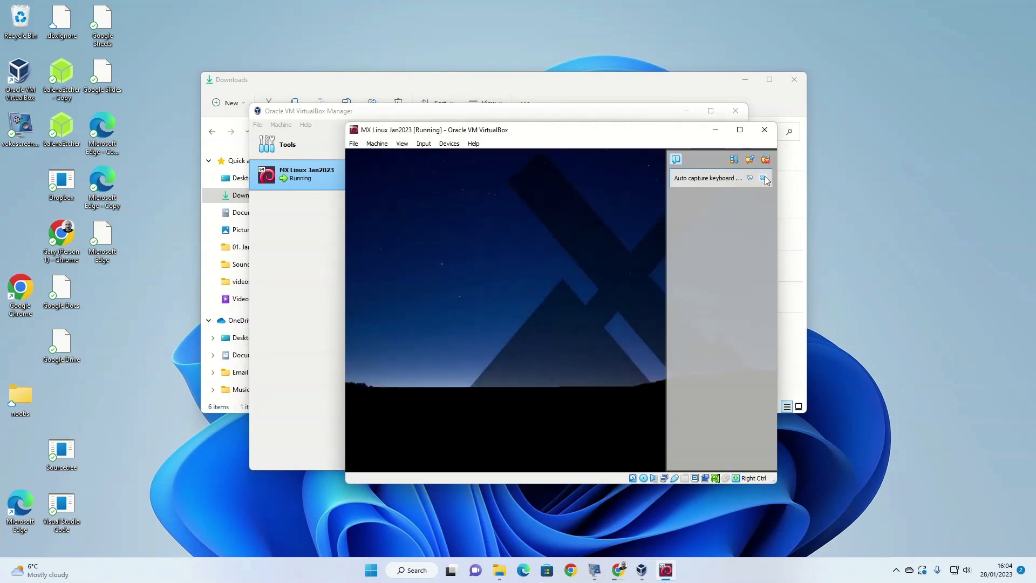
click(764, 178)
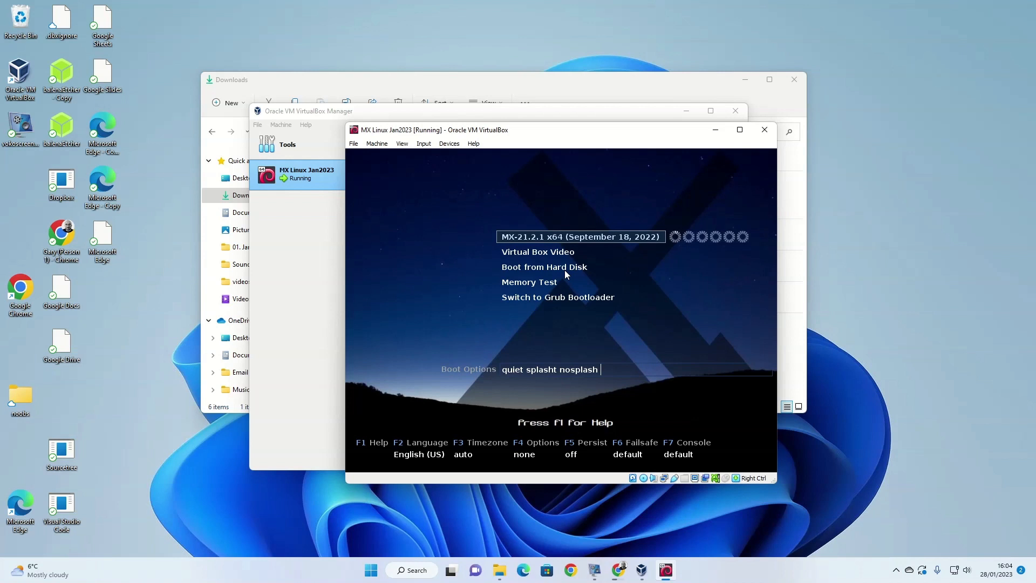
key(Down)
key(Up)
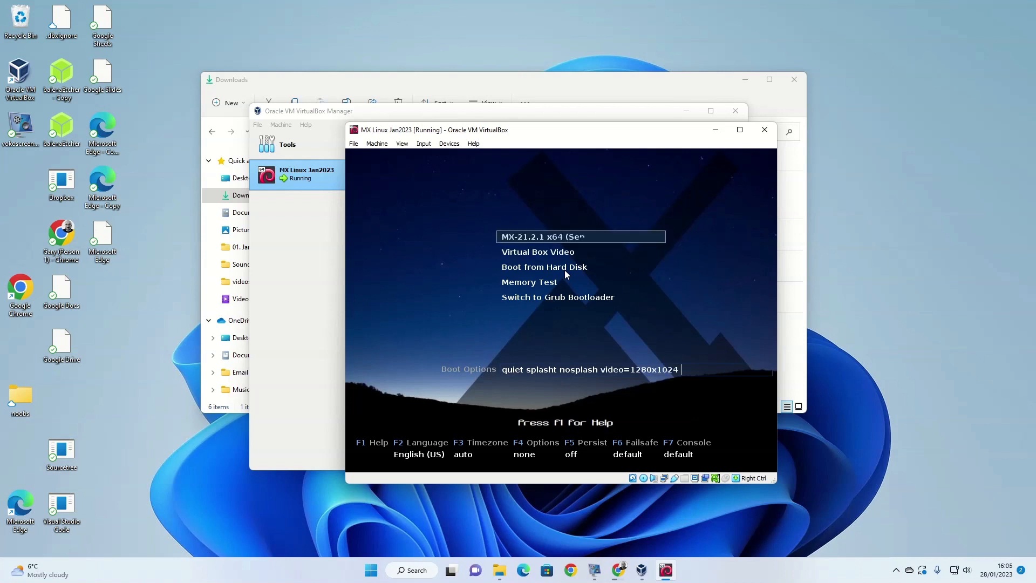
key(Return)
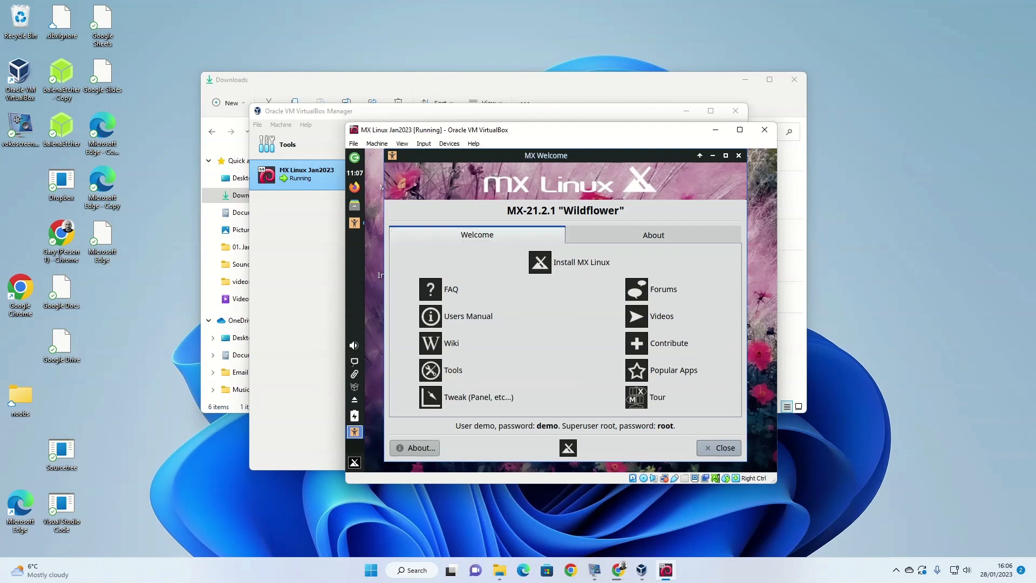
Check the wired network connection in the live MX Linux session and maximize the virtual machine window
click(354, 361)
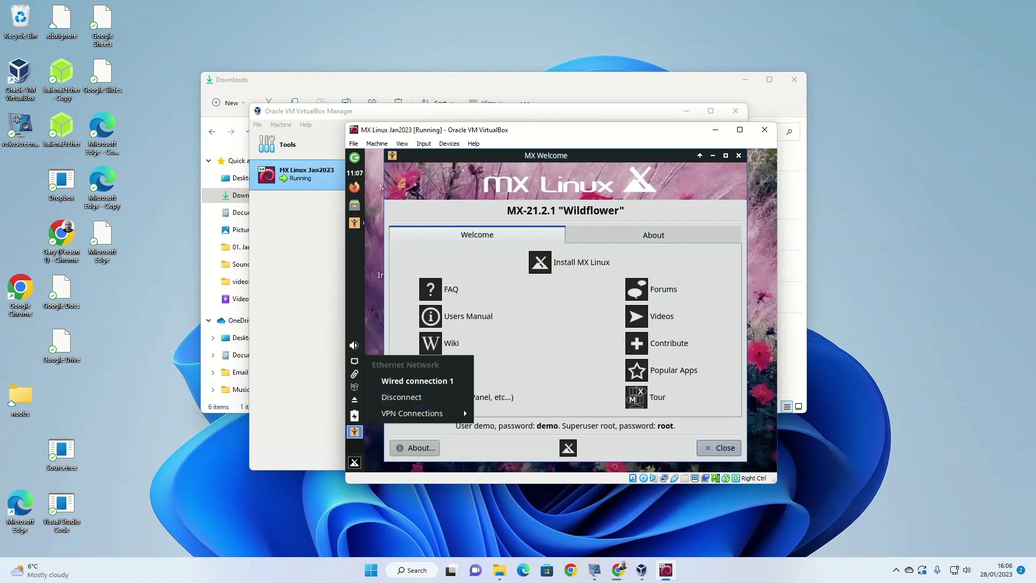
key(Escape)
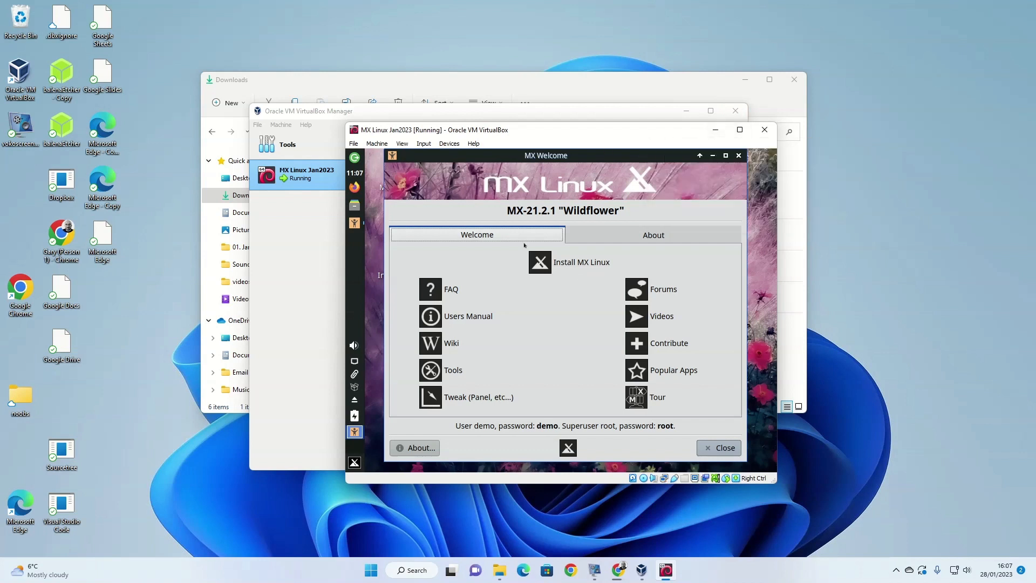
click(740, 130)
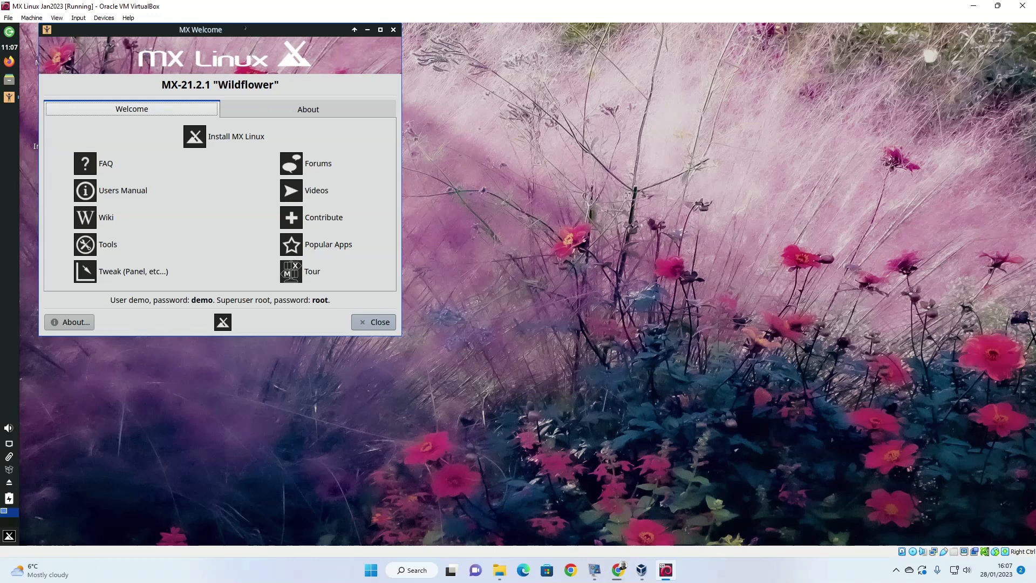
click(519, 90)
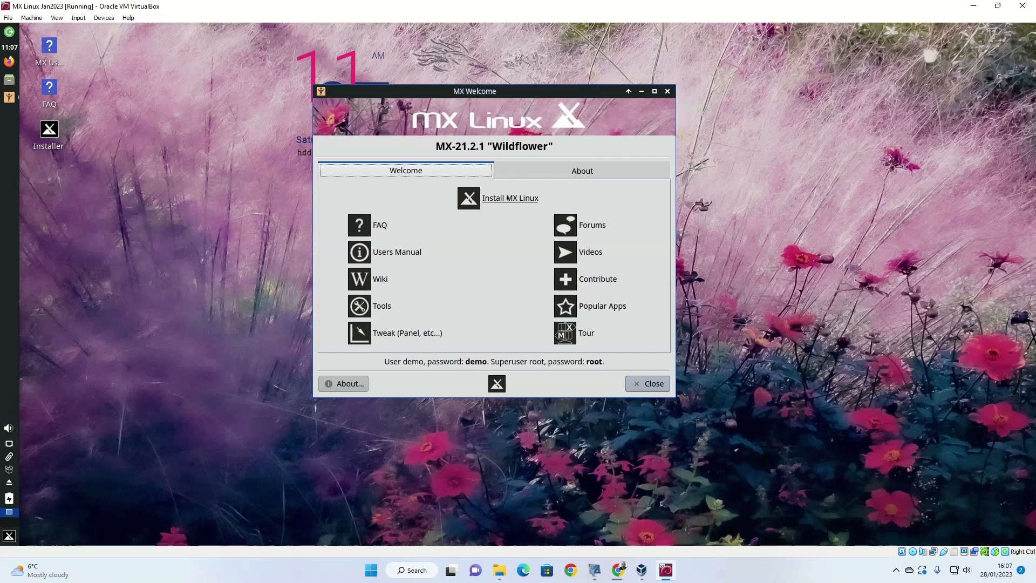
Launch the MX Linux installer from the welcome screen and skip checking the installation media
click(508, 198)
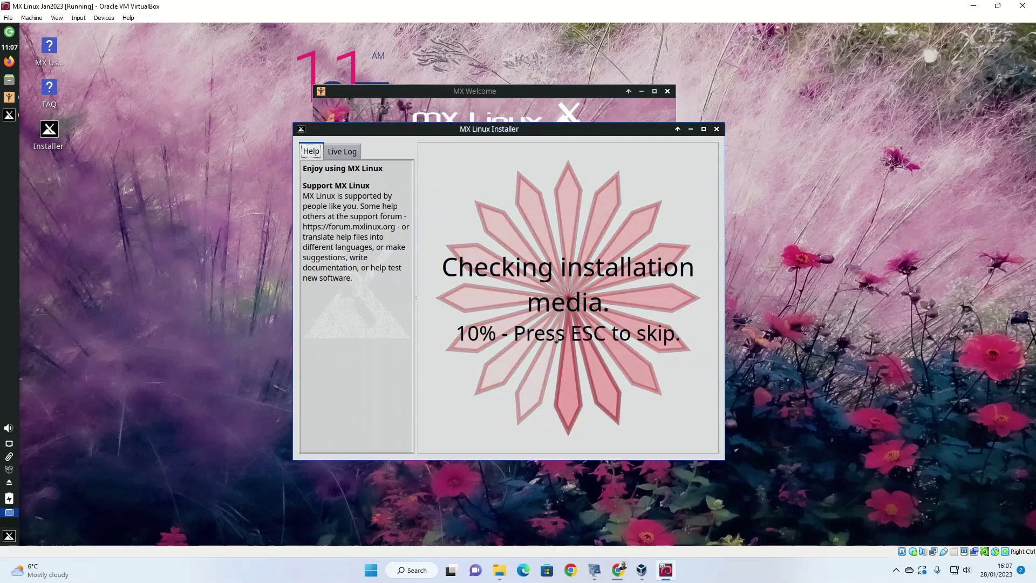
key(Escape)
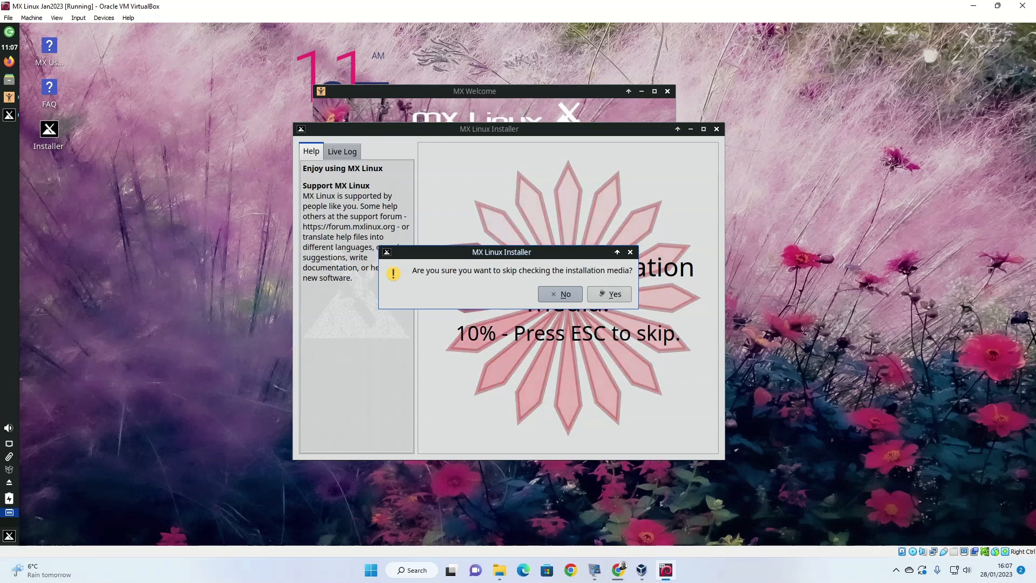
click(609, 294)
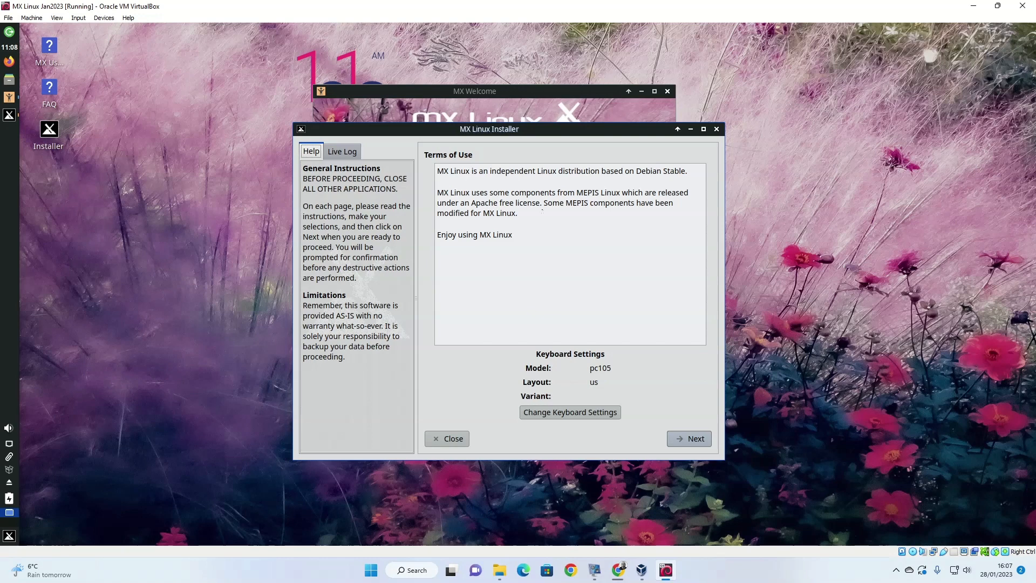
Replace the English (US) keyboard layout with English (UK) with no variant in the installer's keyboard settings
click(566, 412)
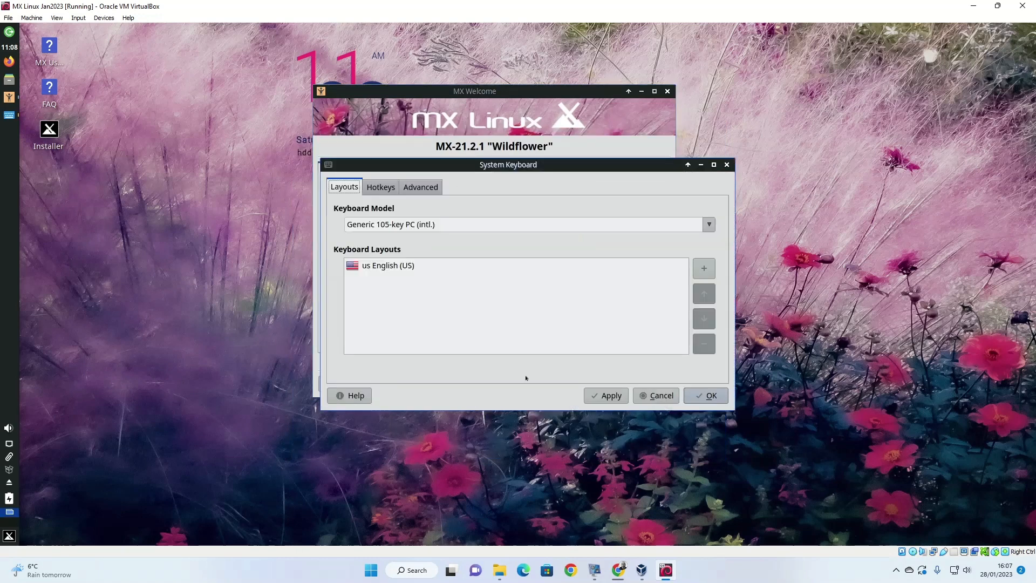
click(432, 266)
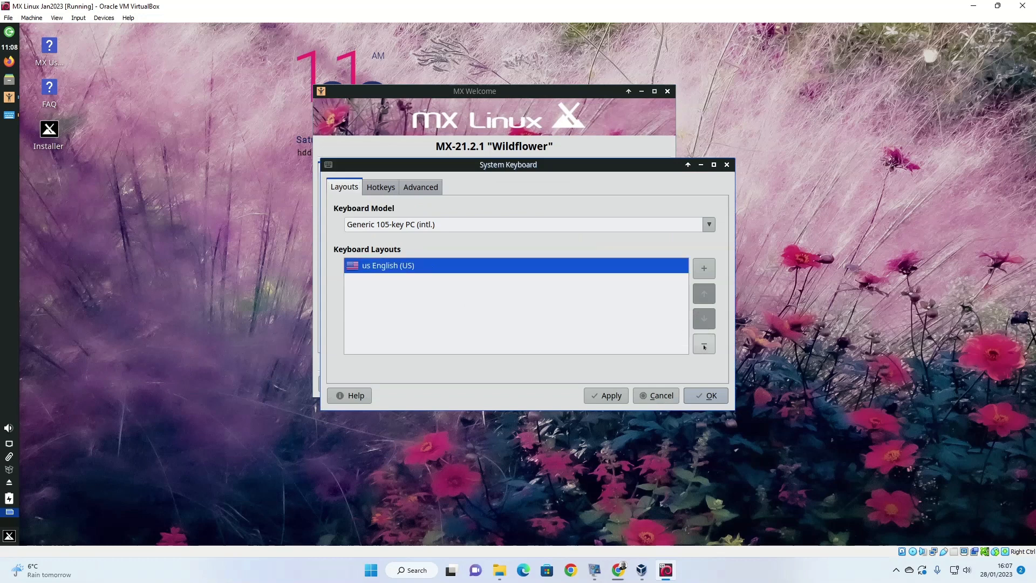
click(705, 343)
click(704, 268)
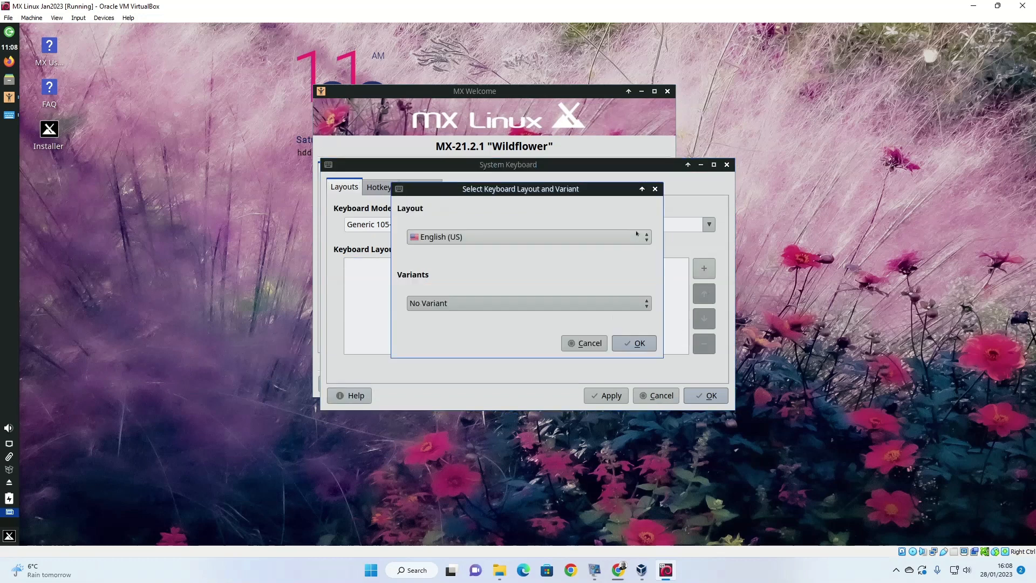
click(599, 238)
click(600, 244)
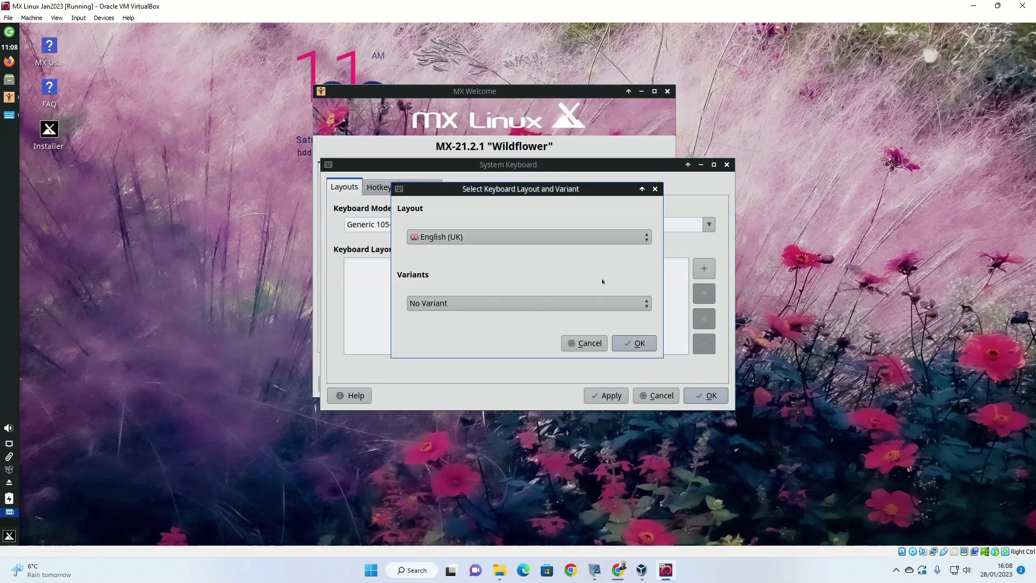
click(634, 344)
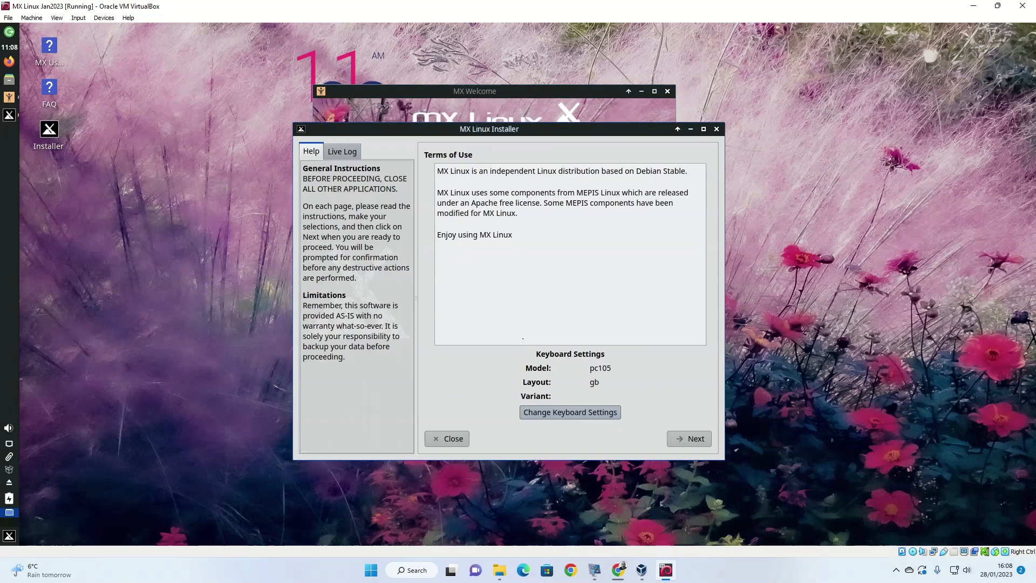
Accept the terms, choose the regular install using the entire sda disk without encryption, and confirm formatting it
click(689, 440)
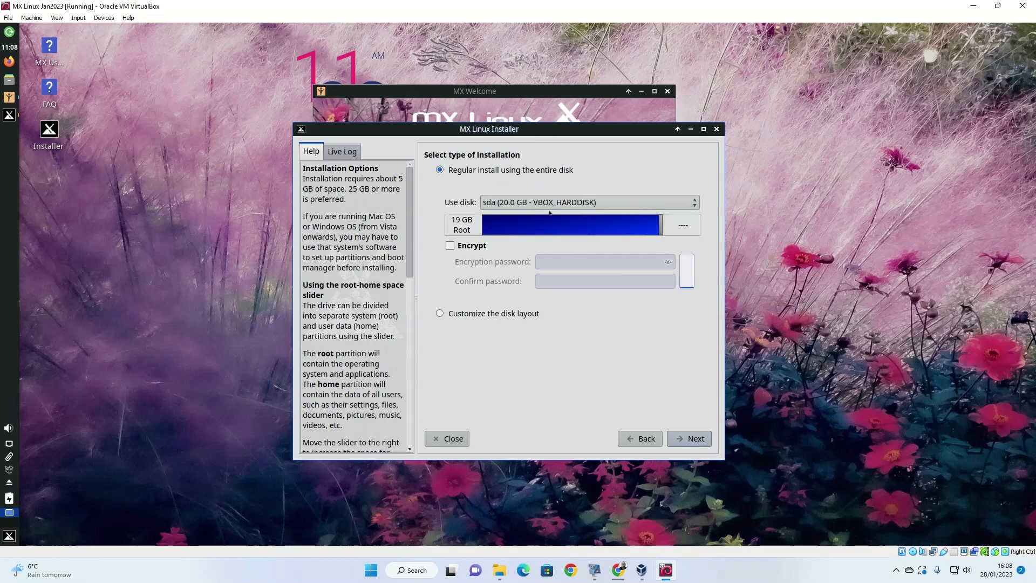
click(690, 439)
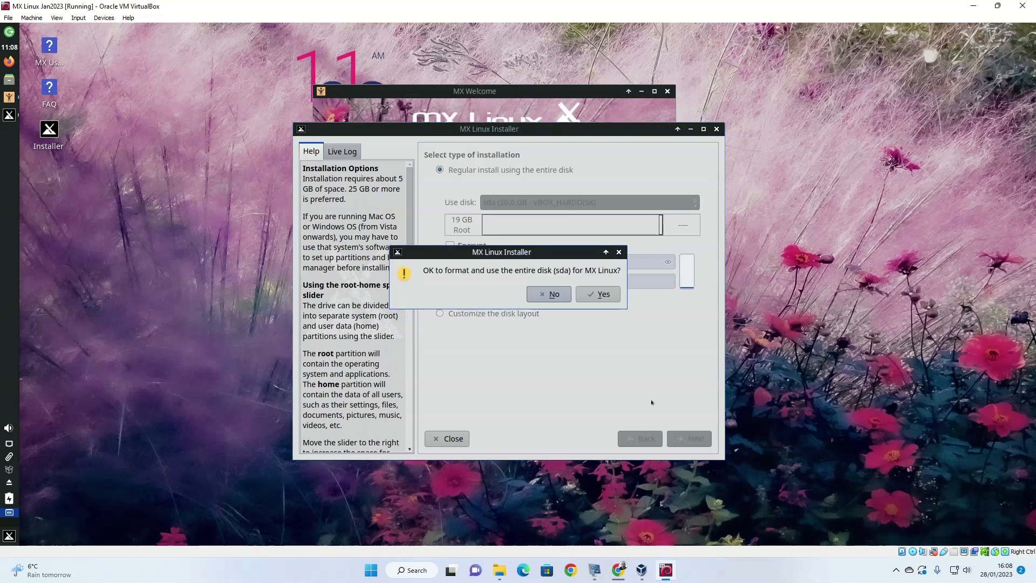
click(594, 295)
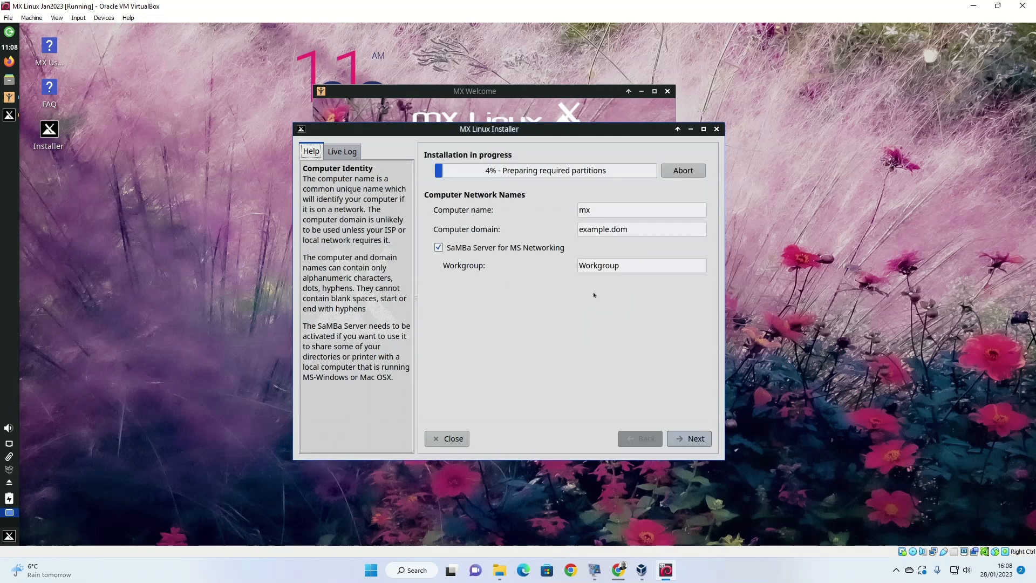
Set the computer name to mxvm and the computer domain to mxvm.dom, keeping the SaMBa server enabled
click(622, 206)
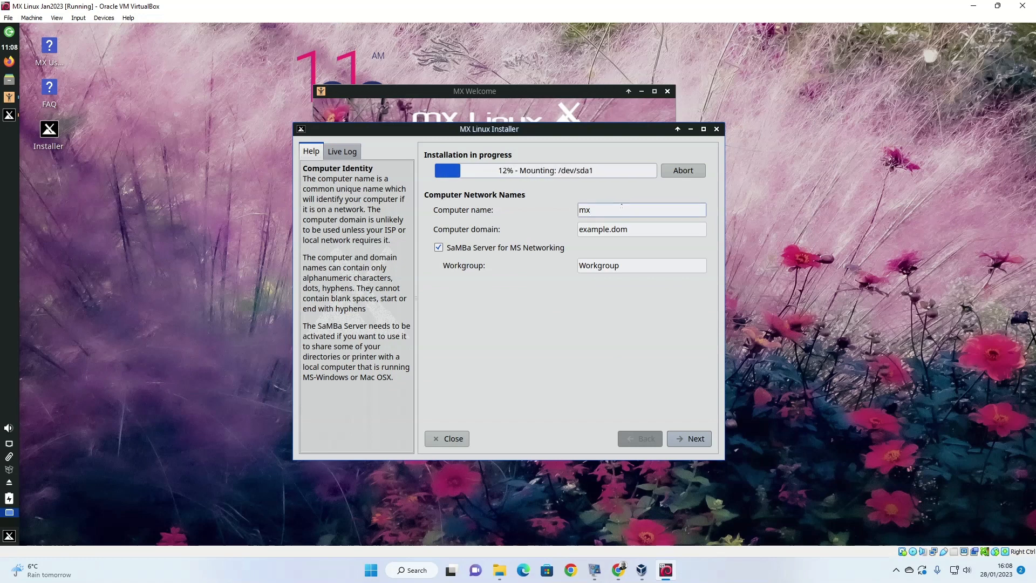
text(vm)
click(682, 230)
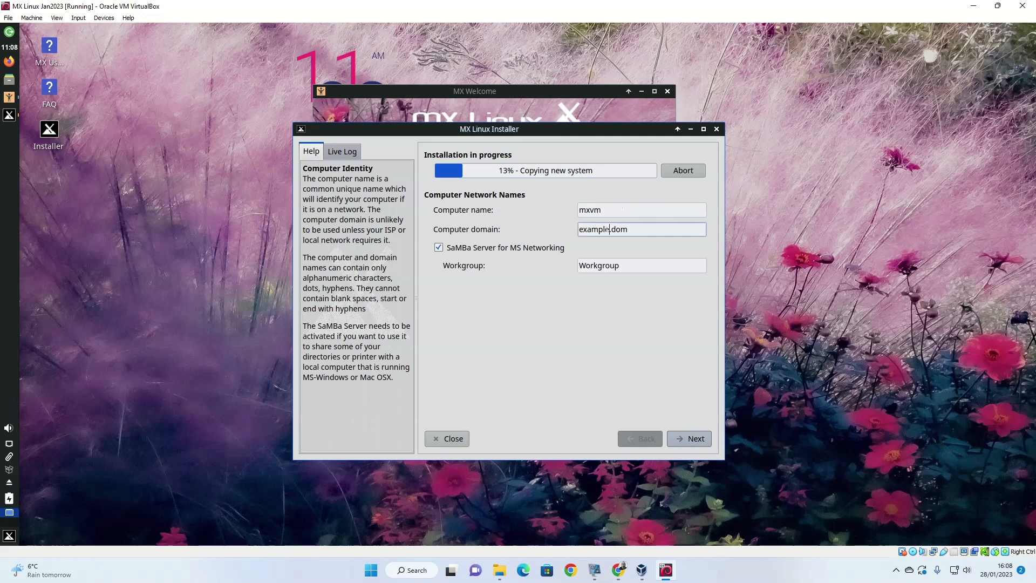
key(shift+Home)
text(mxv)
key(BackSpace)
text(vm)
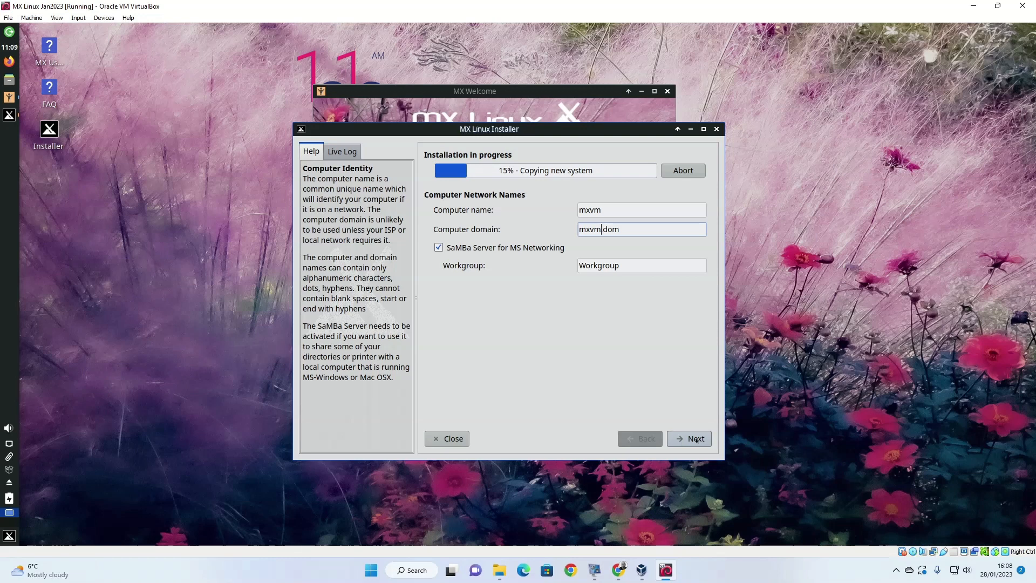
click(696, 440)
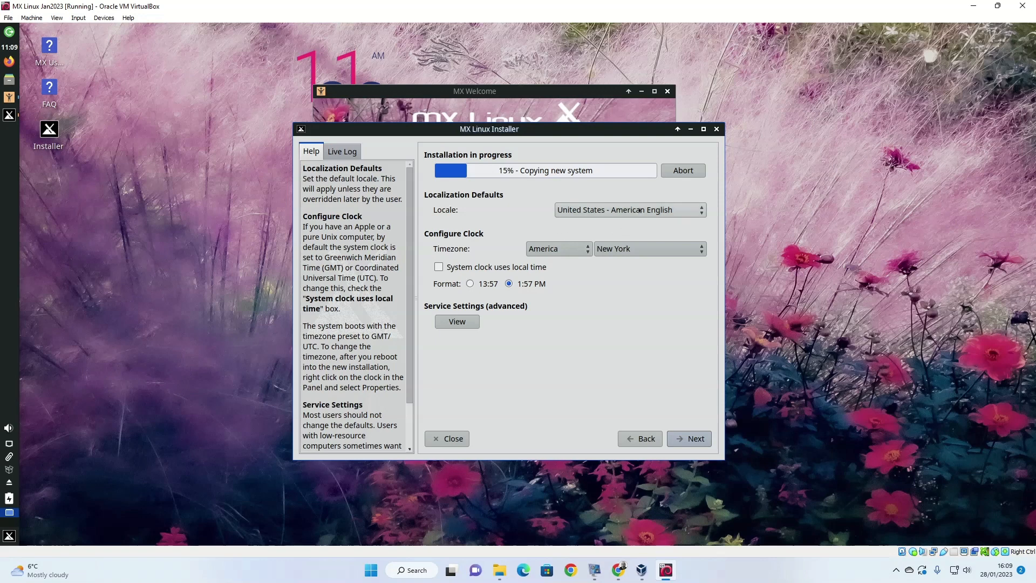
Set the locale to United Kingdom - British English and the timezone to Europe, London, and continue
click(640, 210)
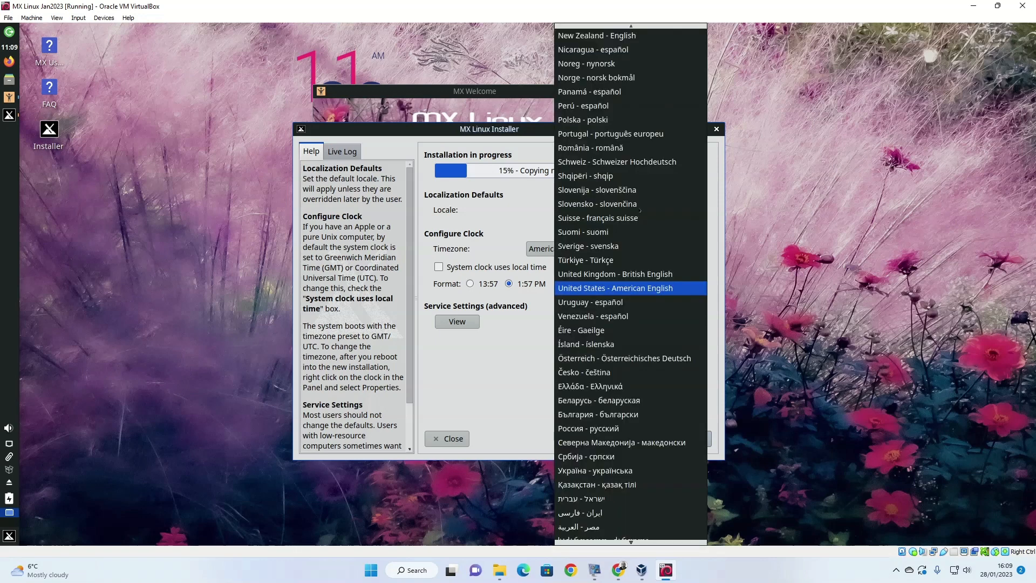
click(632, 274)
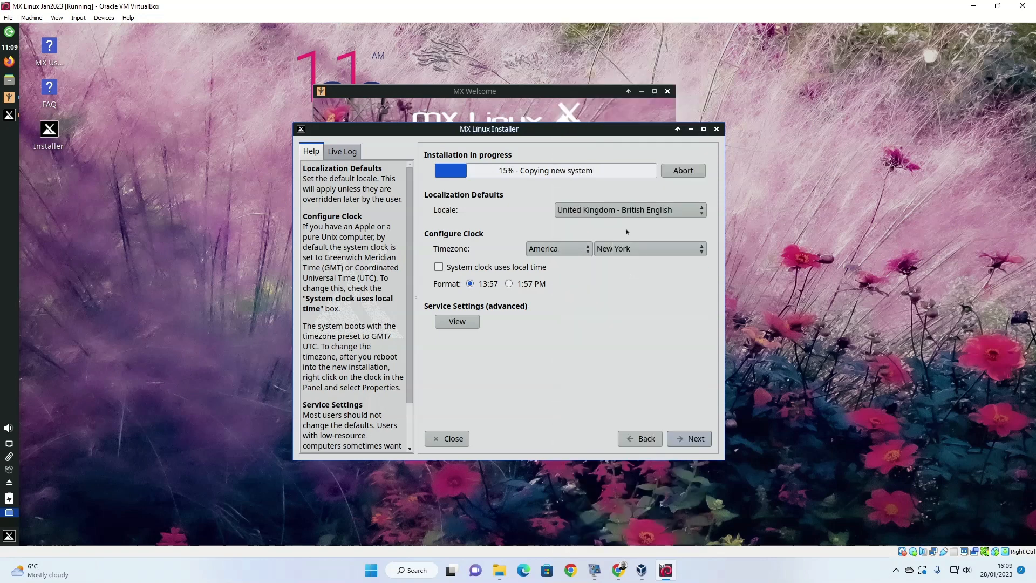
click(587, 250)
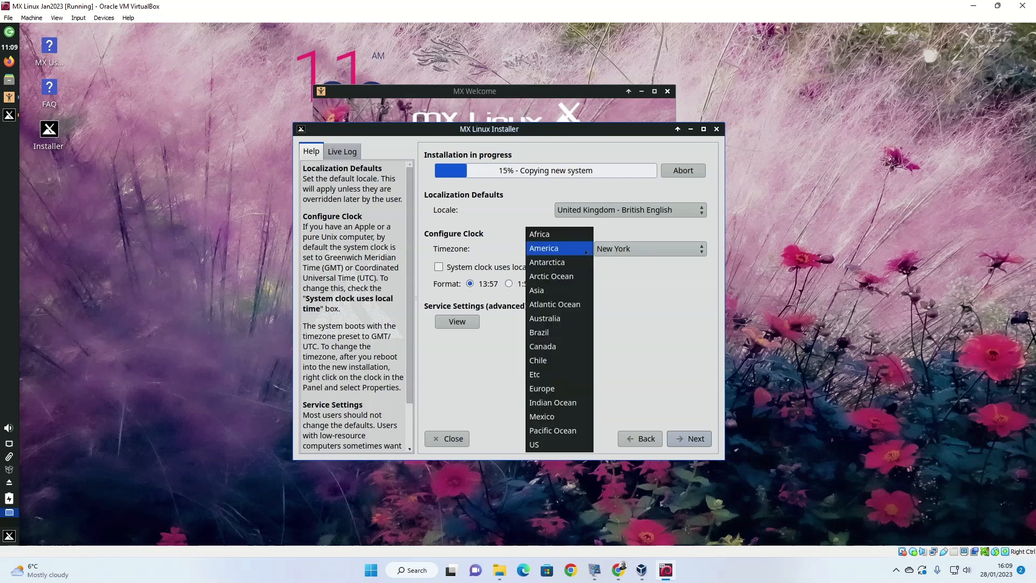
click(542, 388)
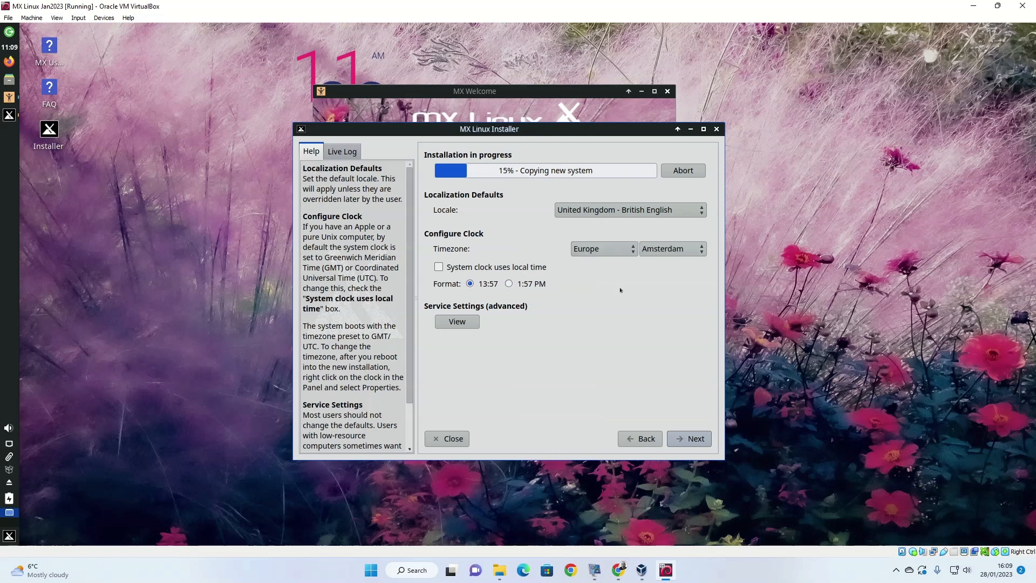
click(669, 249)
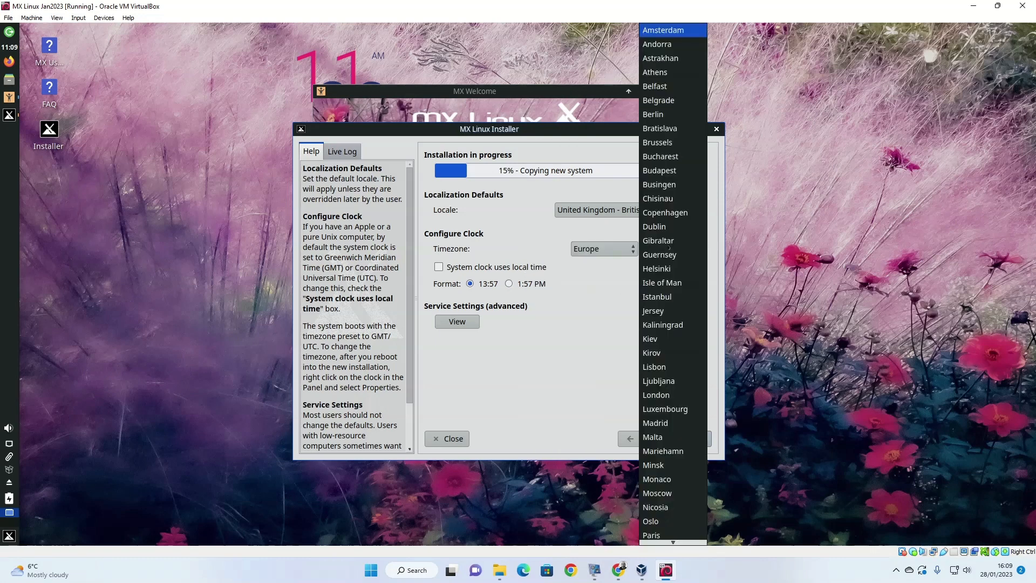
click(670, 394)
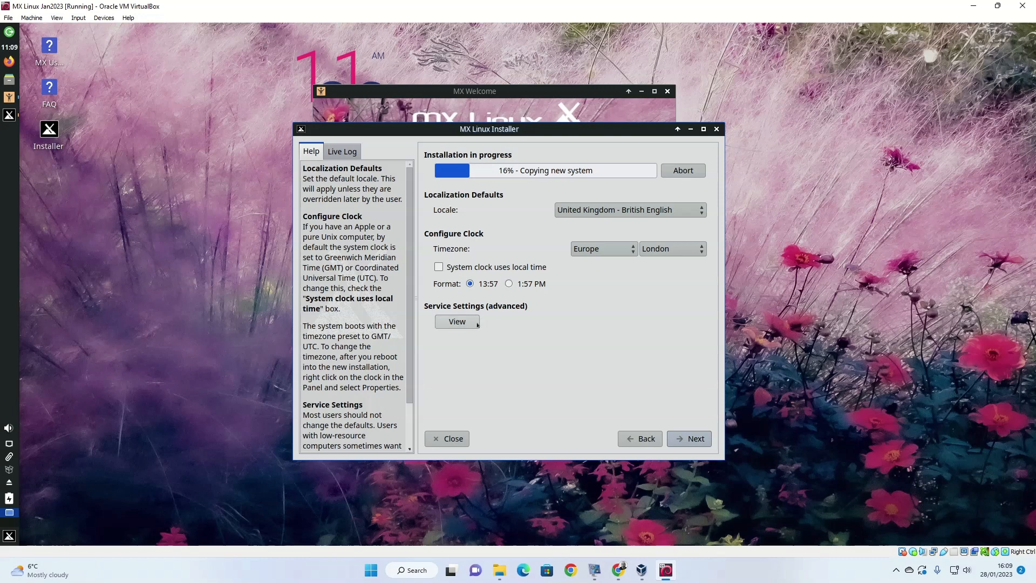
click(696, 438)
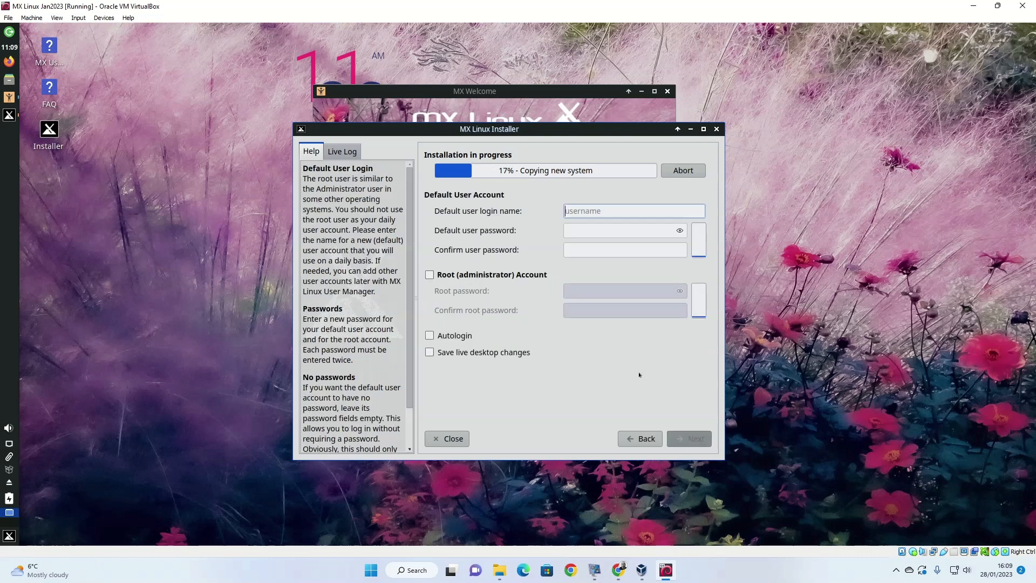
Enter the default user's login name, and enter and confirm the default user password
text(gary)
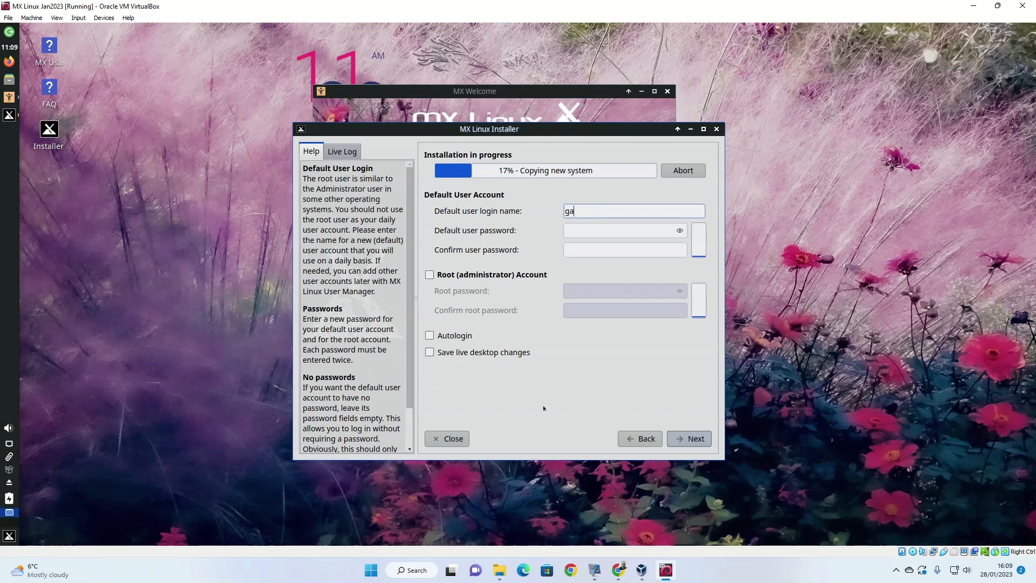
click(589, 225)
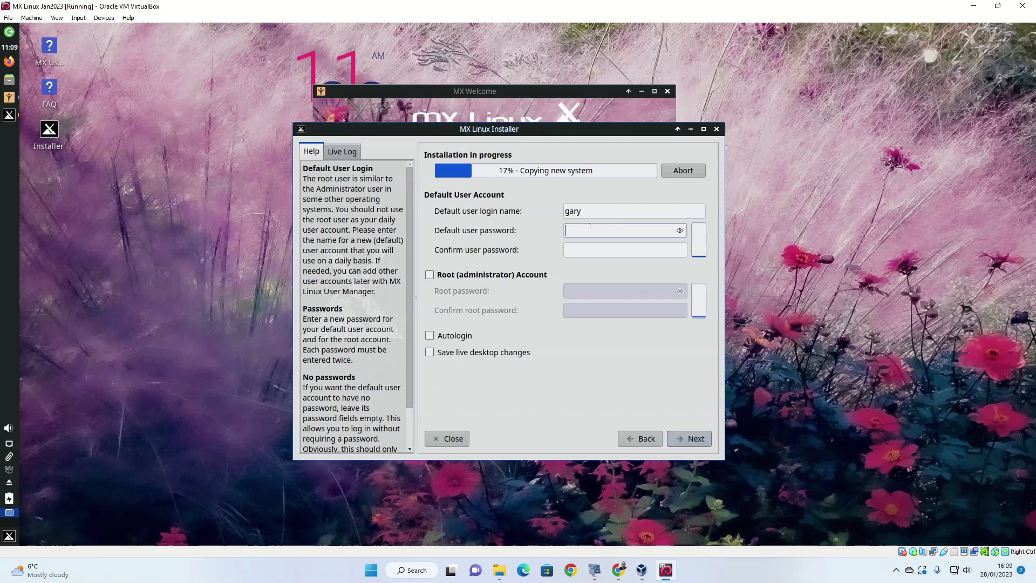
text(••••••)
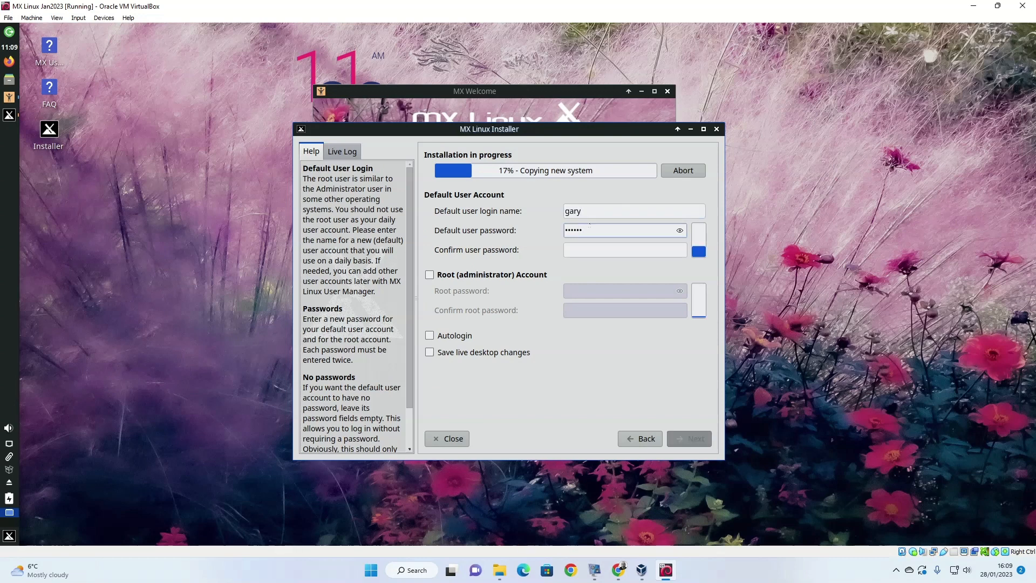
key(BackSpace)
key(BackSpace)
key(BackSpace)
key(BackSpace)
key(BackSpace)
key(BackSpace)
text(••••••••••)
click(584, 245)
text(••••••••••)
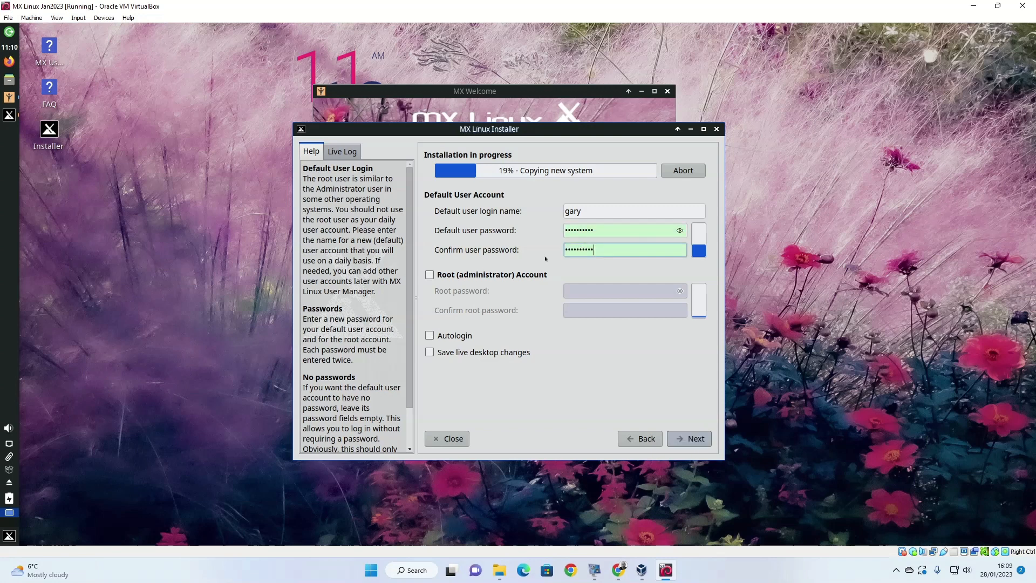
Enable the root (administrator) account, and enter and confirm the root password
click(517, 274)
click(617, 287)
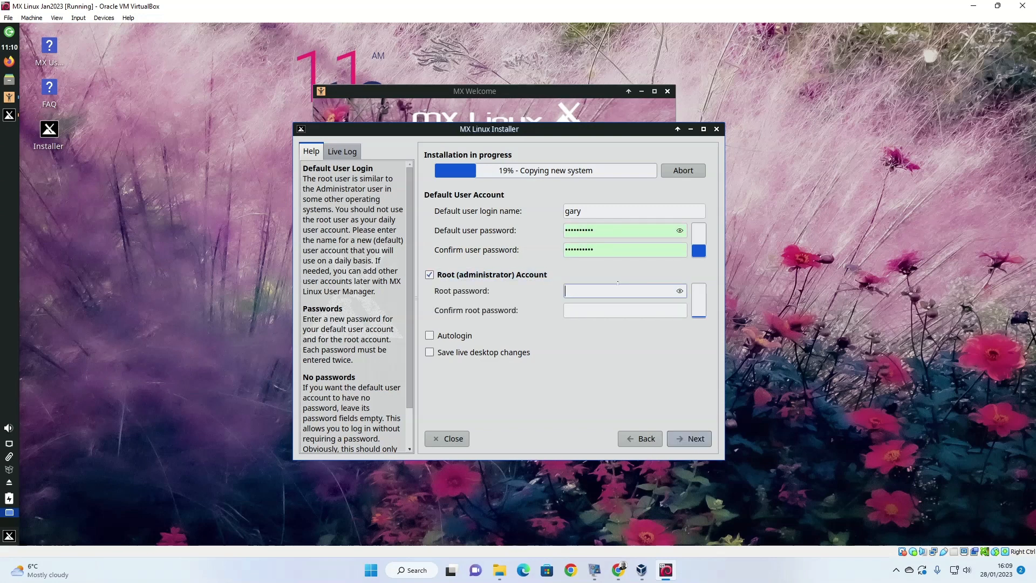
text(••••••••••)
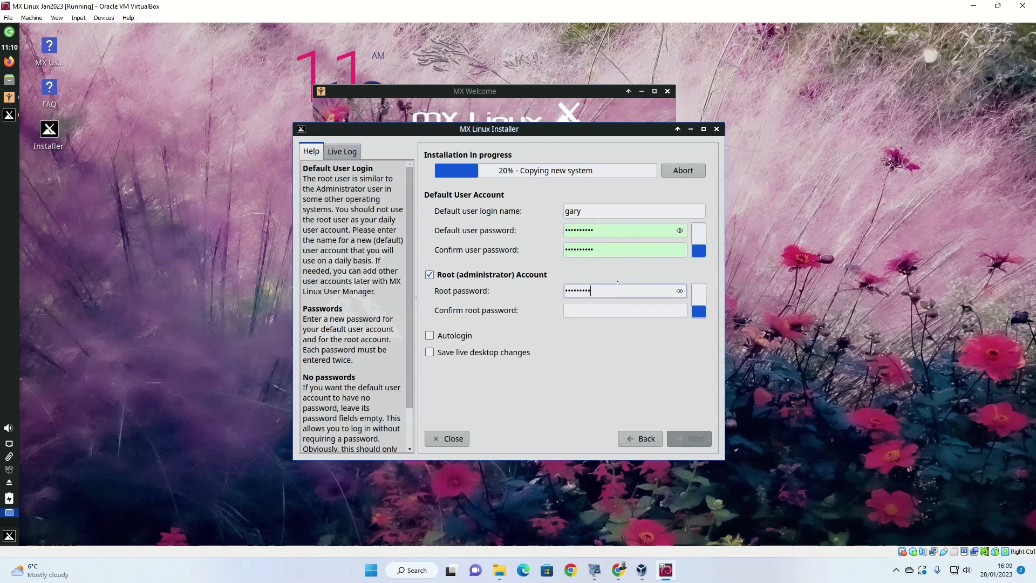
key(Tab)
text(••••••••••)
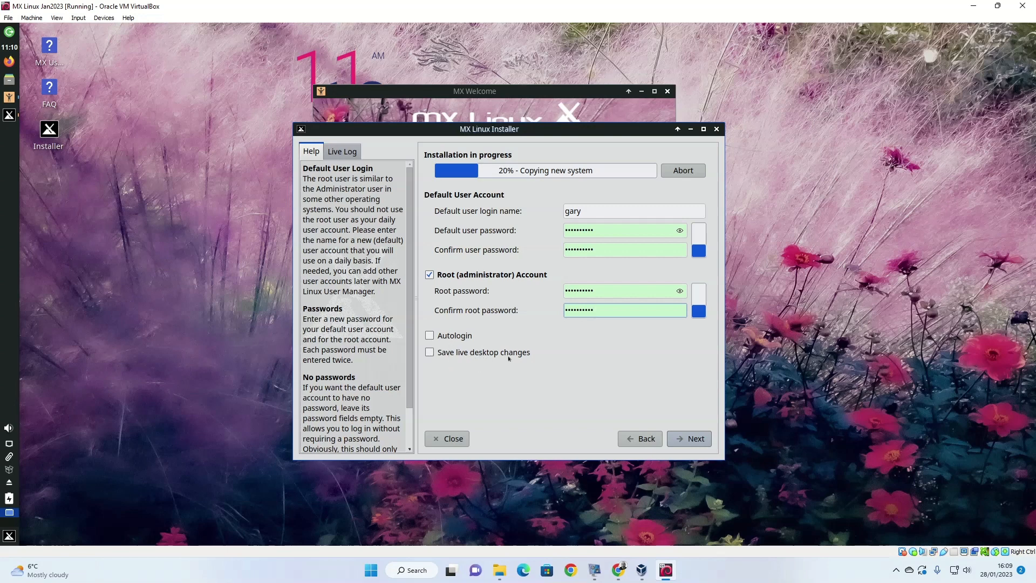
Let the installation complete and finish the installer with automatic reboot enabled
click(695, 438)
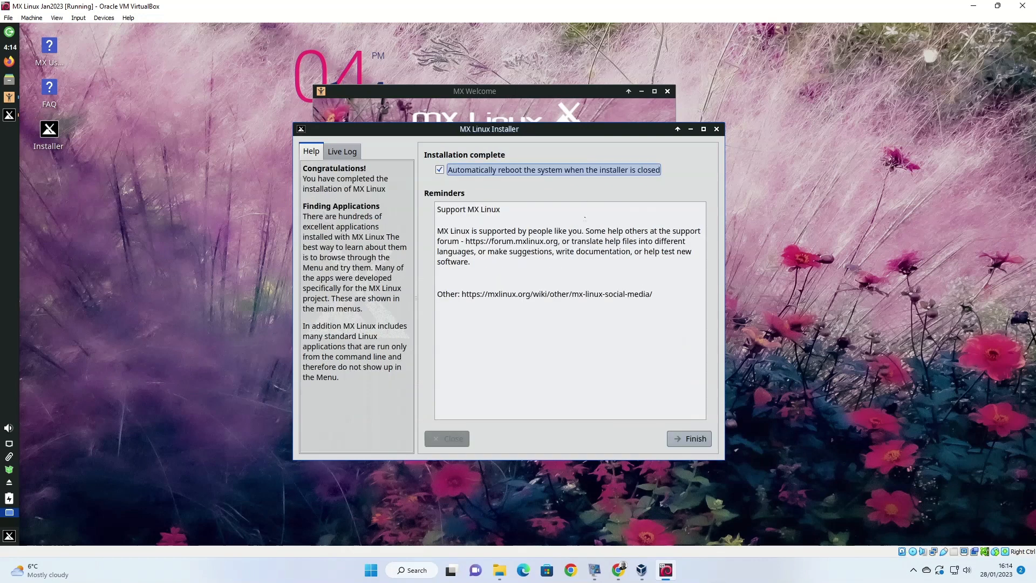
click(696, 438)
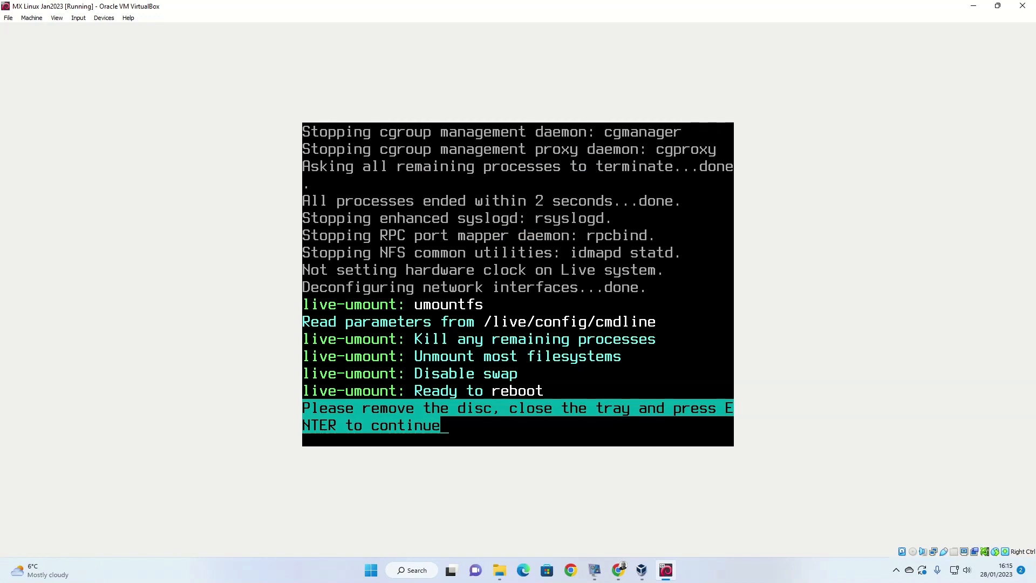
Continue the reboot from the disc-removal prompt and log in to the installed system with the account password
key(Return)
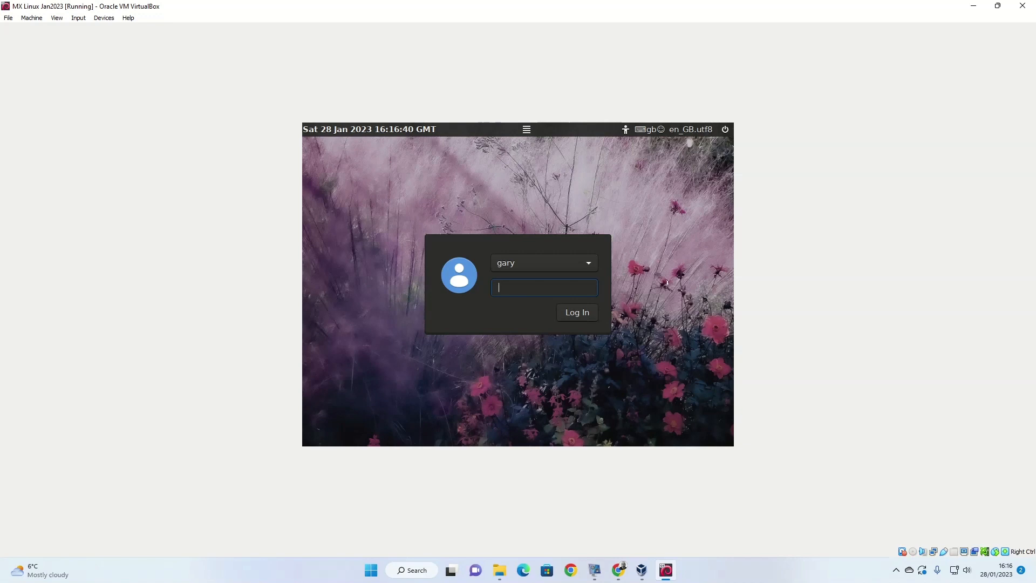
text(**********)
key(Return)
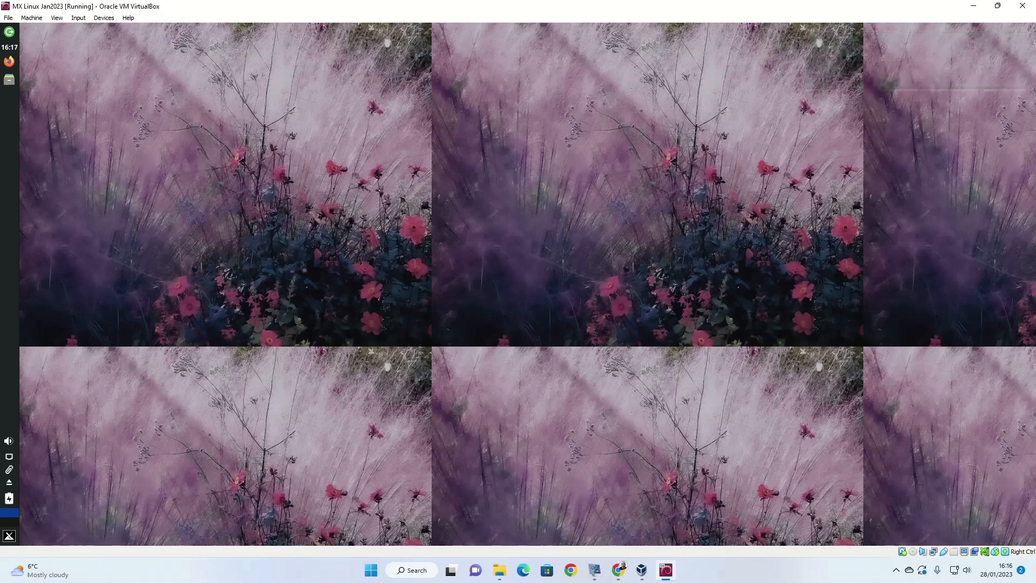
Switch the virtual machine display to full-screen mode
click(57, 18)
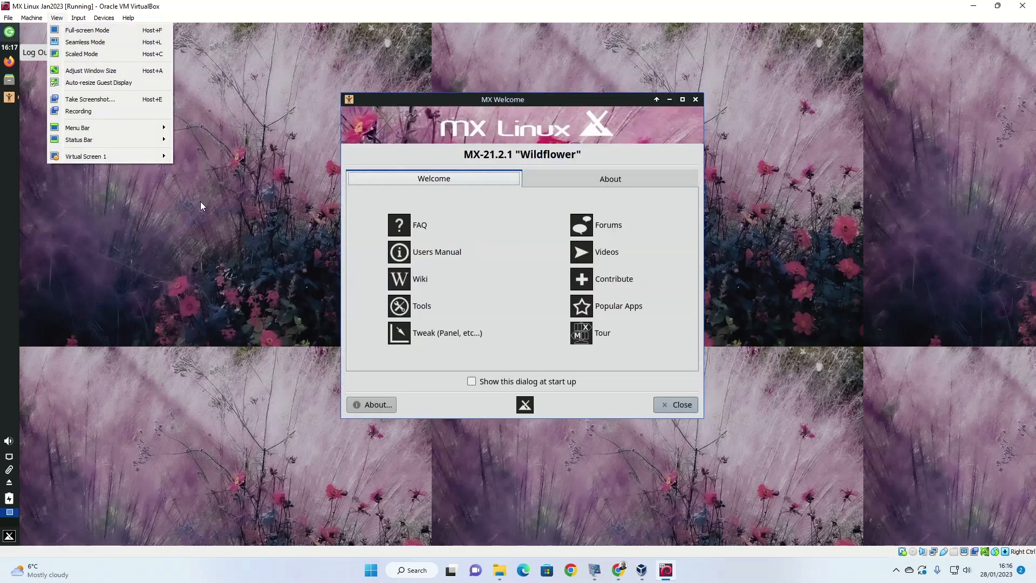
click(218, 212)
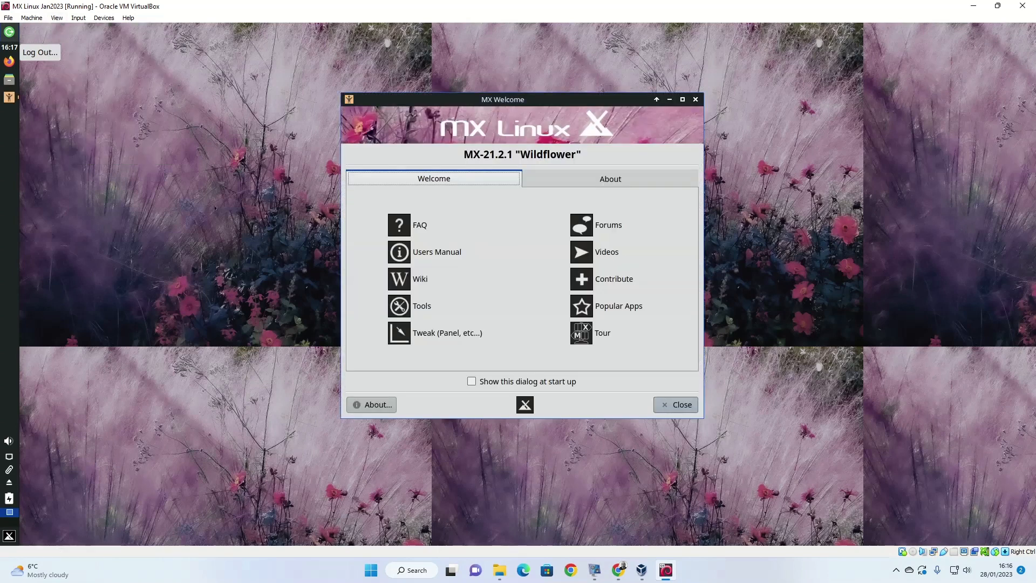
click(56, 18)
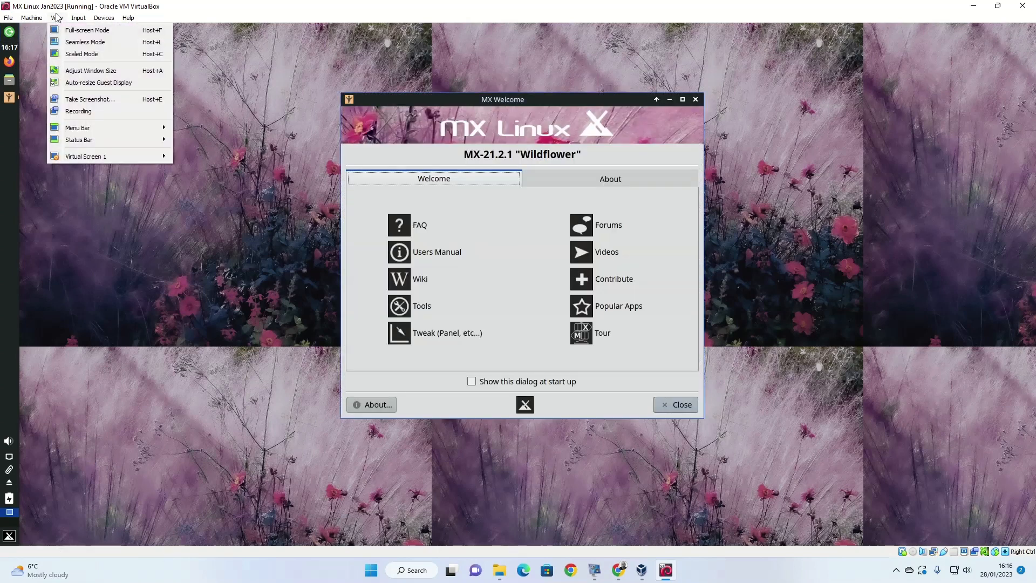
click(87, 30)
click(495, 326)
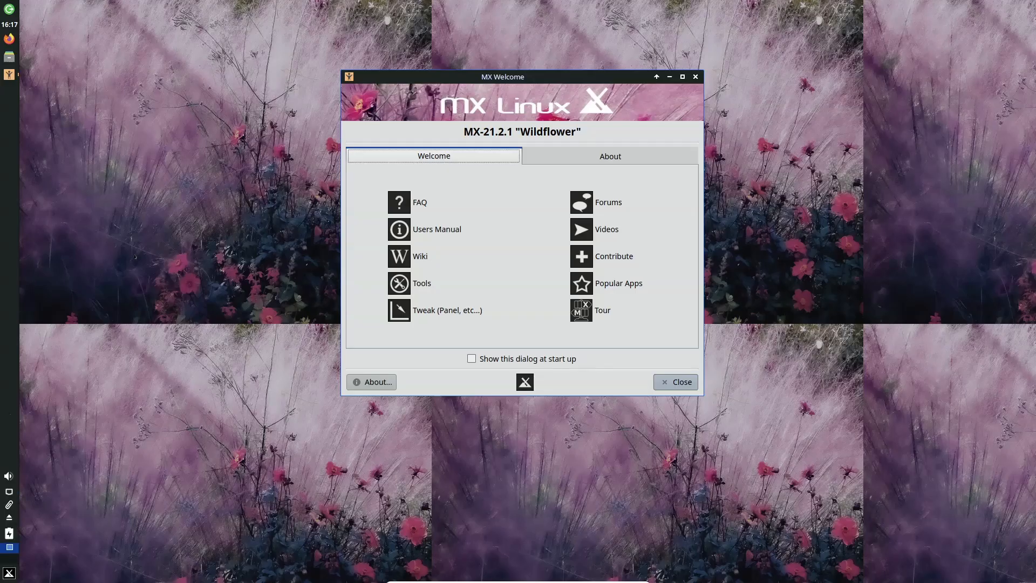
Look over the favourites in the application menu and the About and Welcome pages of MX Welcome
click(13, 577)
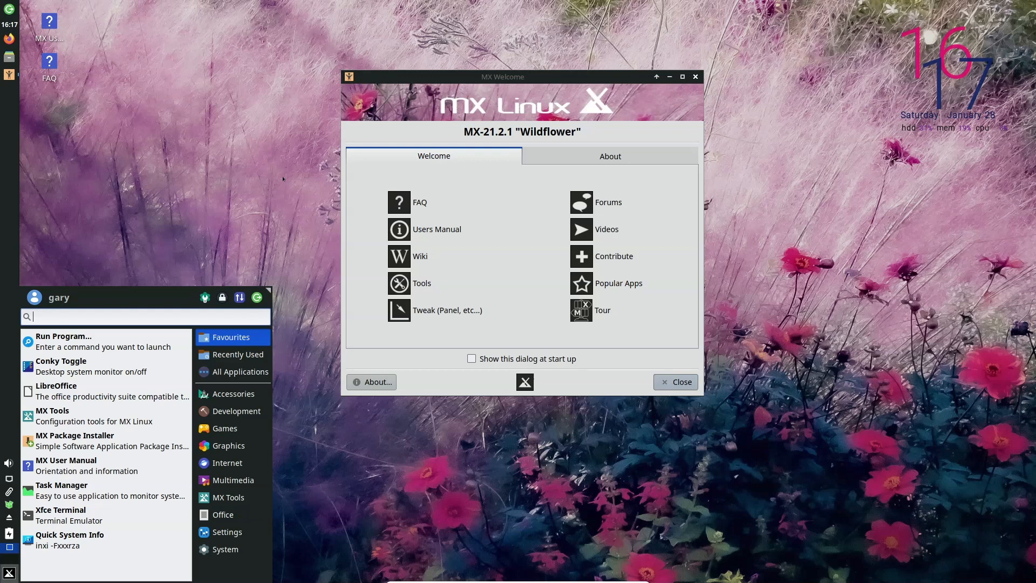
click(350, 479)
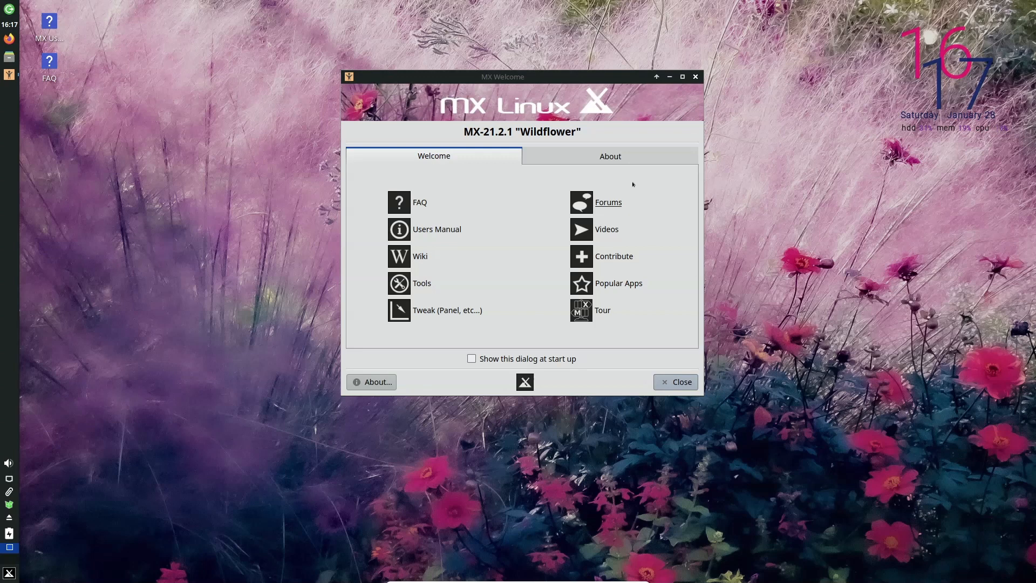
click(611, 156)
click(468, 158)
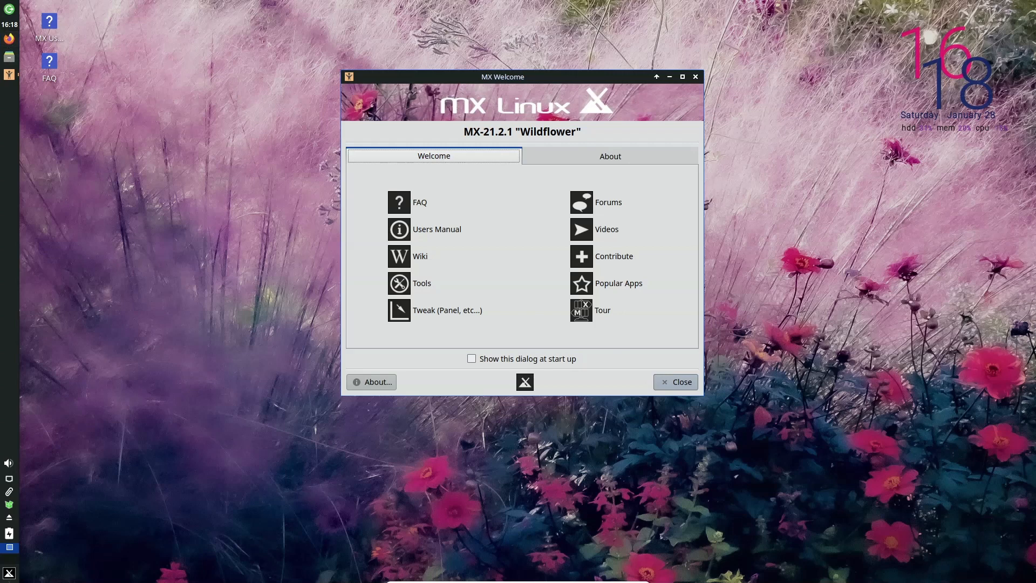
Look through the application menu categories, including Development, Games, Internet, MX Tools and Office, to examine the preinstalled software
key(super)
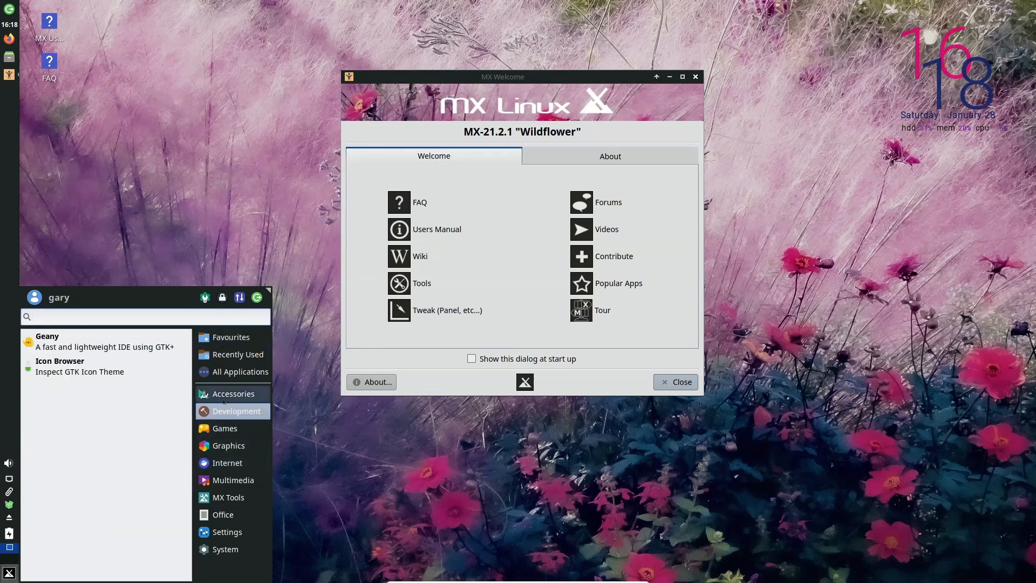
mouse_move(228, 394)
mouse_move(229, 412)
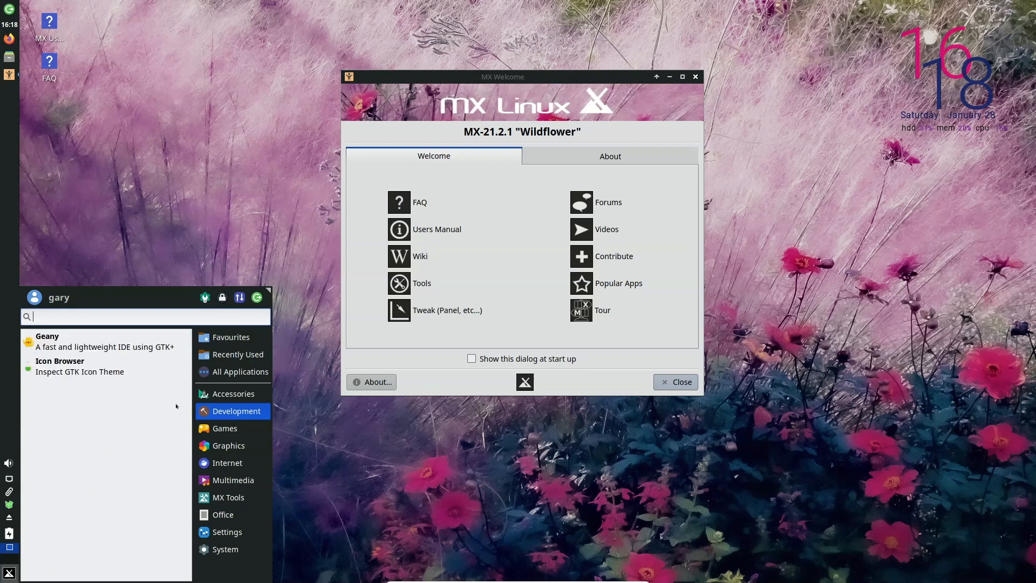
mouse_move(213, 430)
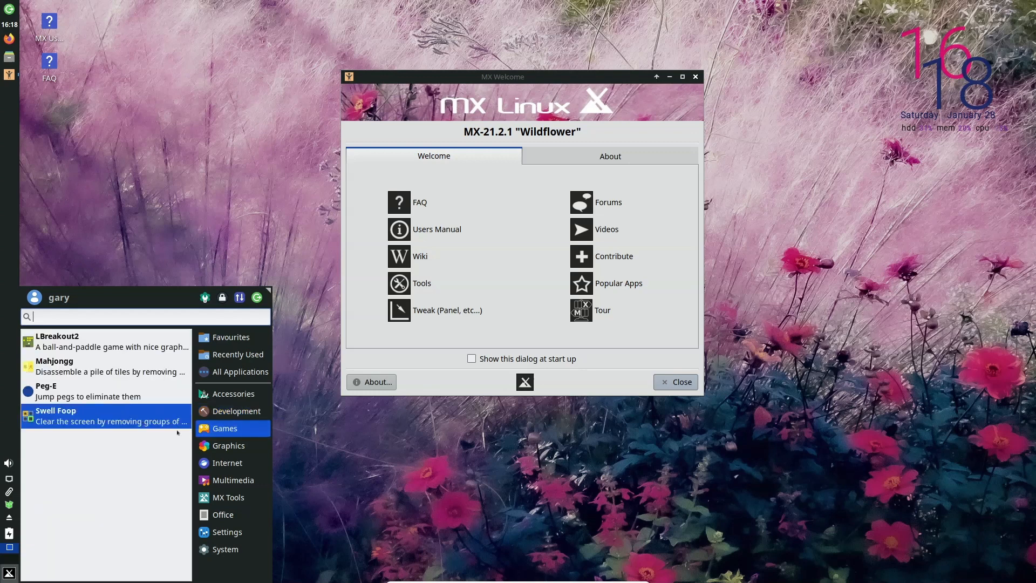
mouse_move(246, 458)
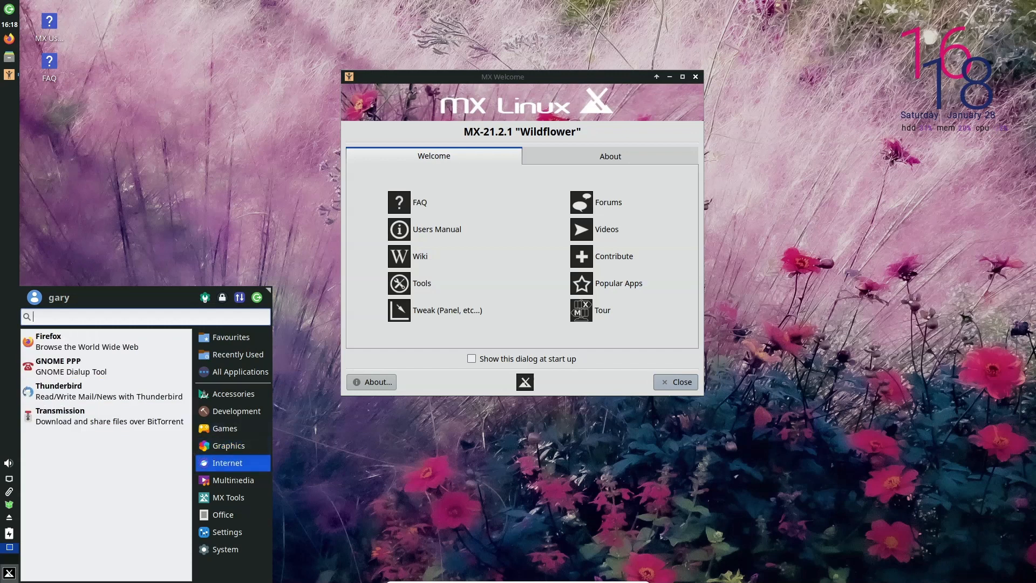
mouse_move(241, 481)
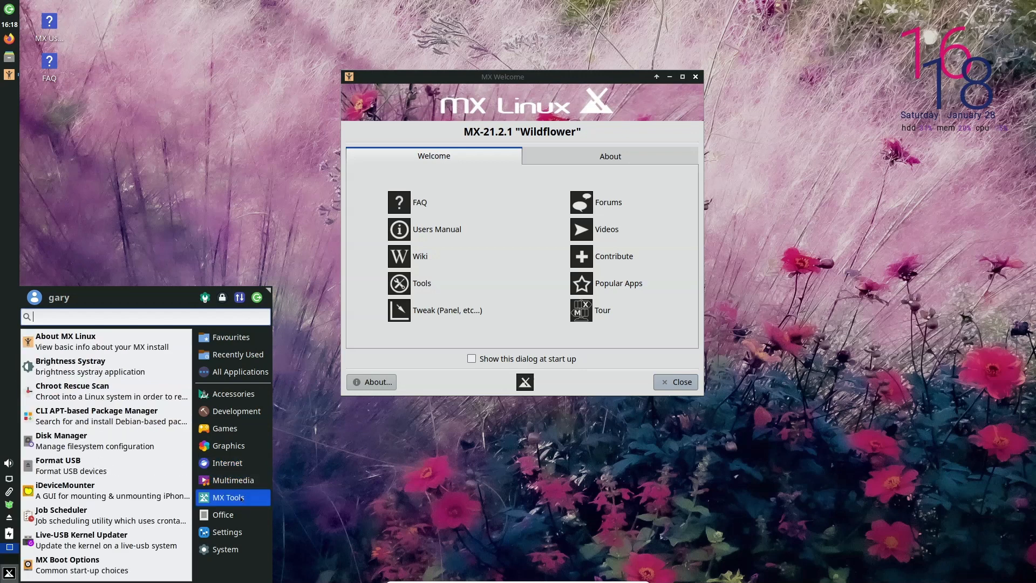
mouse_move(229, 517)
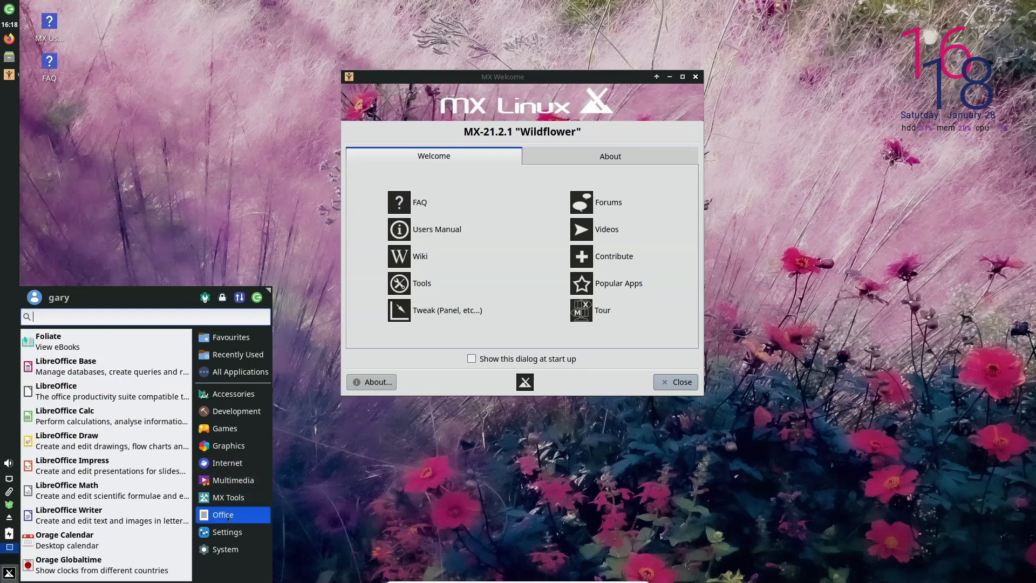
mouse_move(225, 499)
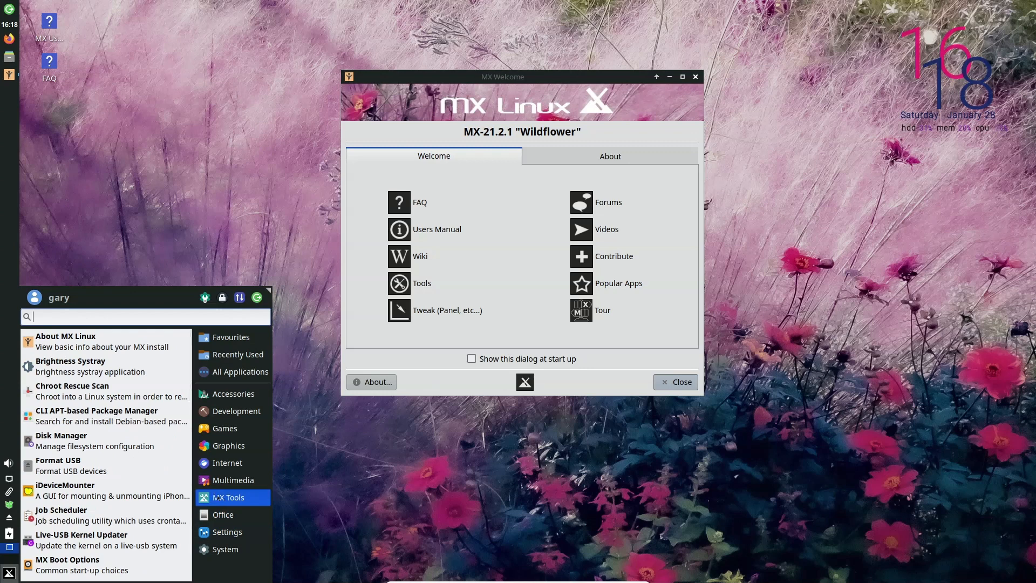
Close the MX Welcome window and launch MX Package Installer, authenticating with the account password
click(695, 74)
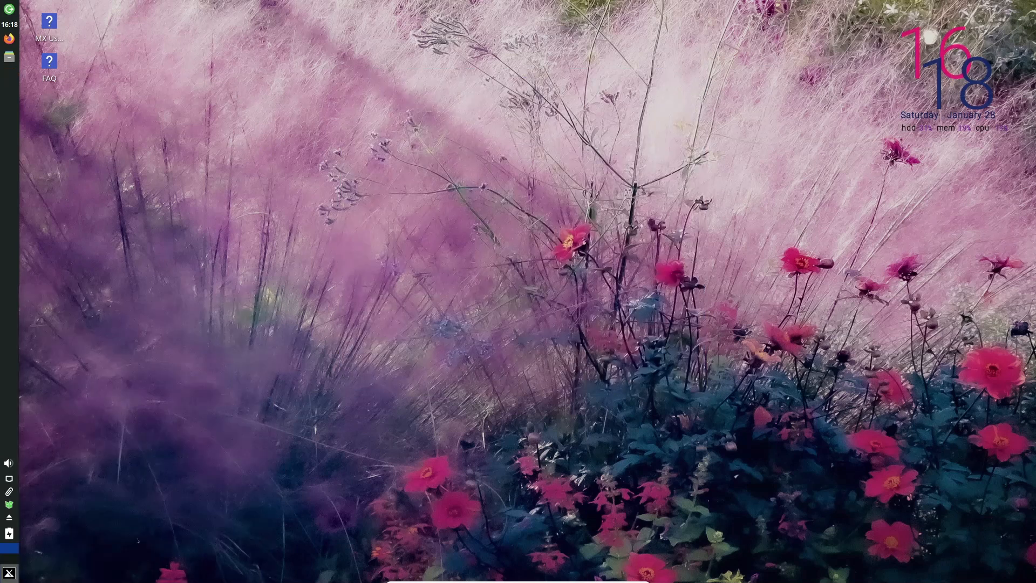
click(9, 572)
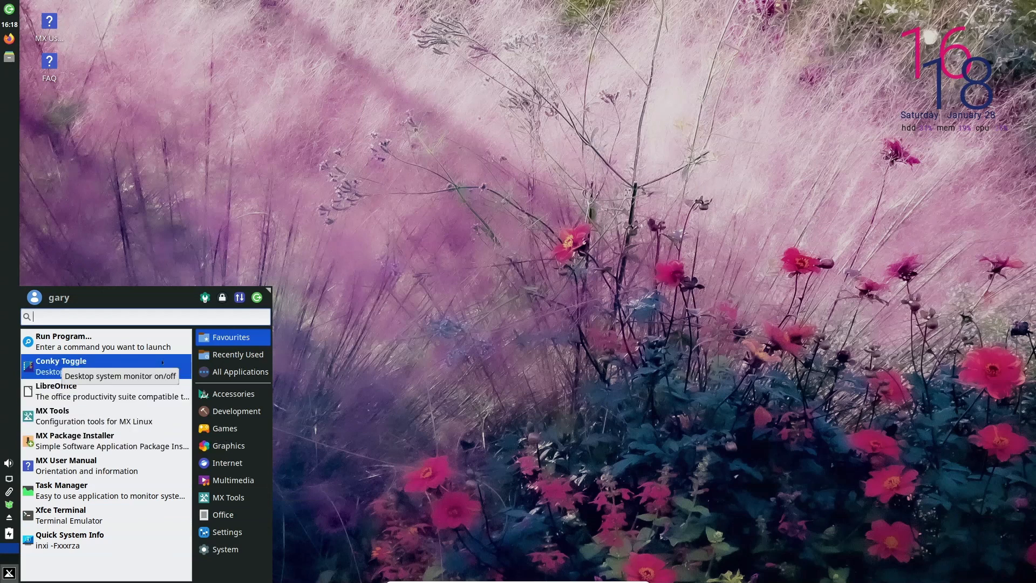
click(135, 440)
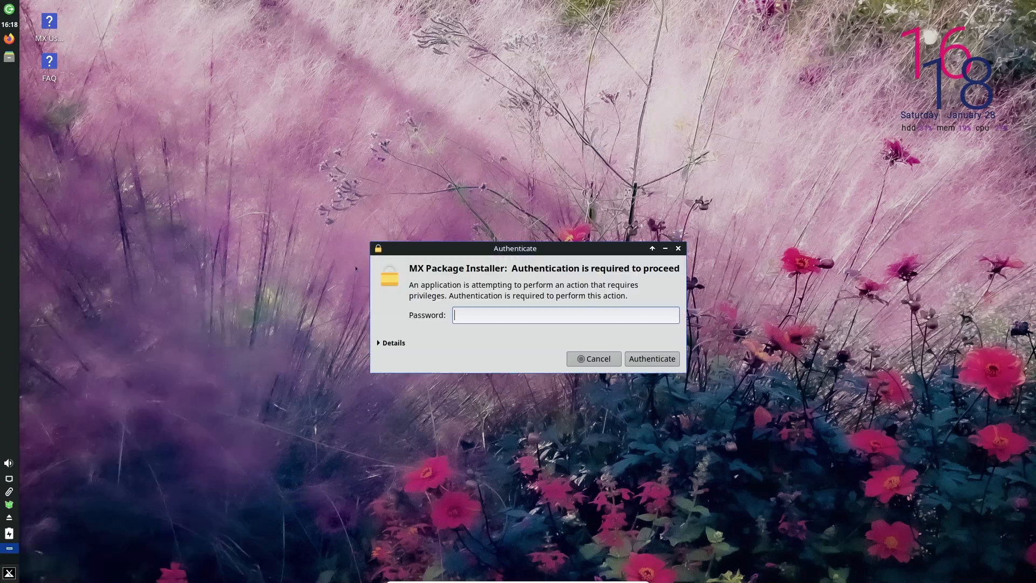
text(•••••••)
key(BackSpace)
key(BackSpace)
key(BackSpace)
key(BackSpace)
key(BackSpace)
key(BackSpace)
key(BackSpace)
text(•••••••••)
key(Return)
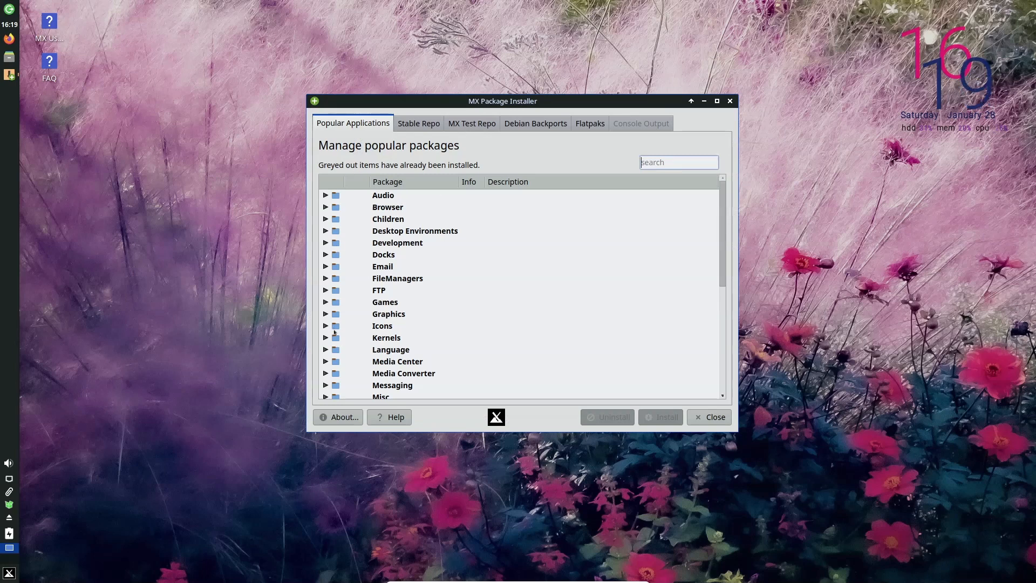
Try marking Google Chrome for installation in the Browser category of popular applications, and clear the selection
click(324, 207)
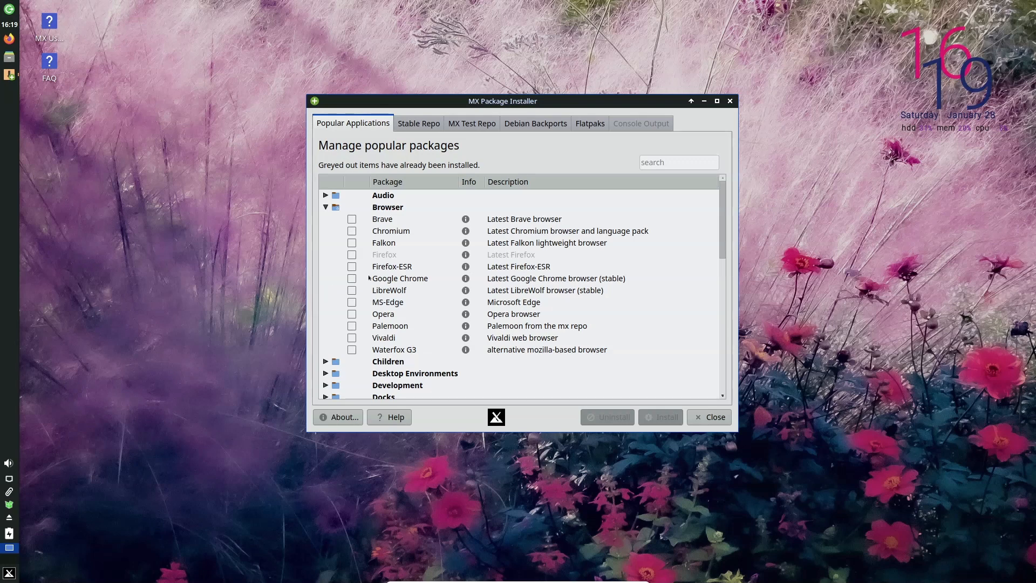
click(351, 279)
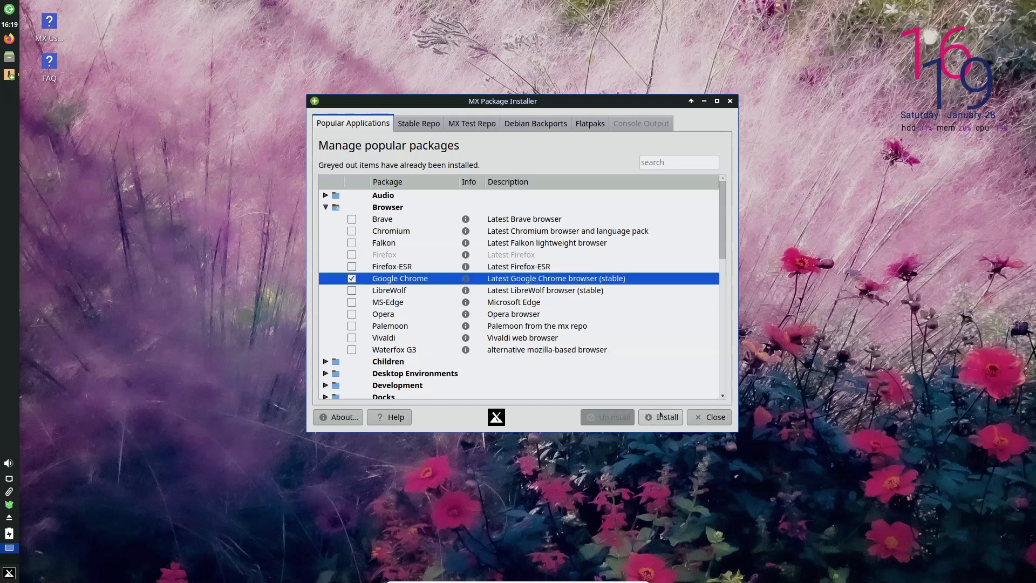
click(351, 277)
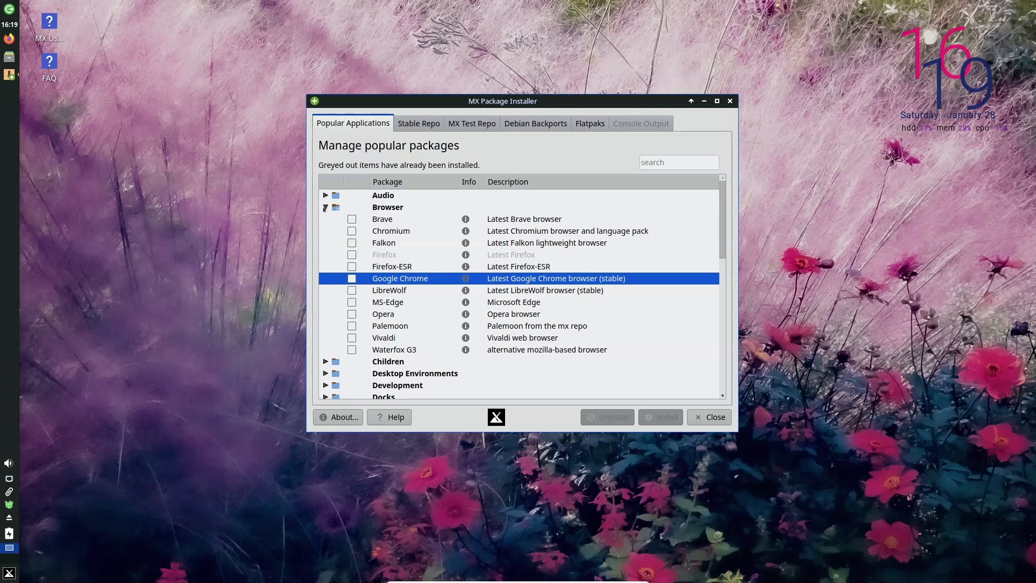
click(325, 207)
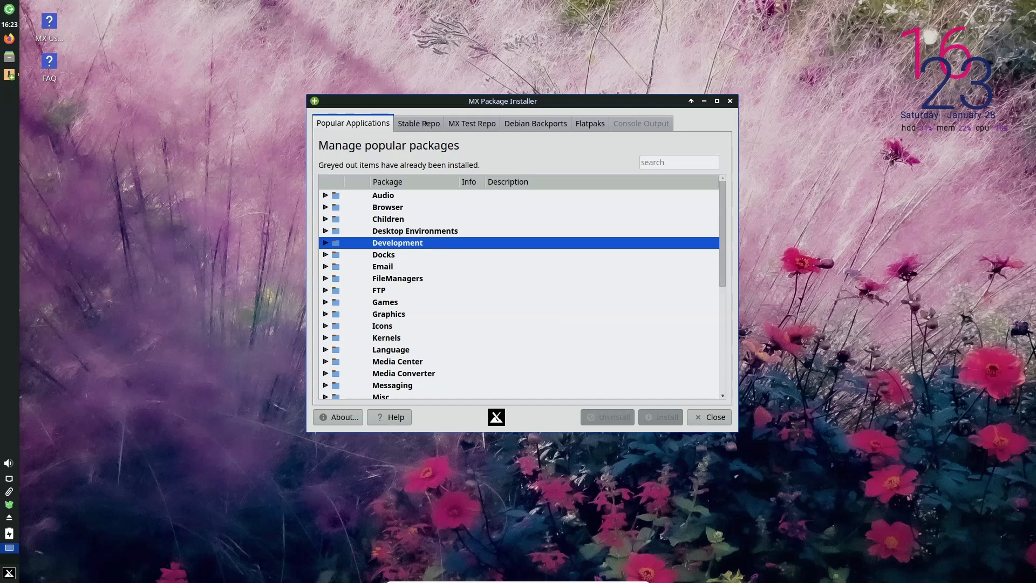
Browse the package lists of the Stable Repo, MX Test Repo and Debian Backports, dismissing the test repository warning
mouse_move(610, 103)
mouse_down()
mouse_move(386, 103)
mouse_move(592, 104)
mouse_up()
click(402, 123)
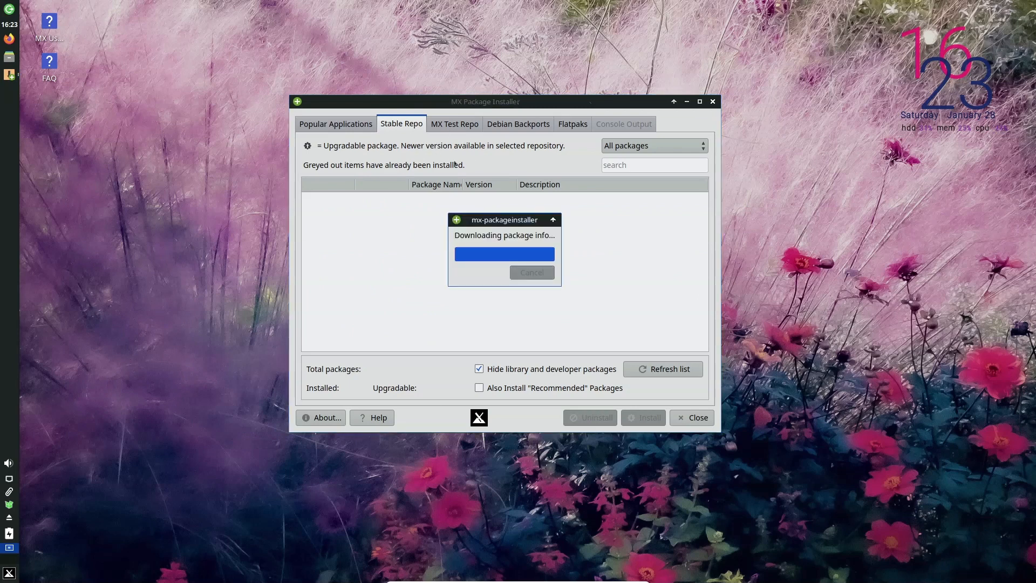
drag(705, 196, 724, 169)
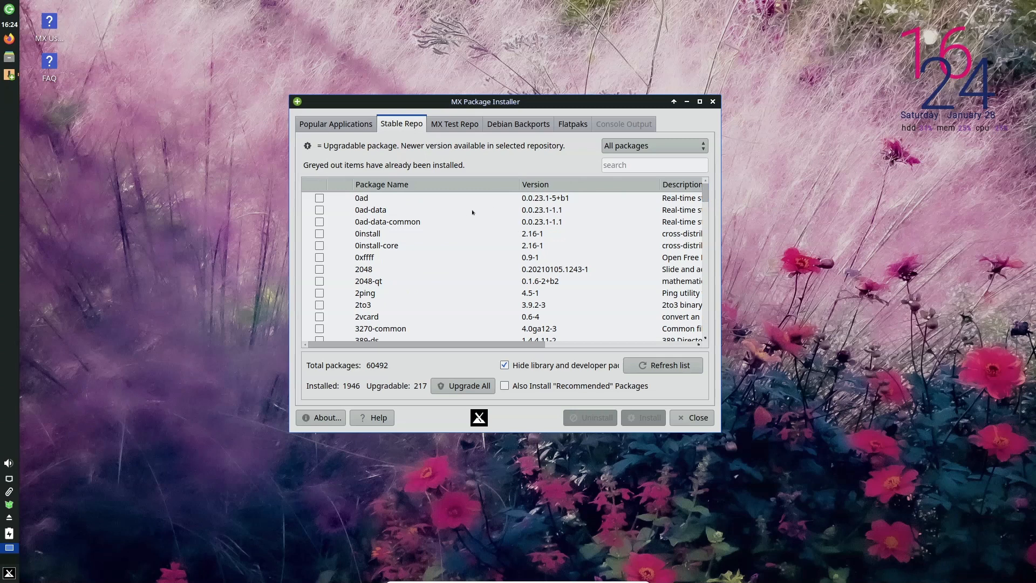
click(463, 124)
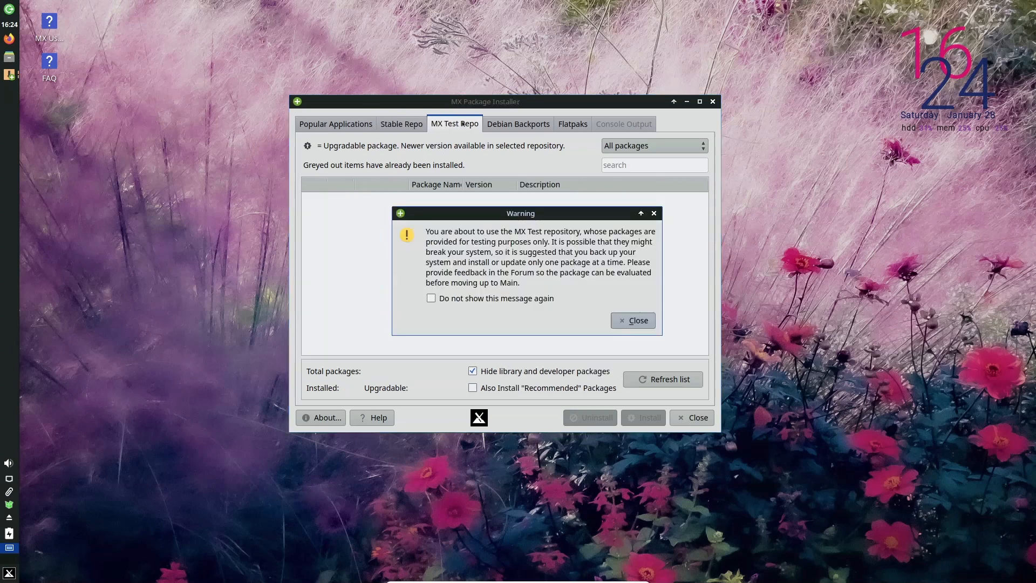
click(634, 321)
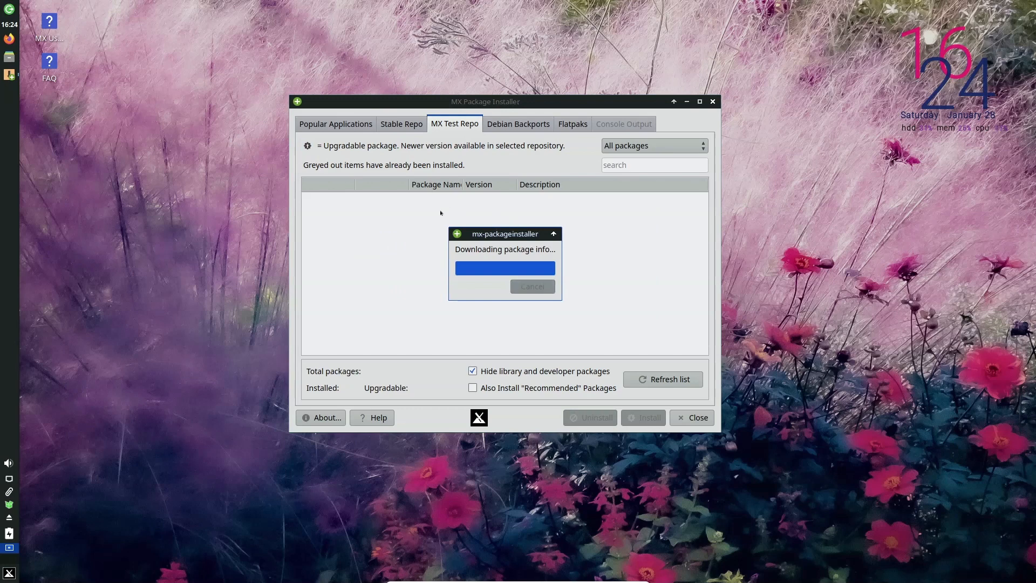
drag(705, 197, 704, 293)
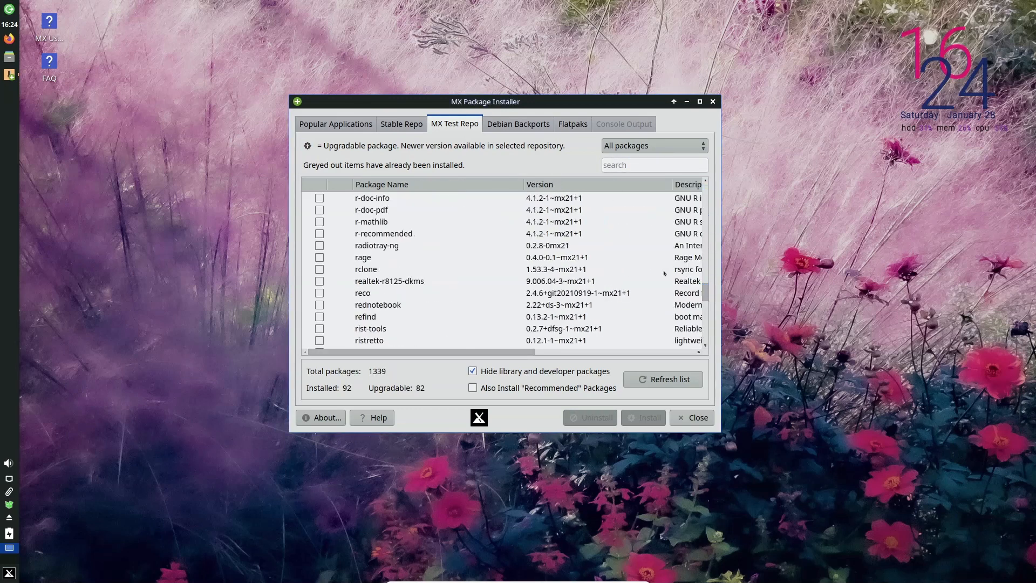
click(518, 123)
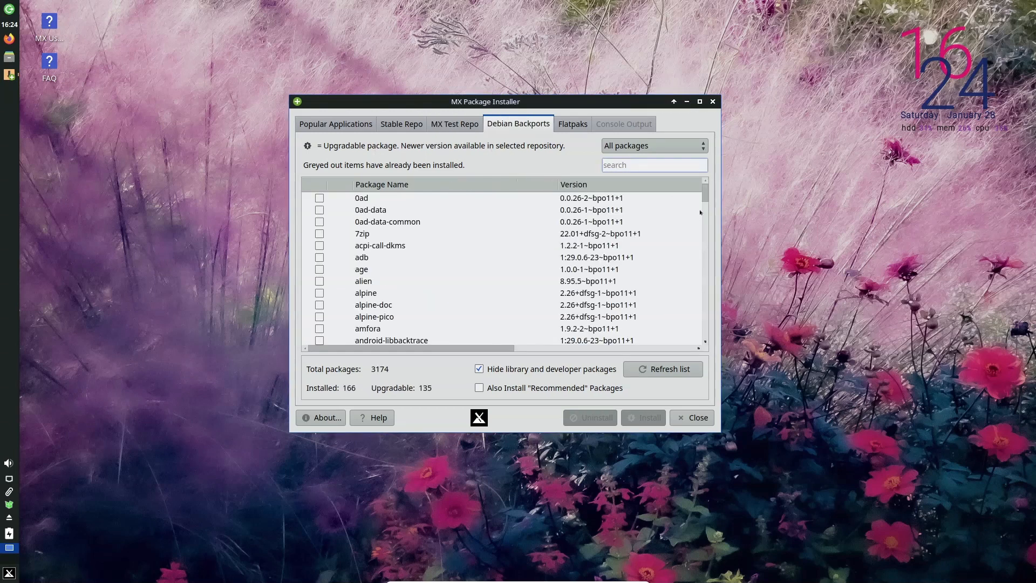
drag(705, 193, 705, 246)
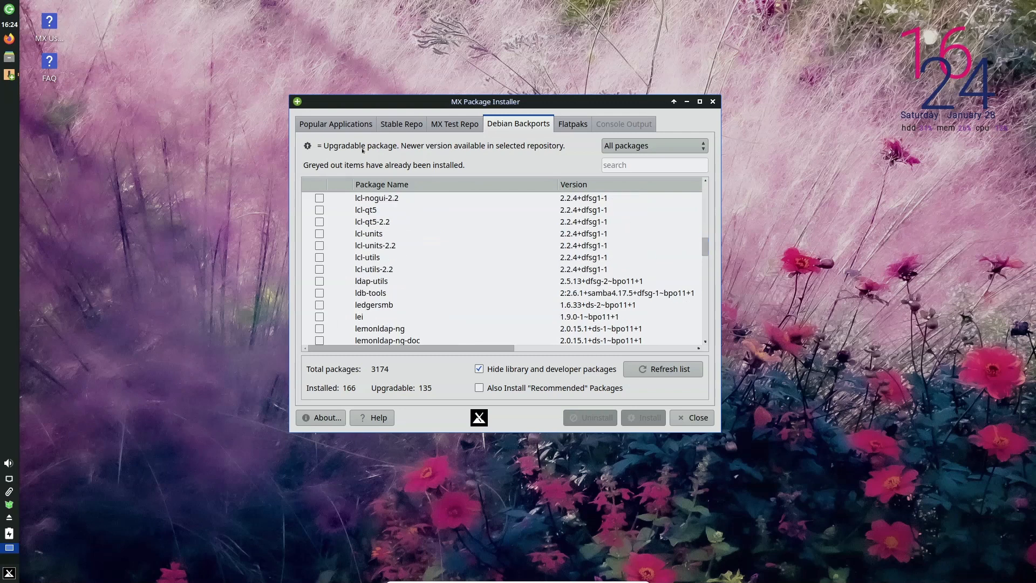
Load the Flatpaks list, authorising the software repository configuration with the account password, and browse its packages
click(570, 125)
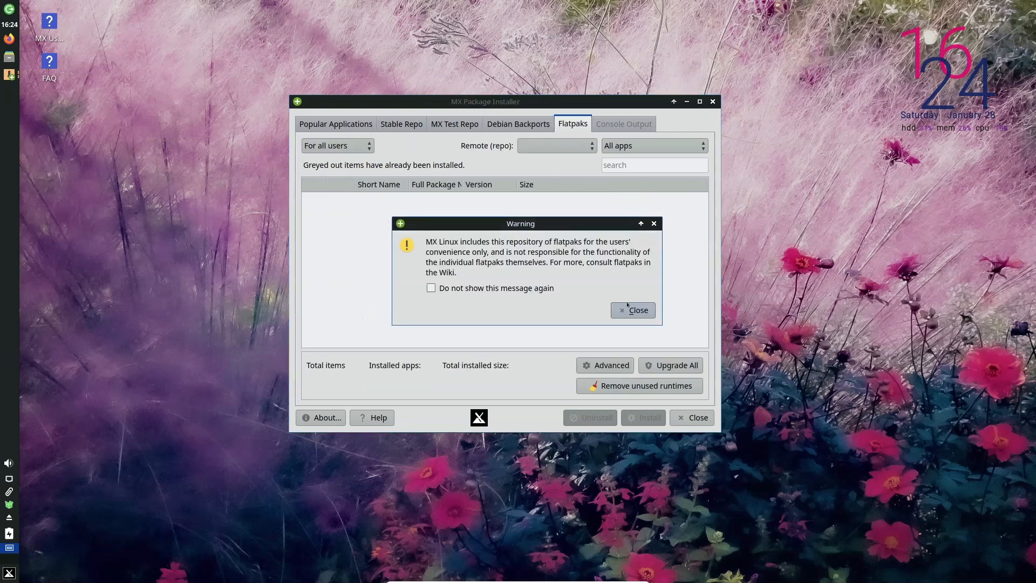
click(629, 308)
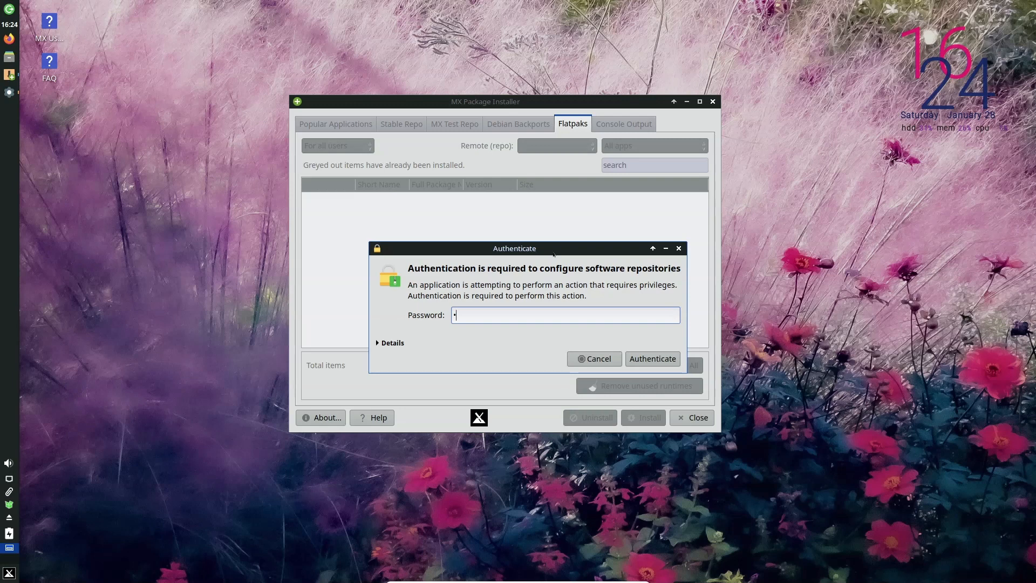
text(•••••••••)
key(Return)
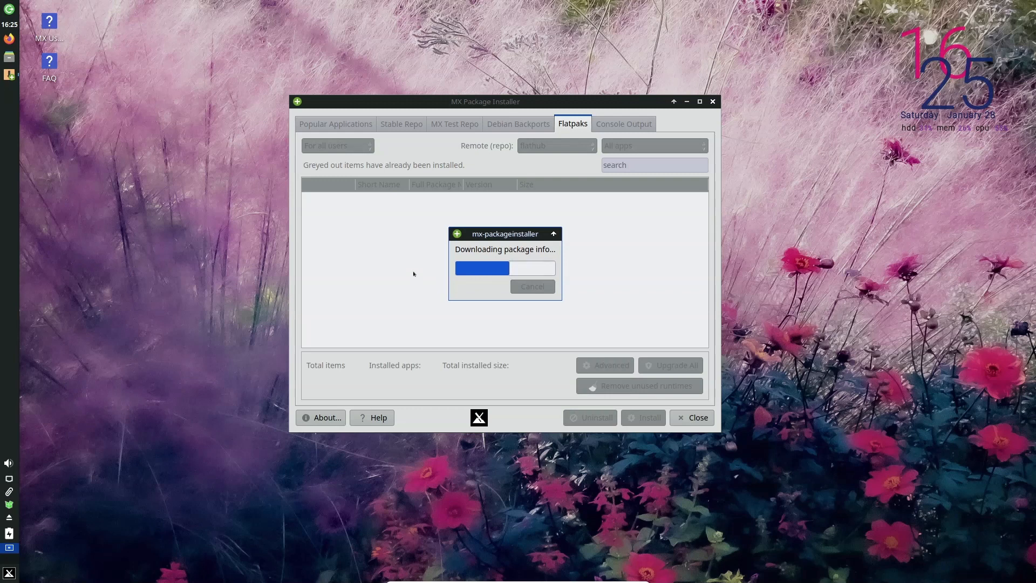
drag(704, 194, 702, 254)
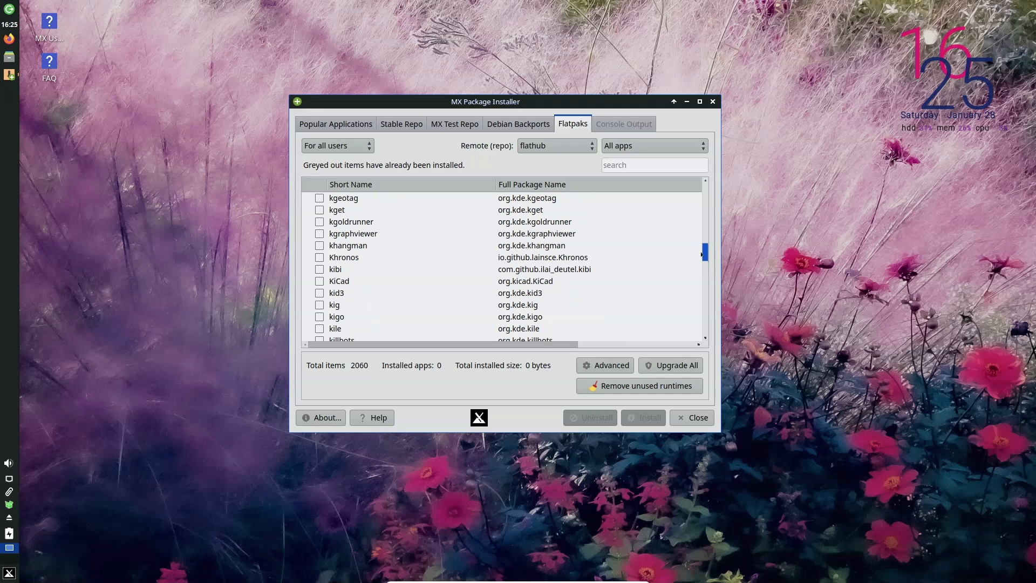
Browse further down the Flatpaks package list and take the virtual machine out of full-screen mode
drag(701, 254, 701, 323)
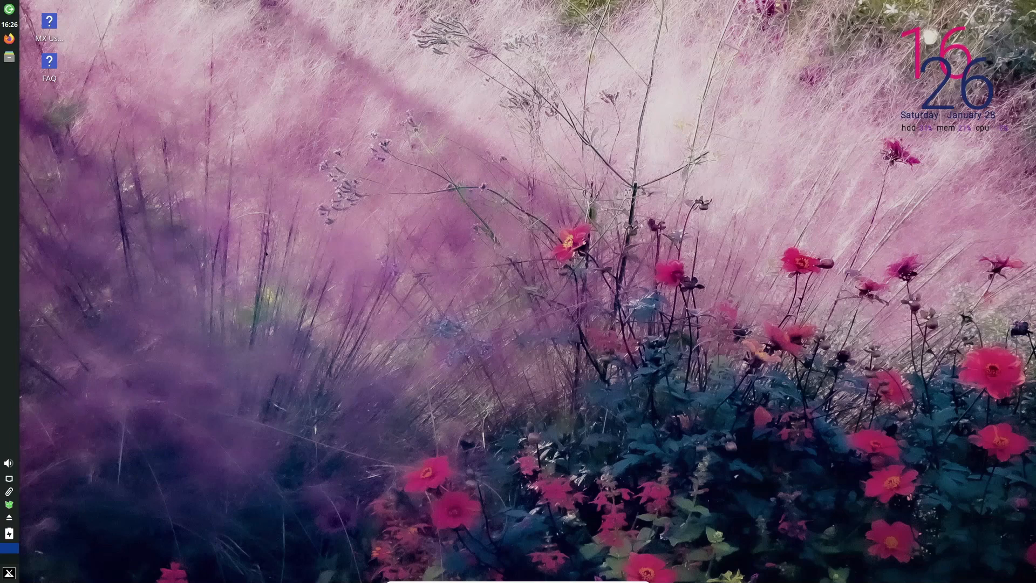
key(ctrl+f)
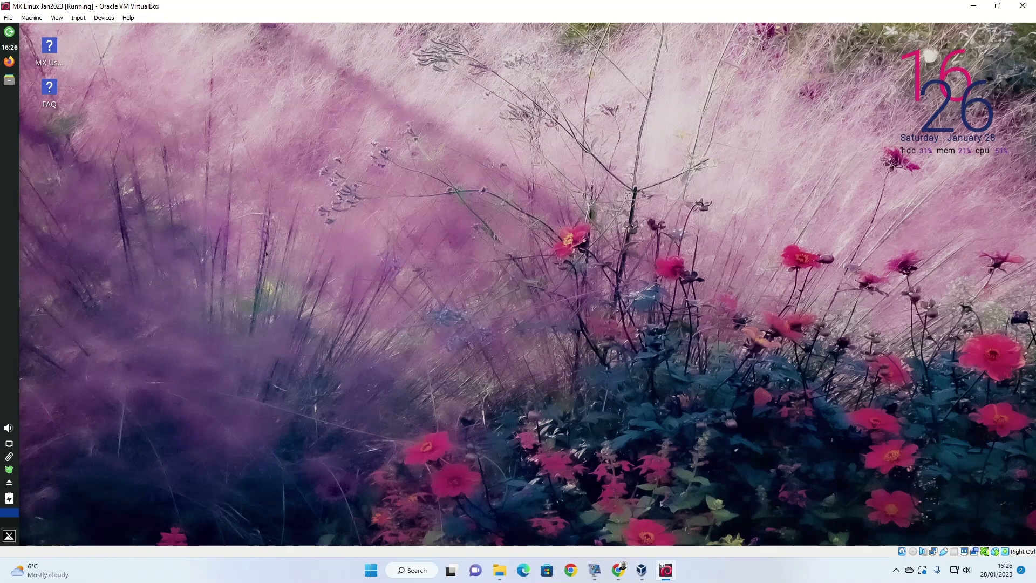
click(571, 571)
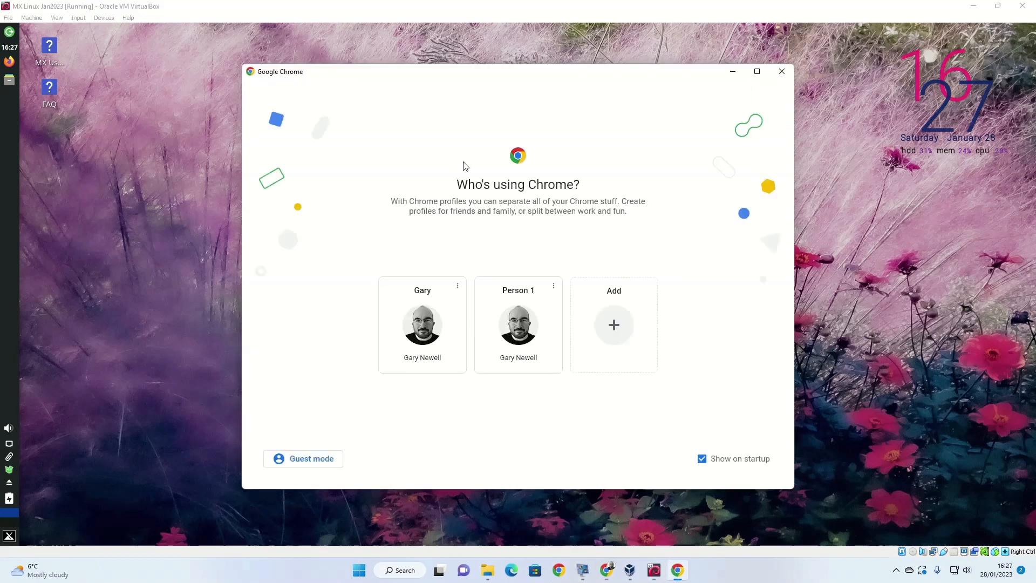
click(424, 324)
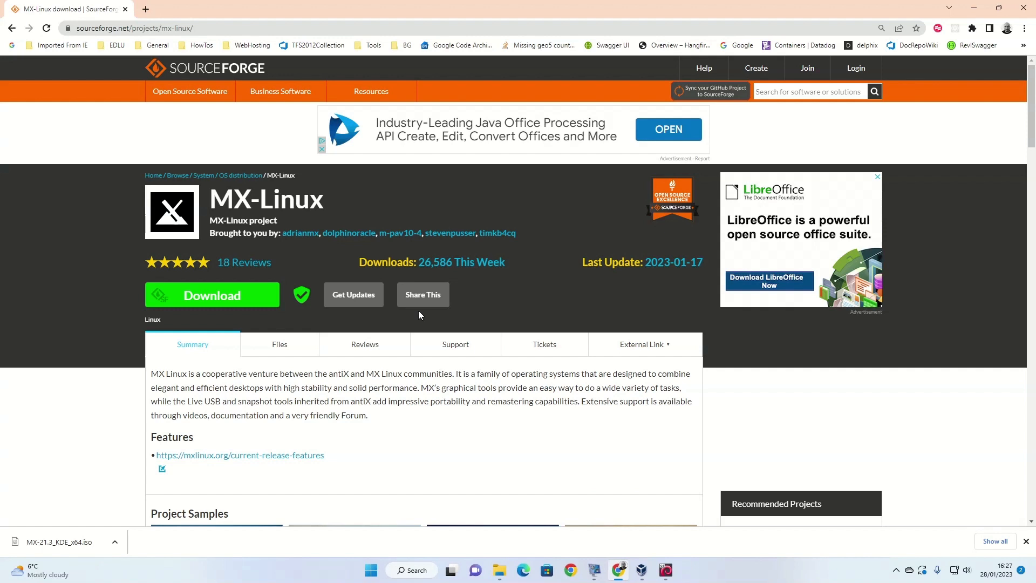
click(314, 27)
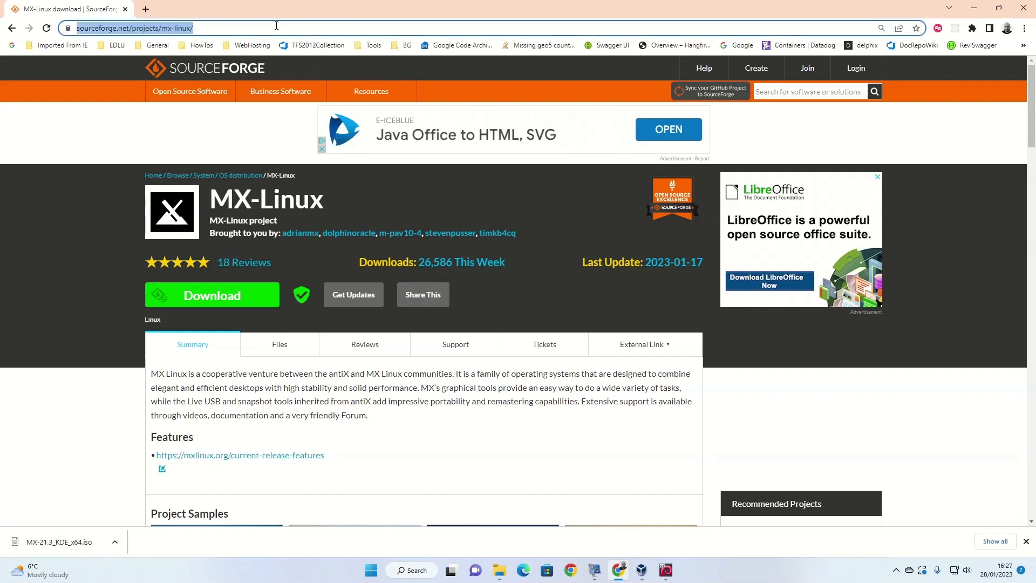
text(www.goo)
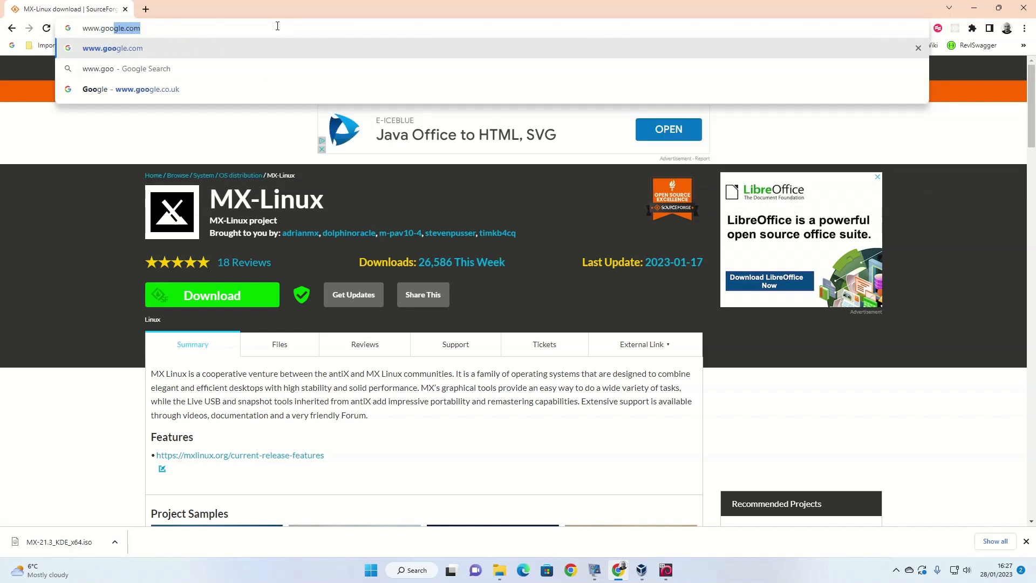
key(Return)
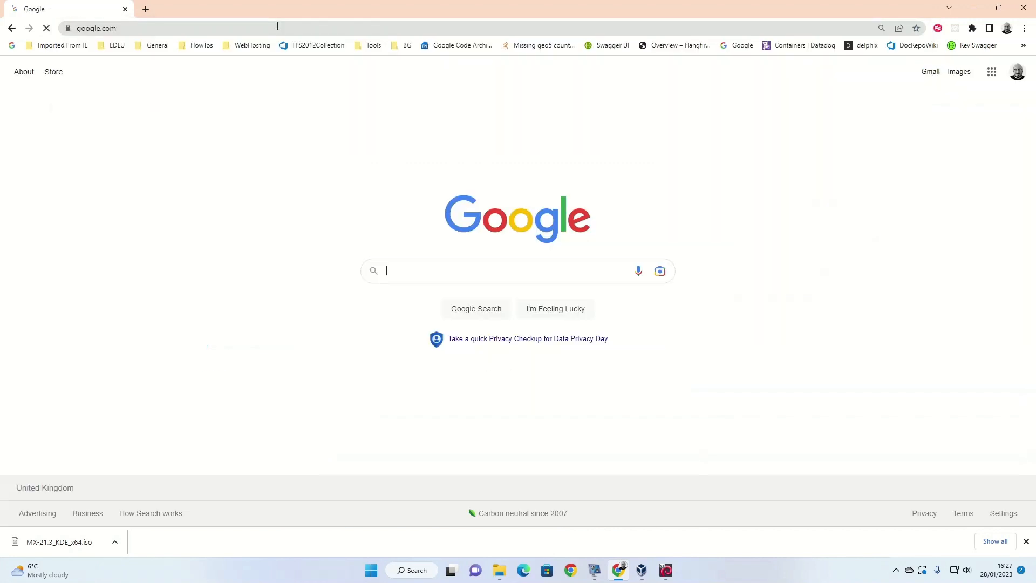
Search Google for "debian virtualbox install extras"
text(debian vir)
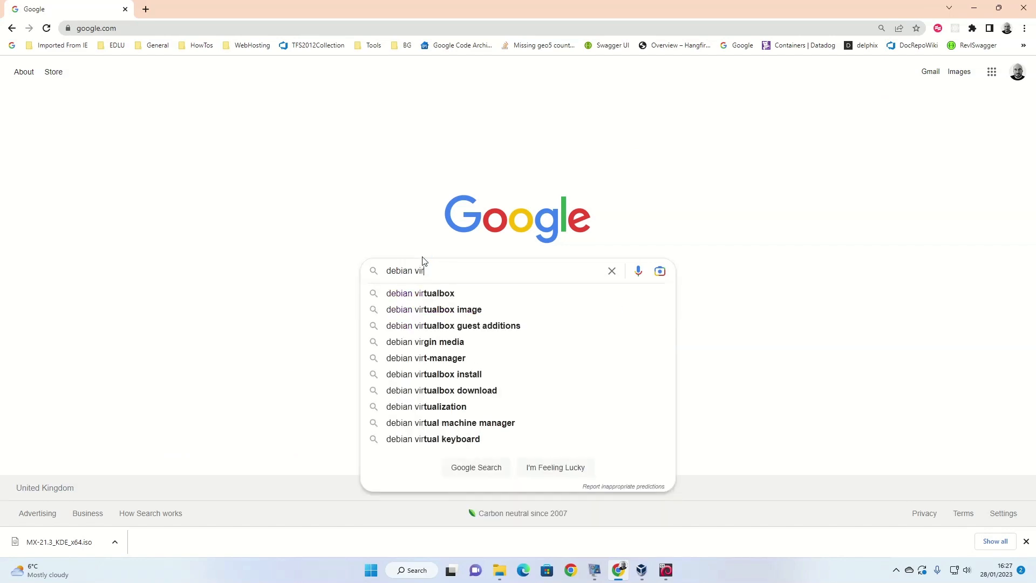
text(tual ins)
key(BackSpace)
key(BackSpace)
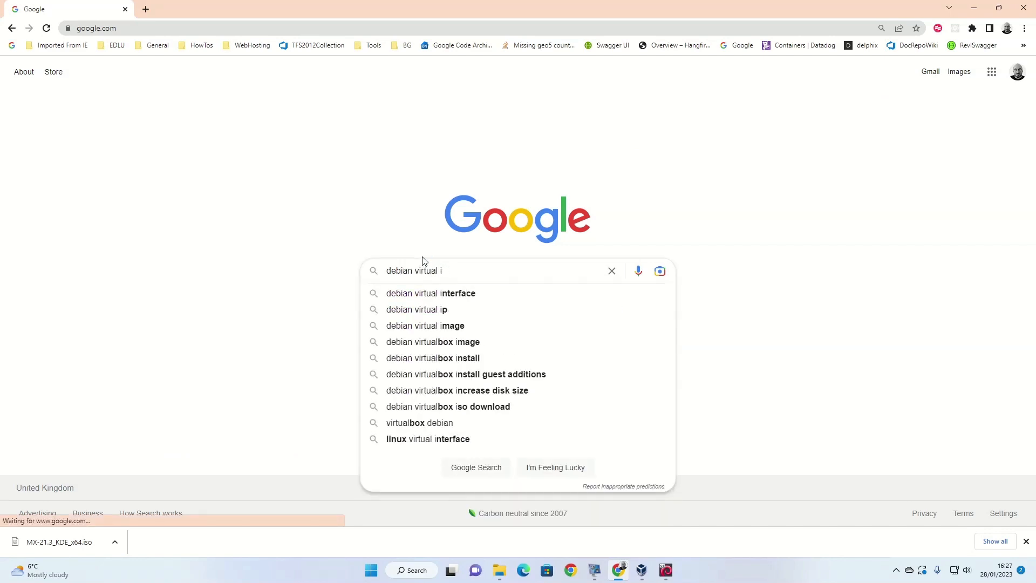
key(BackSpace)
key(BackSpace)
text(box install )
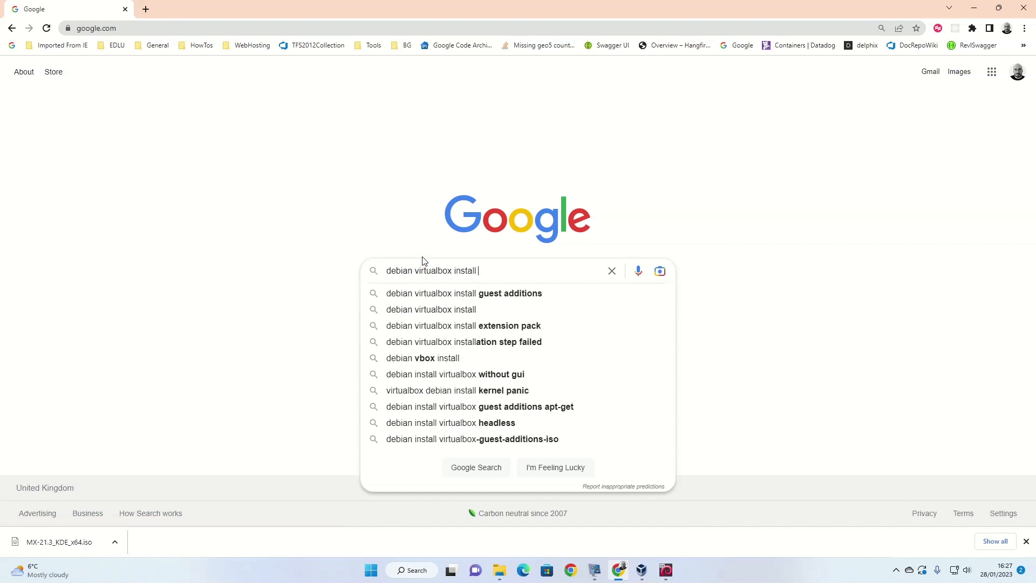
text(extr)
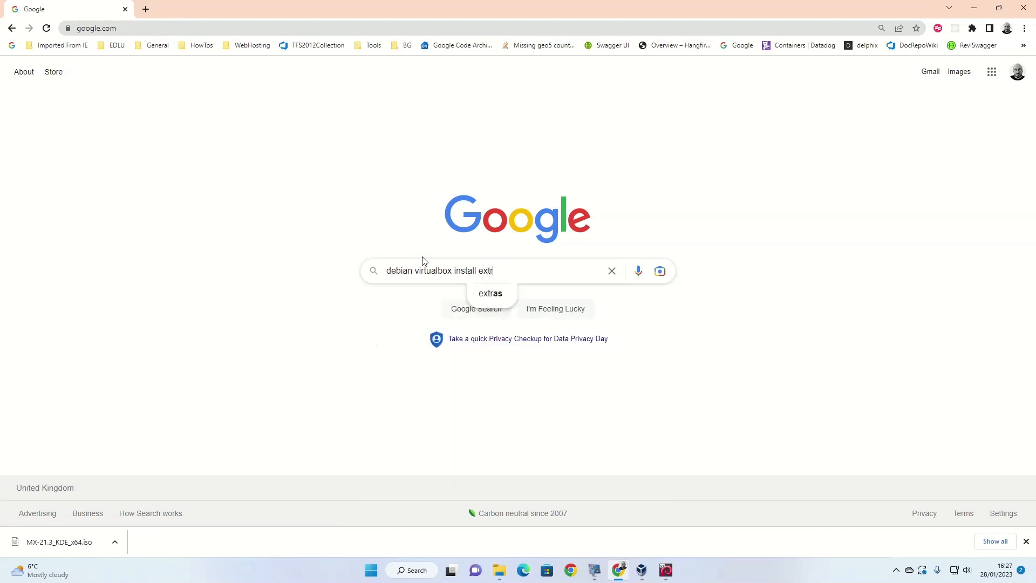
text(as)
key(Return)
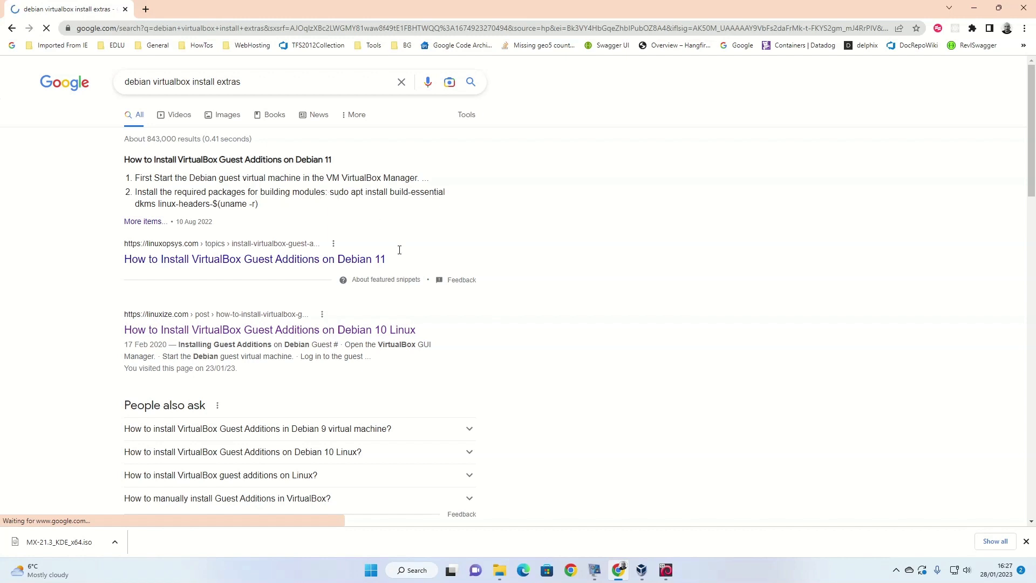
Open the Debian Wiki VirtualBox page from the results and find the Guest Additions instructions for Debian 10 "Buster" and Debian 11 "Bullseye"
scroll(404, 260, down, 6)
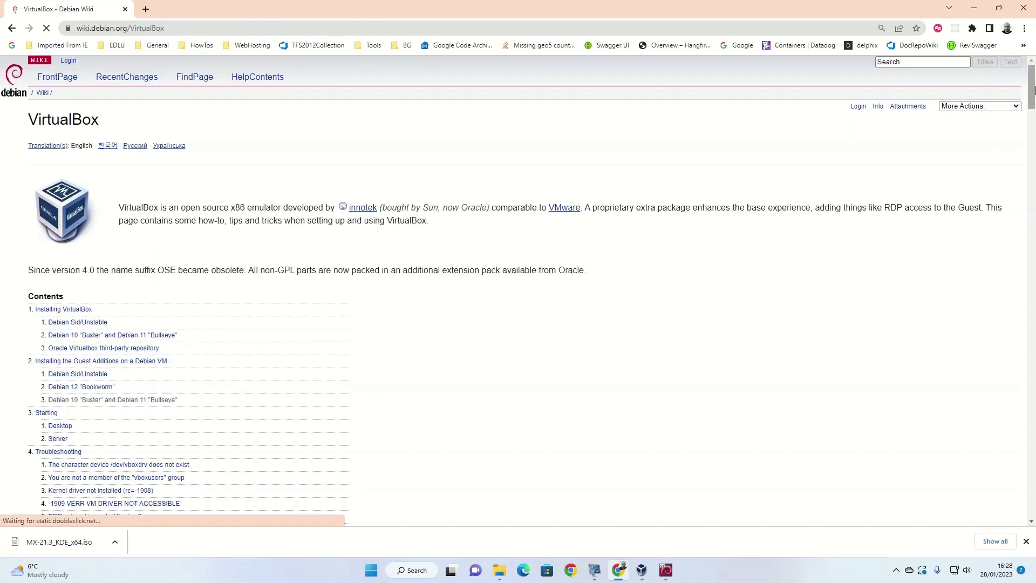
drag(1032, 92, 1033, 127)
drag(1033, 132, 1031, 208)
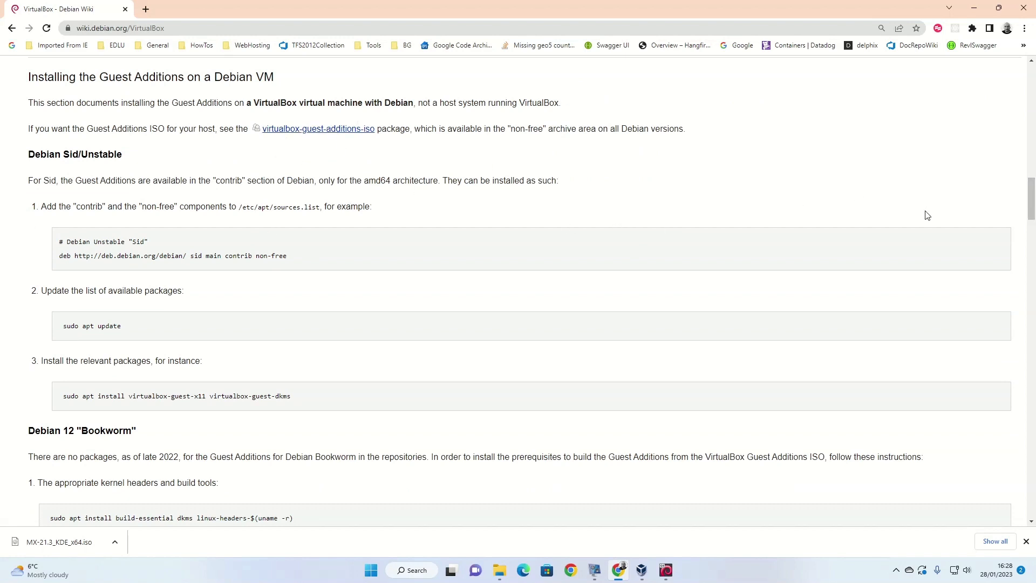
drag(1030, 208, 1033, 255)
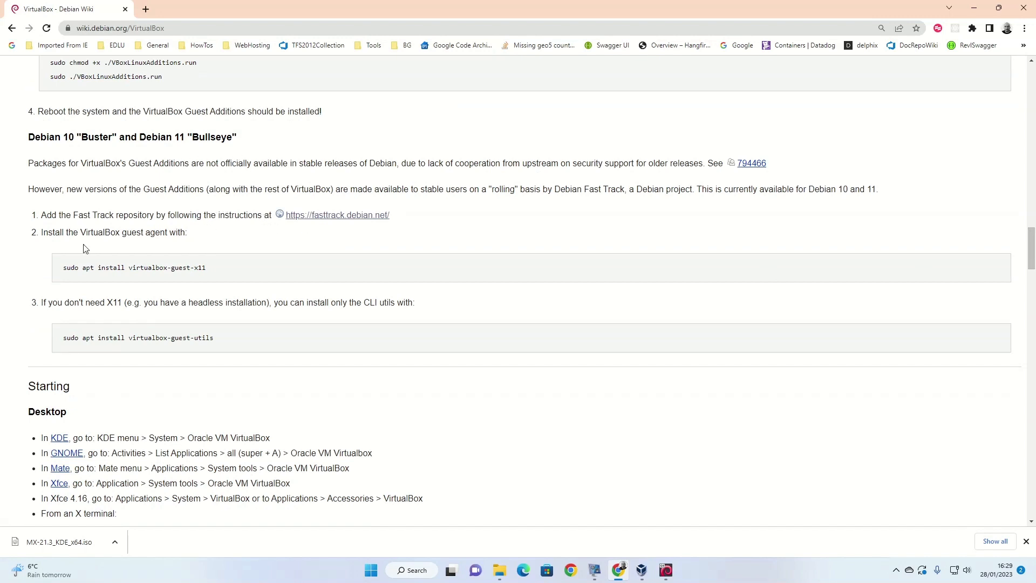
Open the fasttrack.debian.net link in a new browser tab and show the Debian Fast Track page
right_click(331, 220)
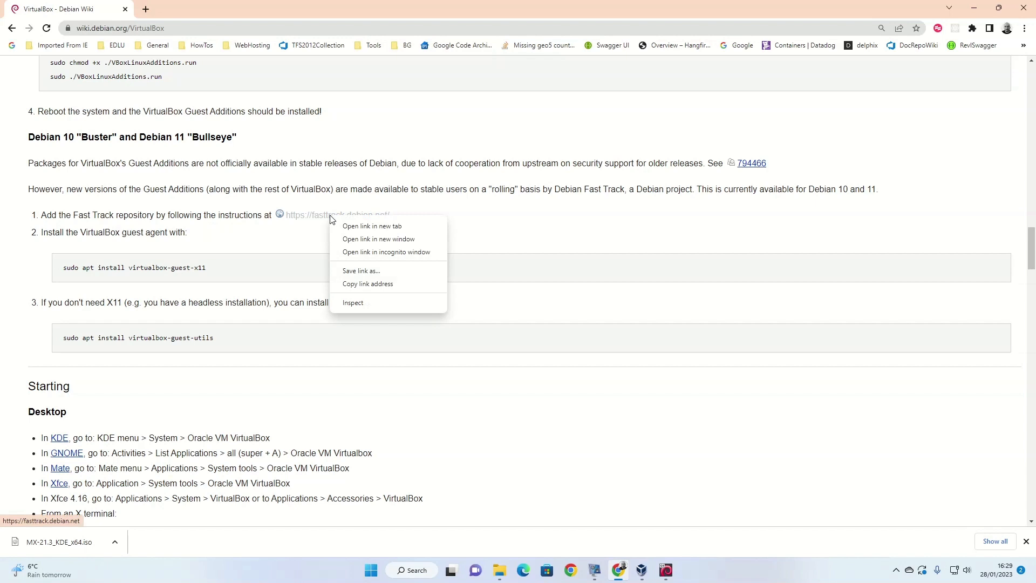
click(378, 224)
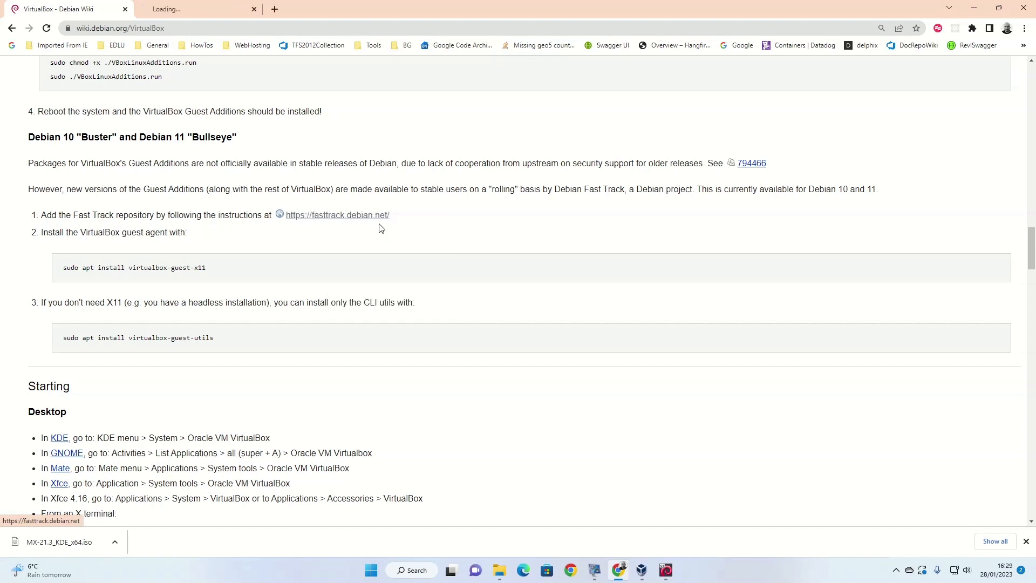
click(198, 14)
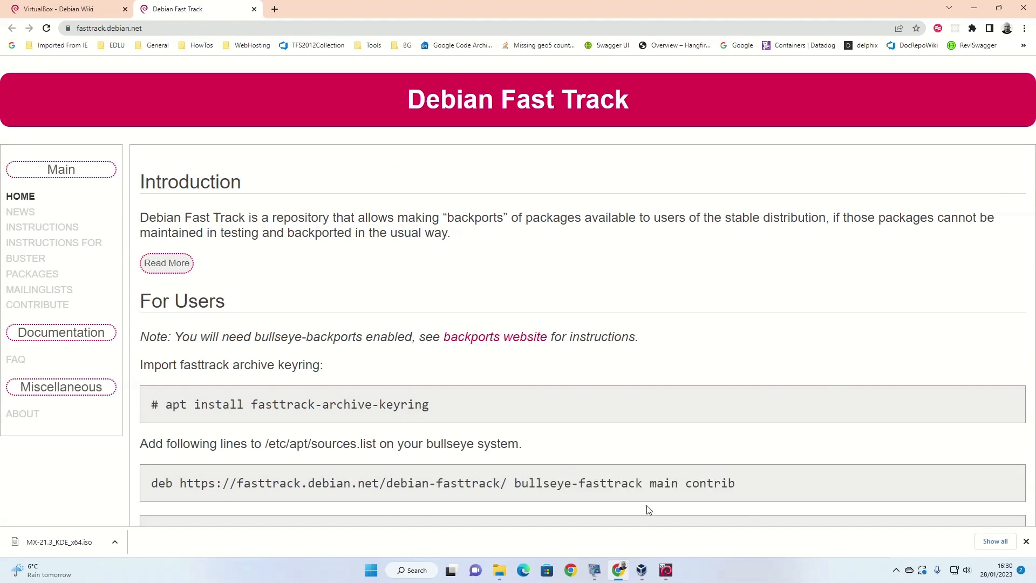
Switch to the MX Linux virtual machine and open a terminal in the Desktop folder
mouse_move(667, 579)
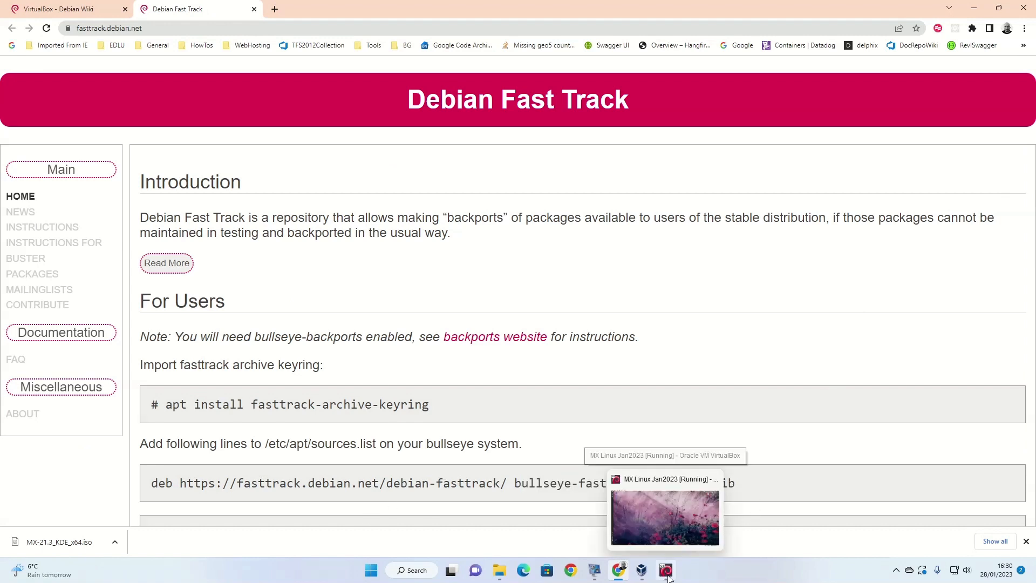
click(666, 510)
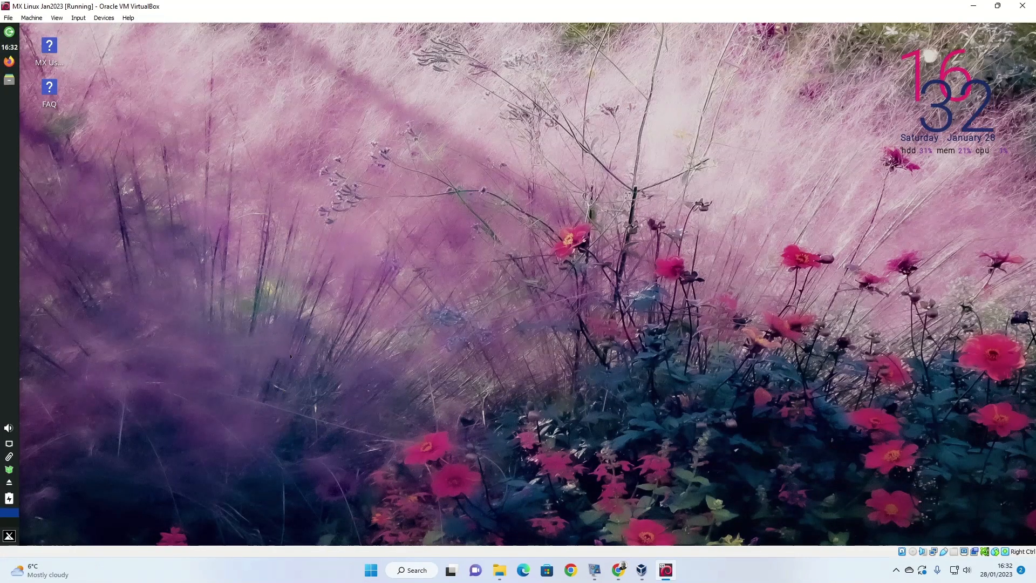
right_click(263, 229)
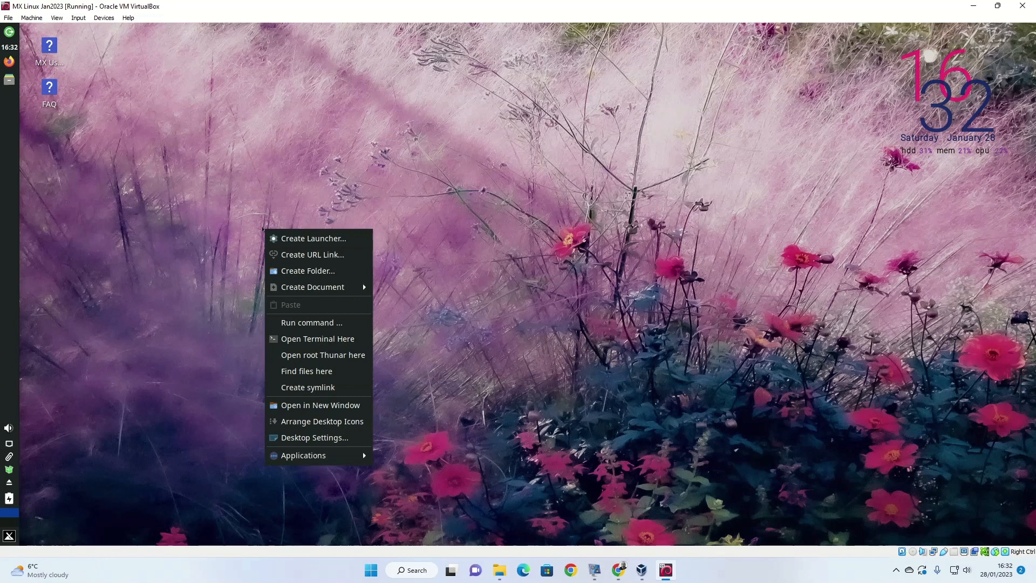
click(335, 342)
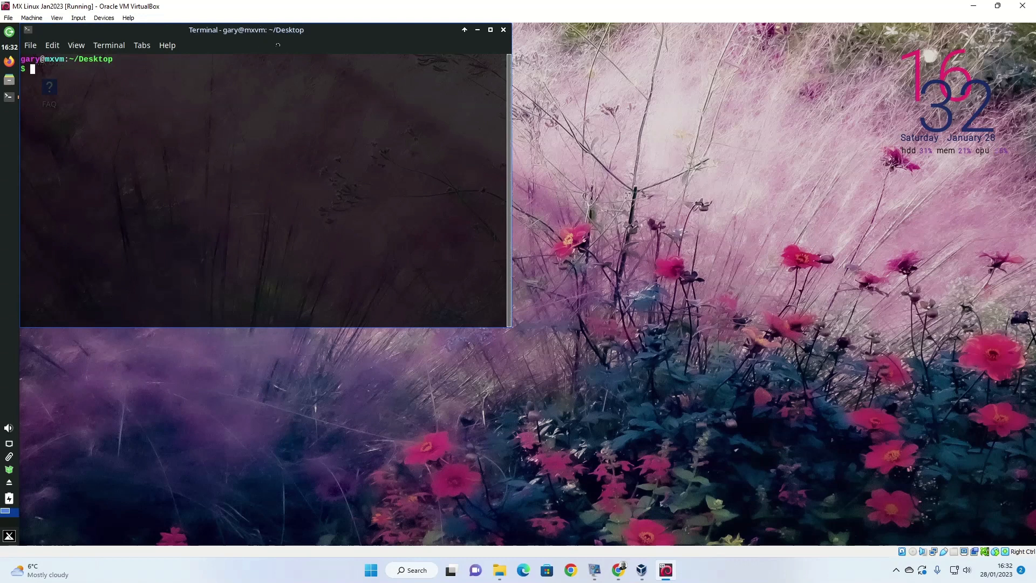
Open /etc/apt/sources.list in nano with sudo, entering the account password, and add an empty line below the comment
text(sudo)
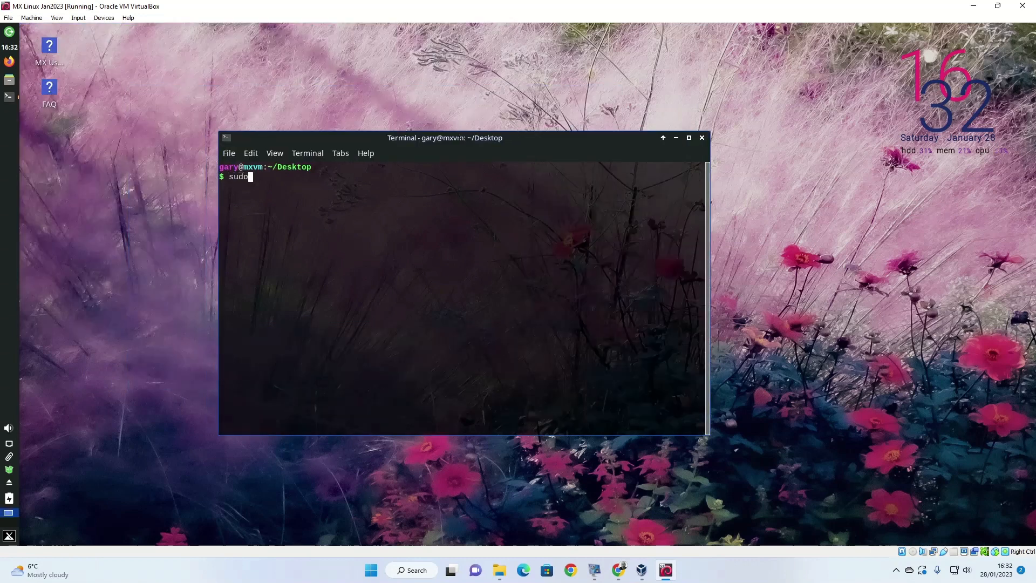
text( nano /etc/apt/sources.list)
key(Return)
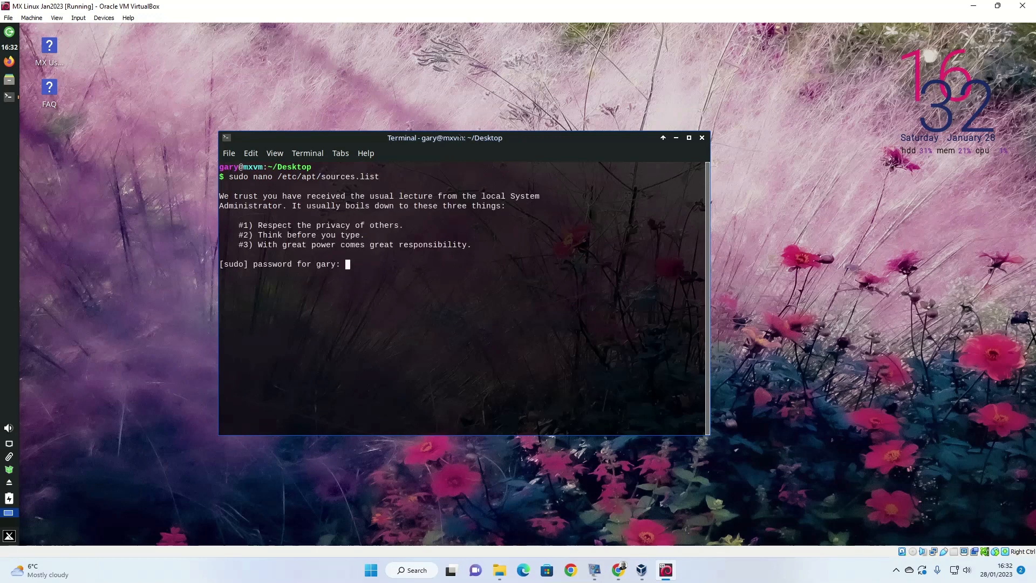
key(Return)
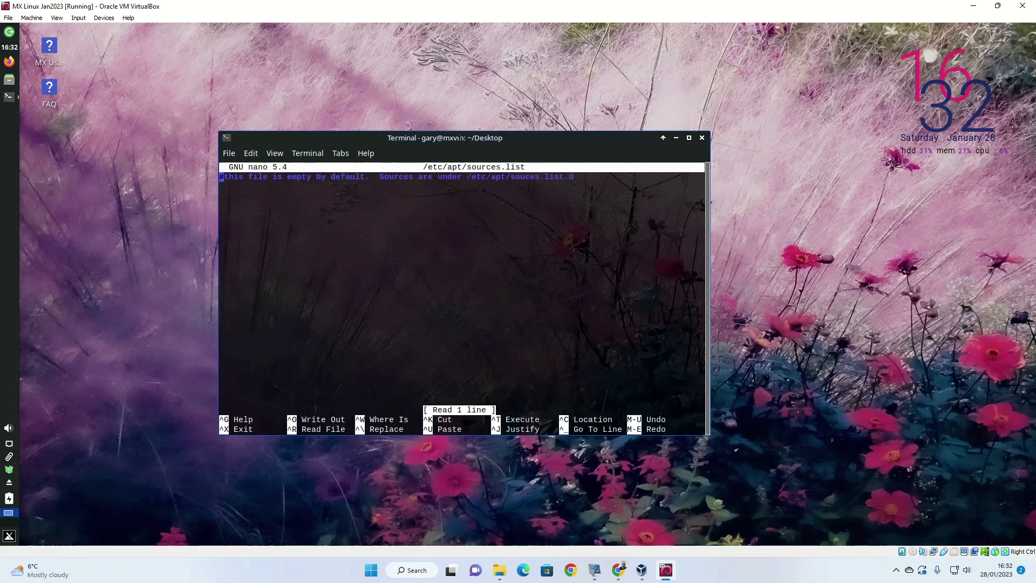
key(End)
key(Return)
Try to copy the bullseye-fasttrack deb line from the Debian Fast Track page in Chrome and paste it into sources.list in the virtual machine
click(618, 570)
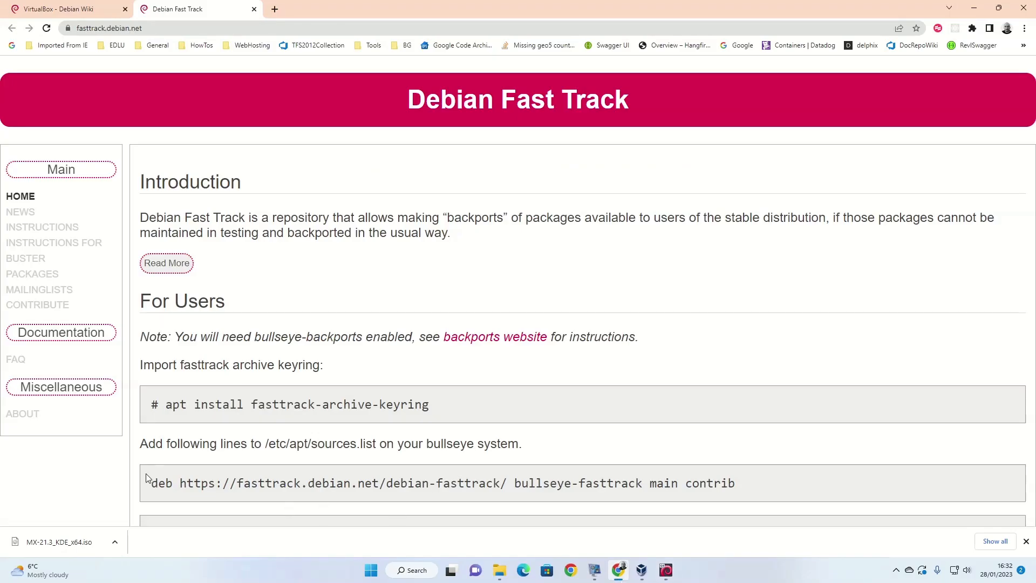
drag(149, 484, 740, 490)
right_click(717, 488)
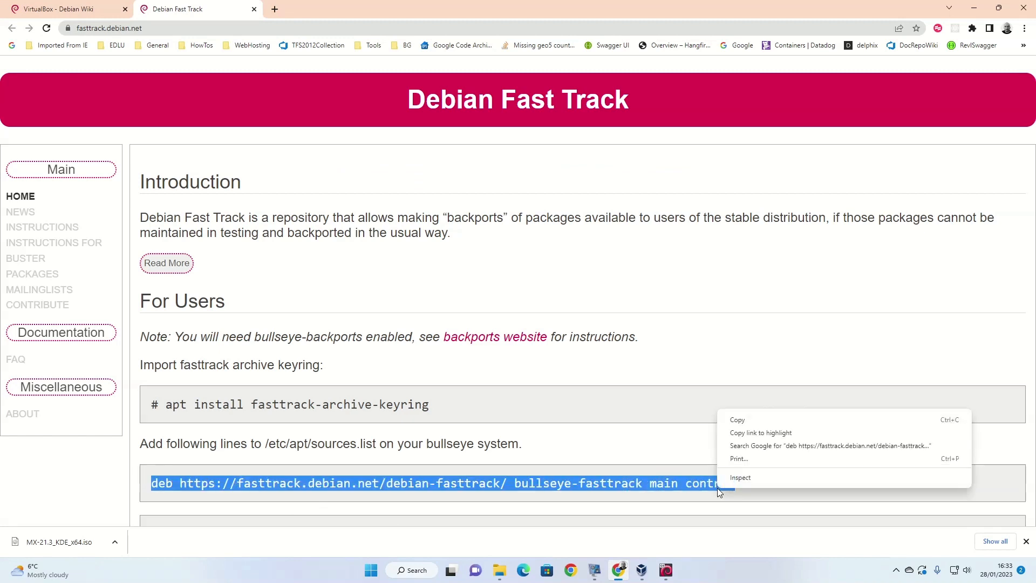
click(763, 420)
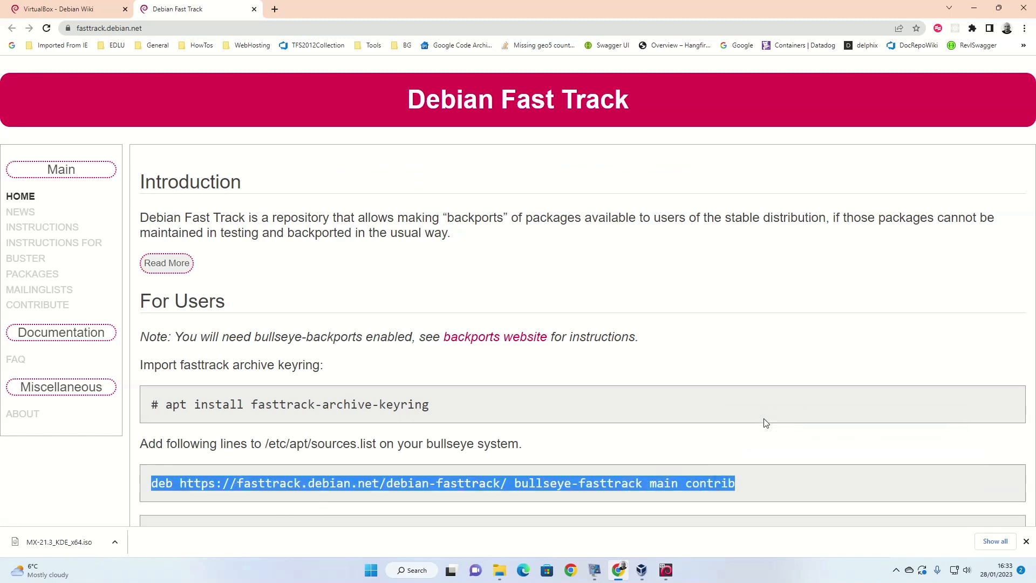
click(667, 573)
right_click(241, 196)
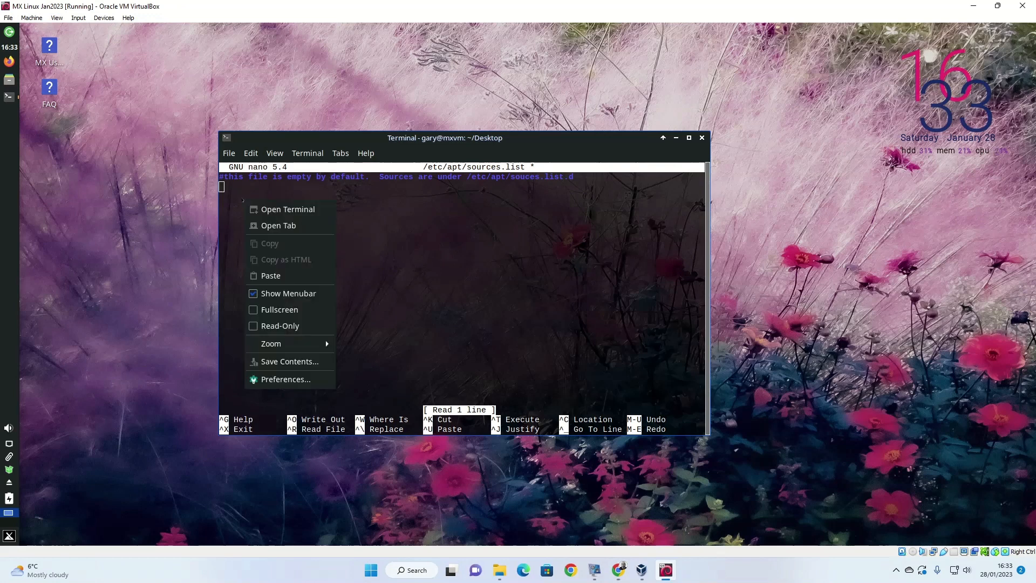
click(277, 270)
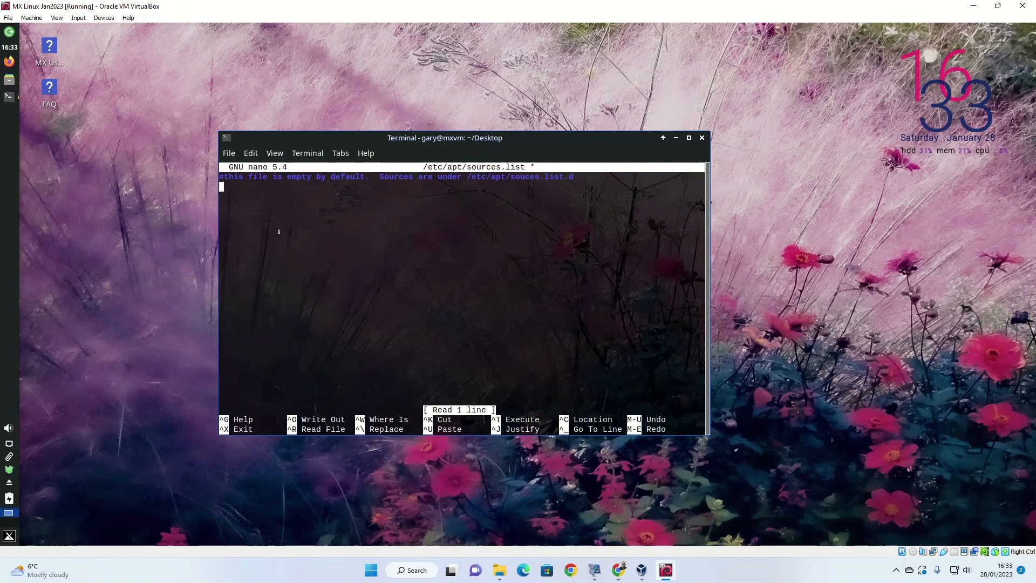
text(ds)
text(b )
text(hty)
key(BackSpace)
text(tps://fast)
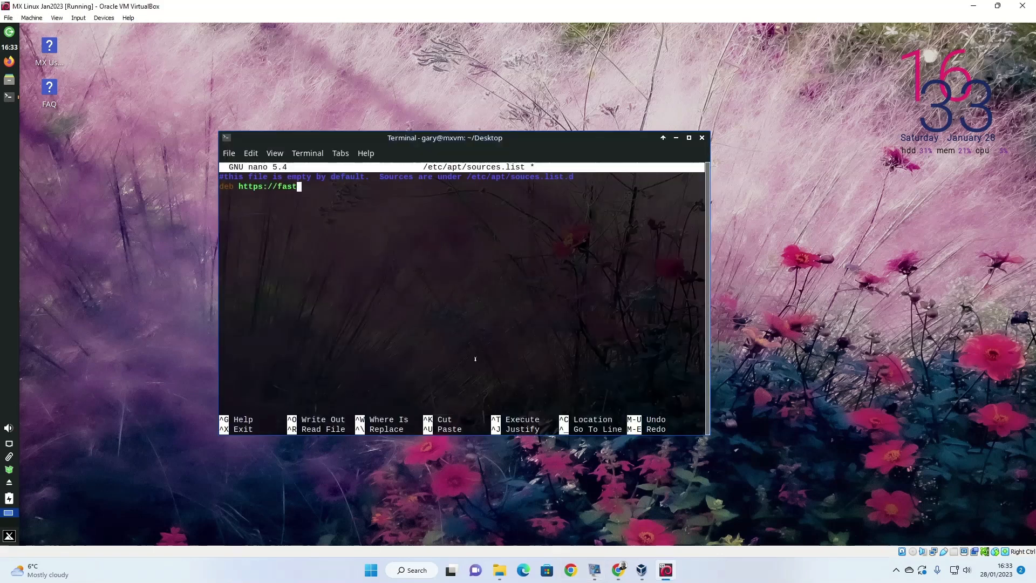
text(track.debian.net/debian-fast)
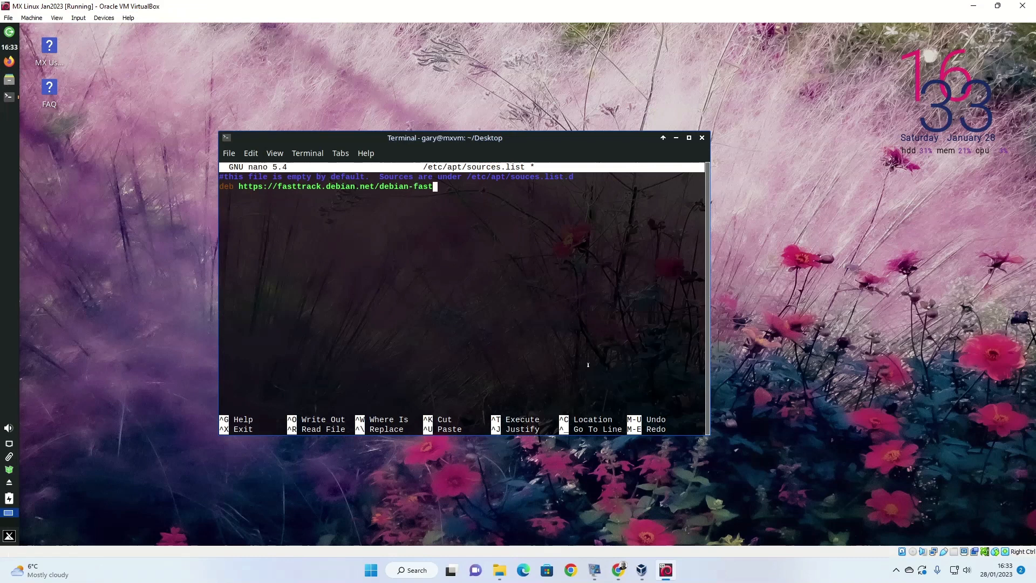
text(track/ )
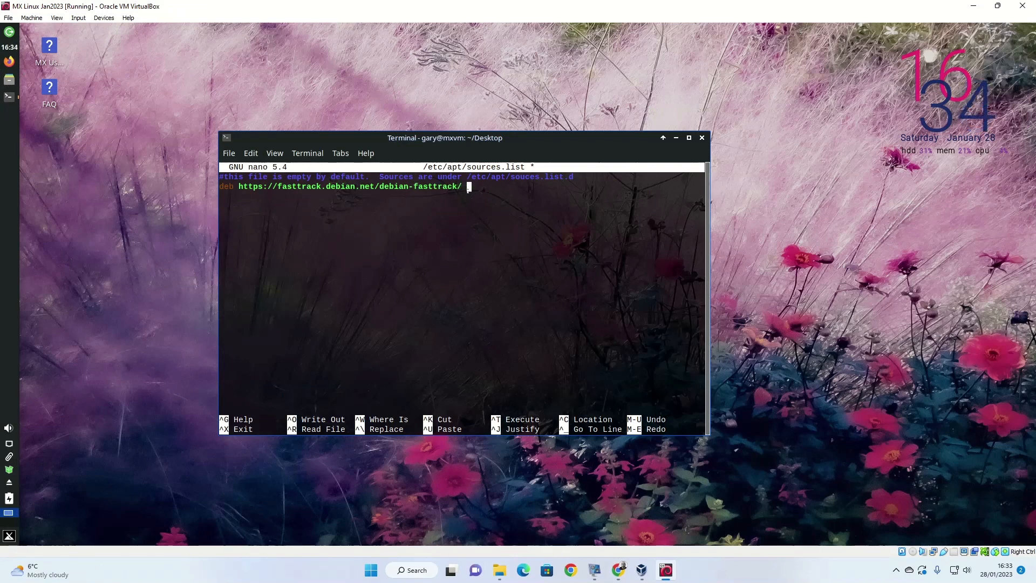
text(bull)
text(e)
text(eye-fasttrac)
text(k )
text(maio)
key(BackSpace)
text(n cpon)
key(BackSpace)
key(BackSpace)
key(BackSpace)
text(ontrib)
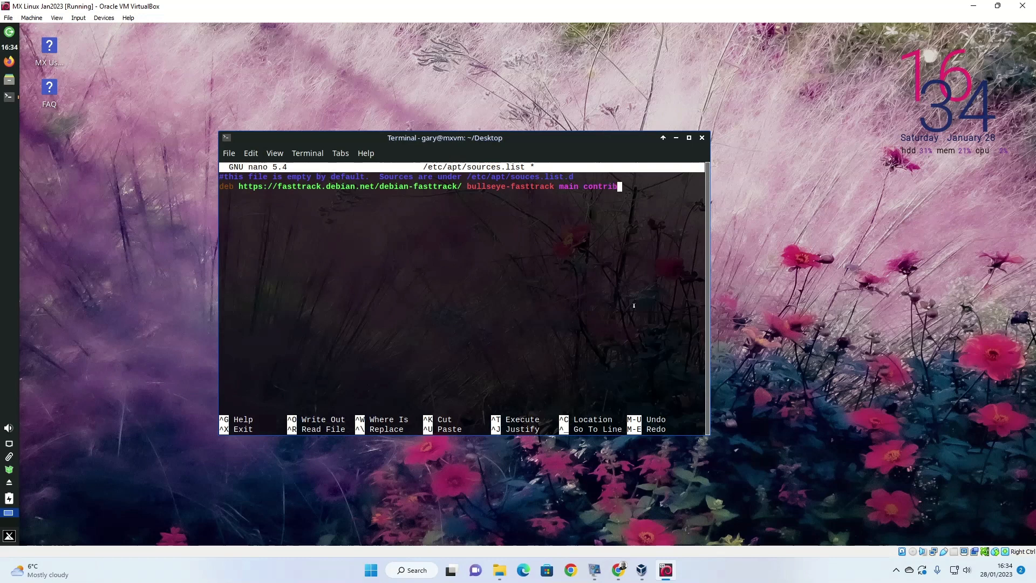
key(ctrl+o)
key(Return)
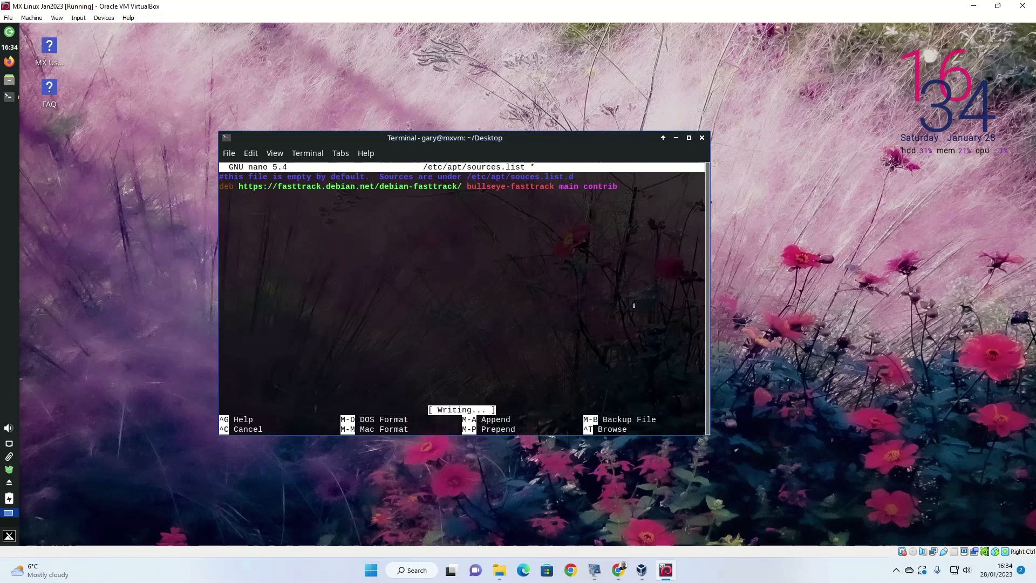
Exit nano and refresh the package lists with "sudo apt update"
key(ctrl+x)
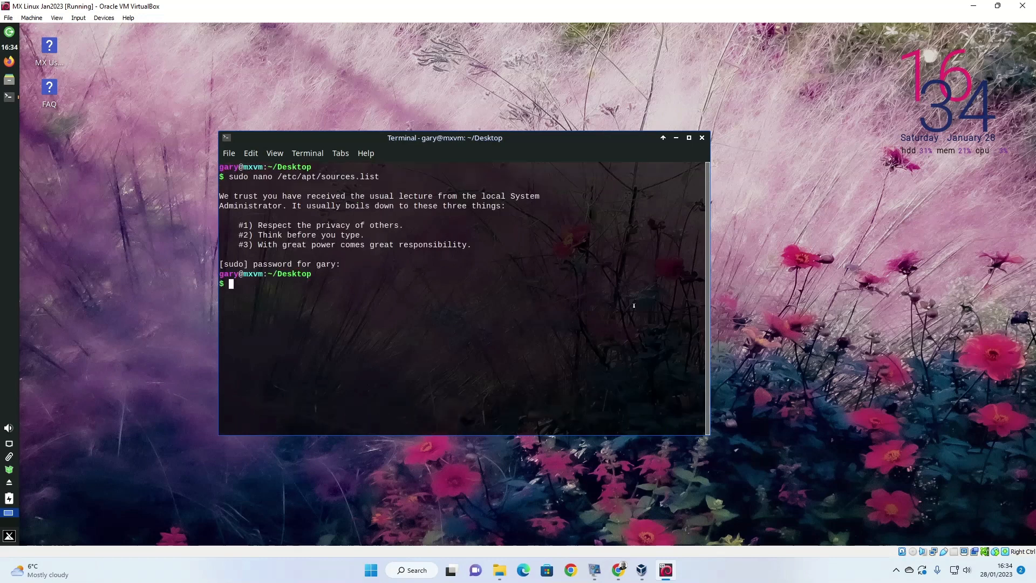
text(sudo apt update)
key(Return)
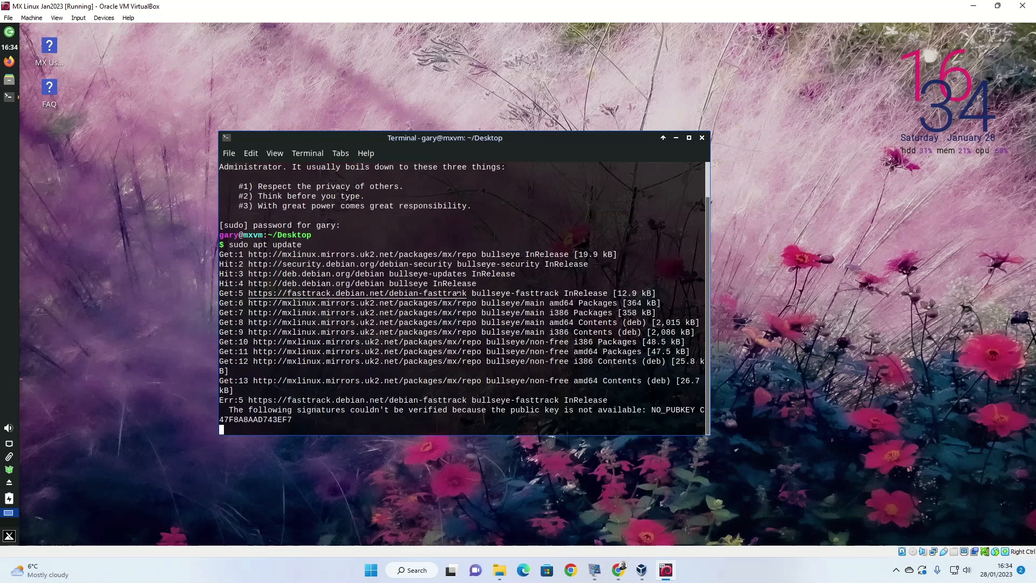
Interrupt the running package update and clear the terminal
key(ctrl+c)
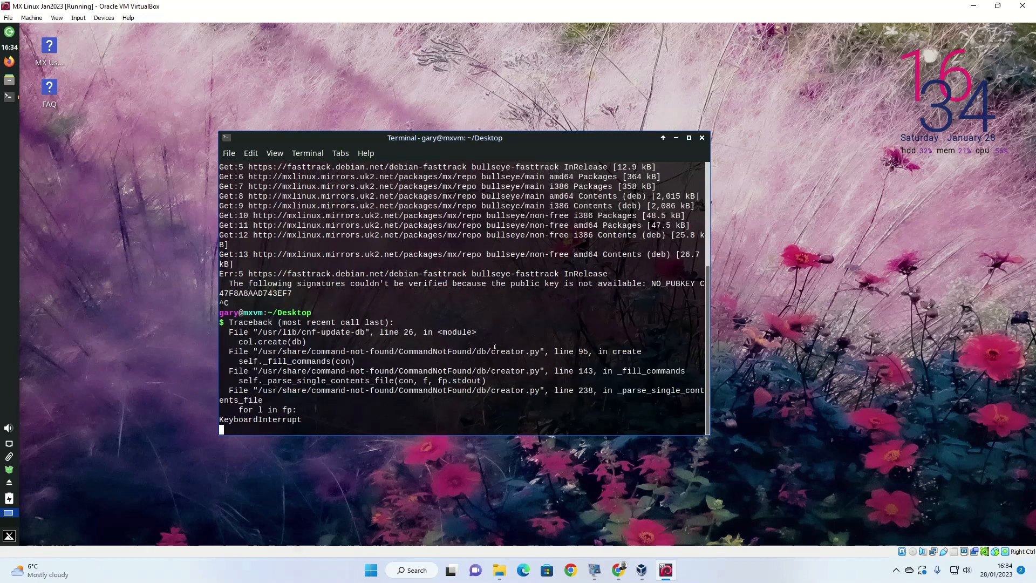
key(ctrl+c)
text(clea)
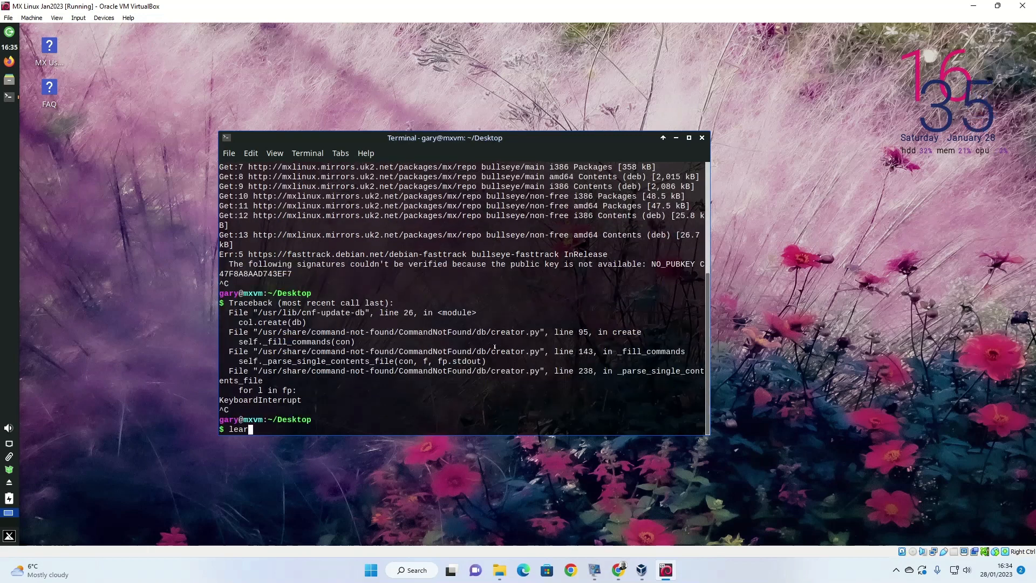
text(r)
key(Return)
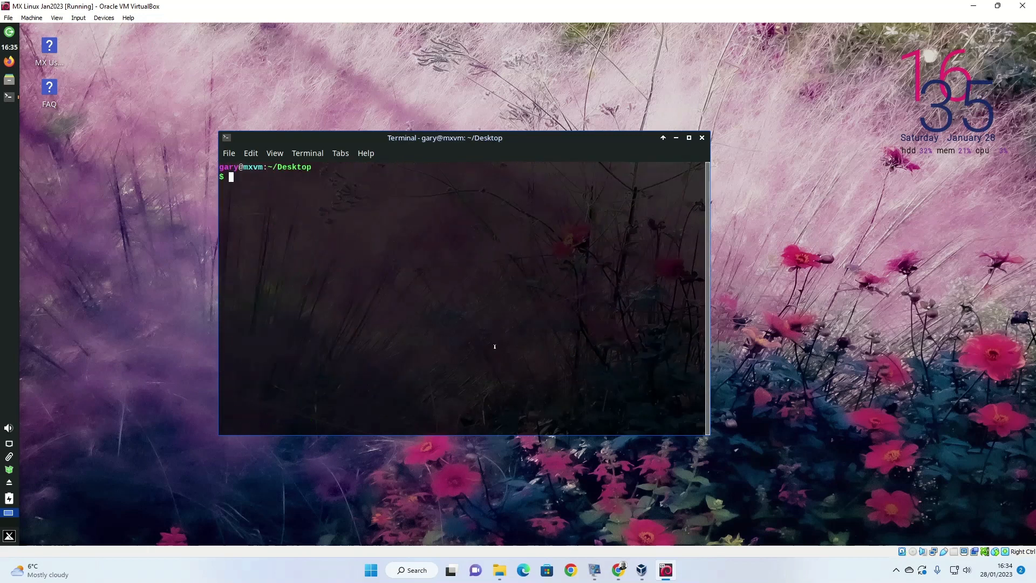
Reopen /etc/apt/sources.list in nano with sudo to check it, close it and clear the terminal
text(sudo nano /etc/apt/sources.list)
key(Return)
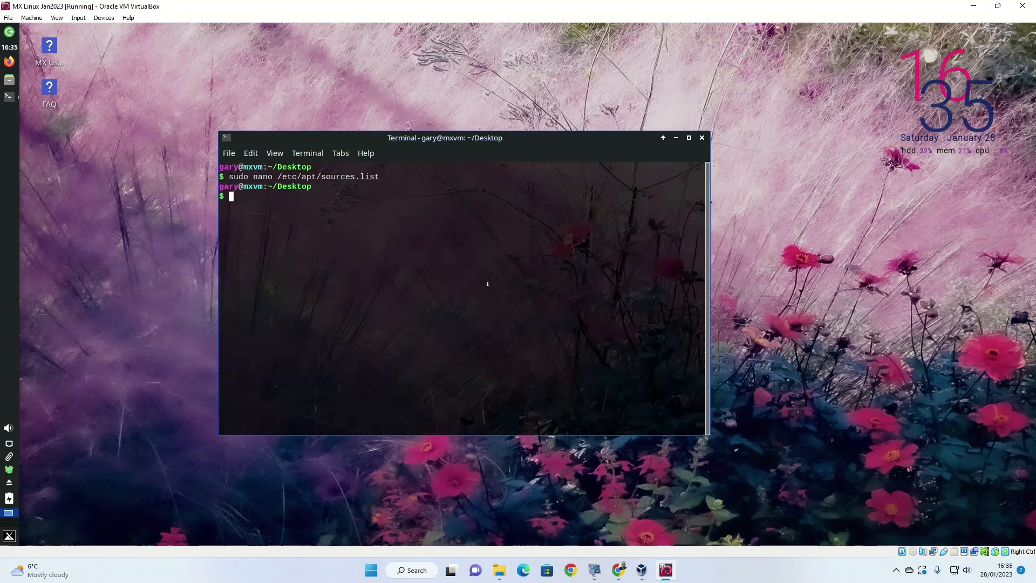
text(clear)
key(Return)
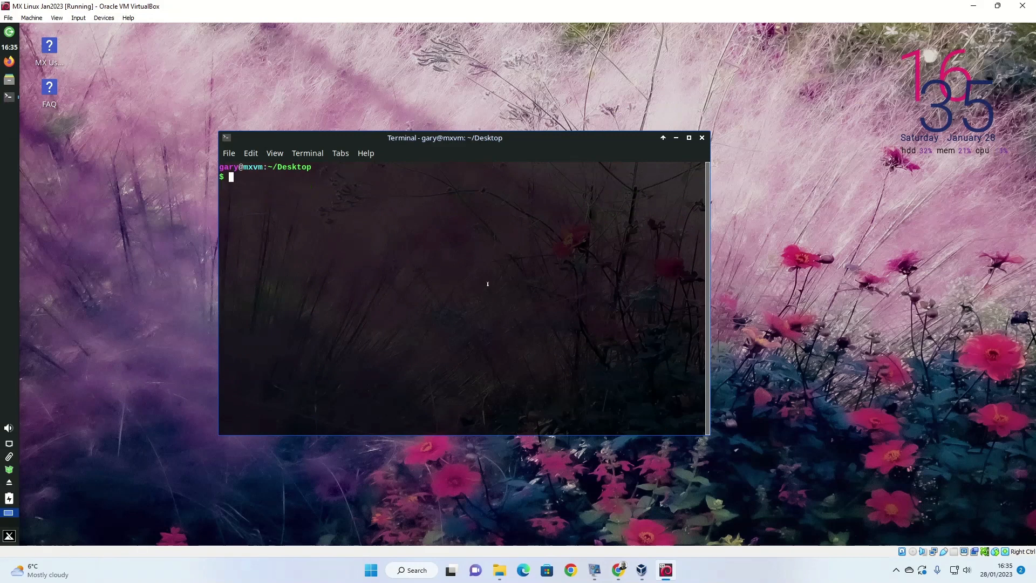
Switch to the Debian Fast Track page in Chrome and copy the command "apt install fasttrack-archive-keyring"
click(618, 570)
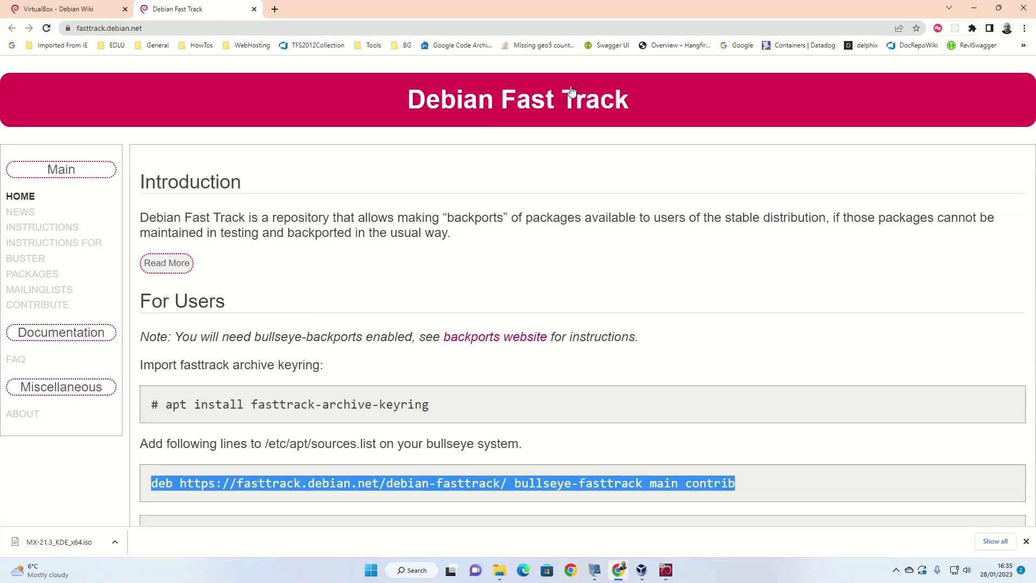
drag(167, 406, 431, 407)
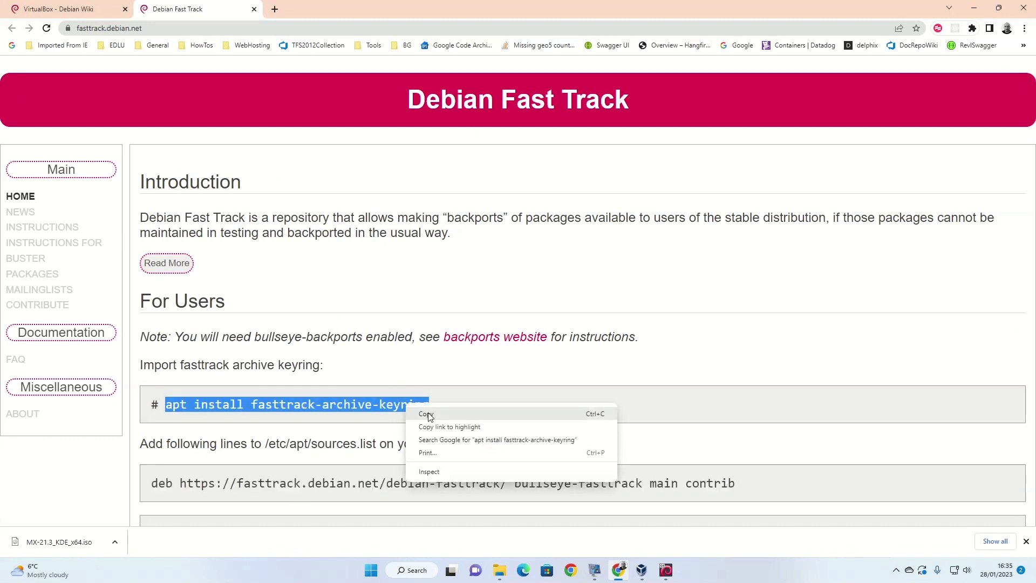
click(429, 412)
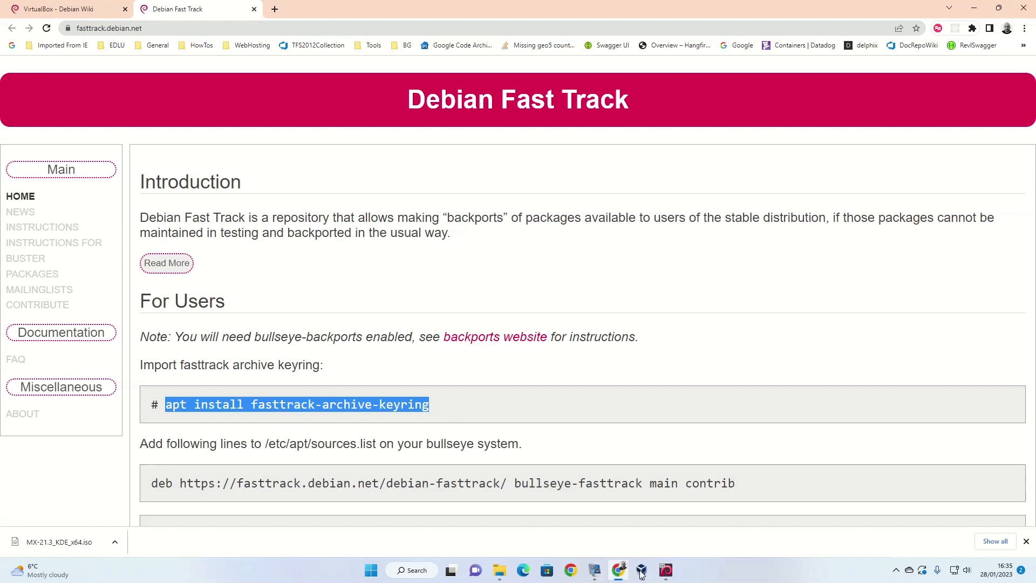
Return to the MX Linux virtual machine and run "sudo apt install fasttrack-archive-keyring" in the terminal
click(666, 570)
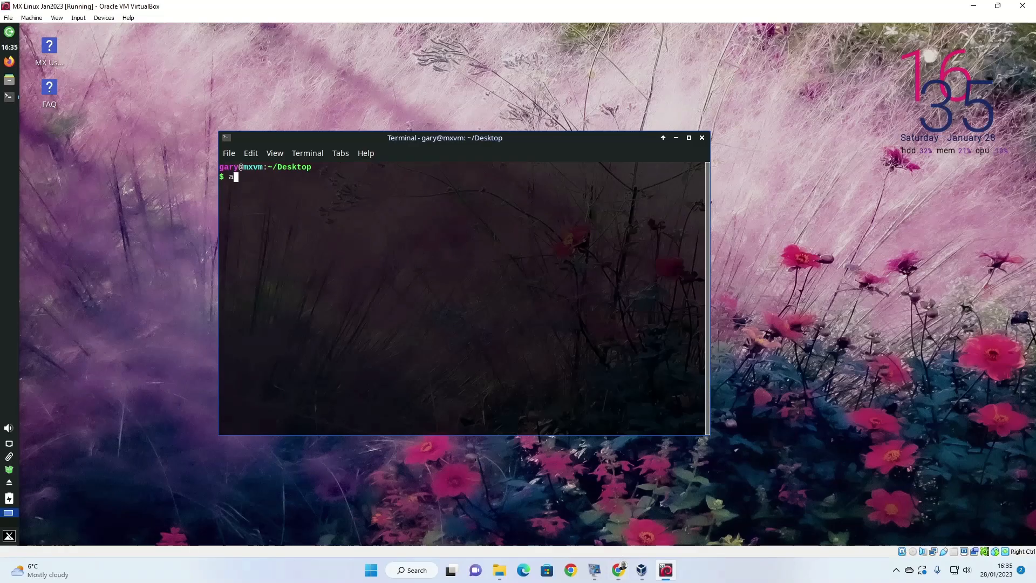
text(sudo apt install fasttrack-)
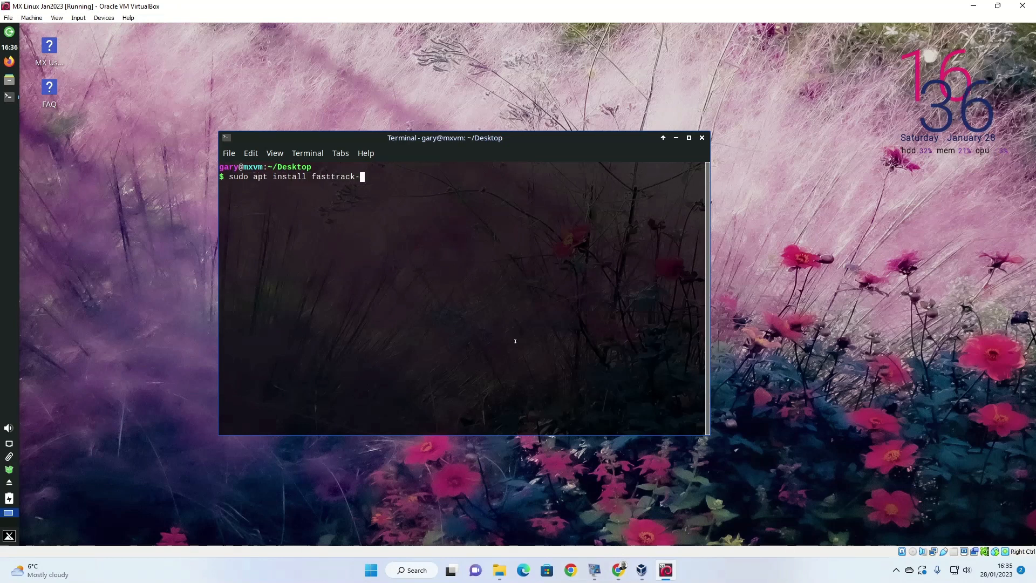
text(archive-keyring)
key(Return)
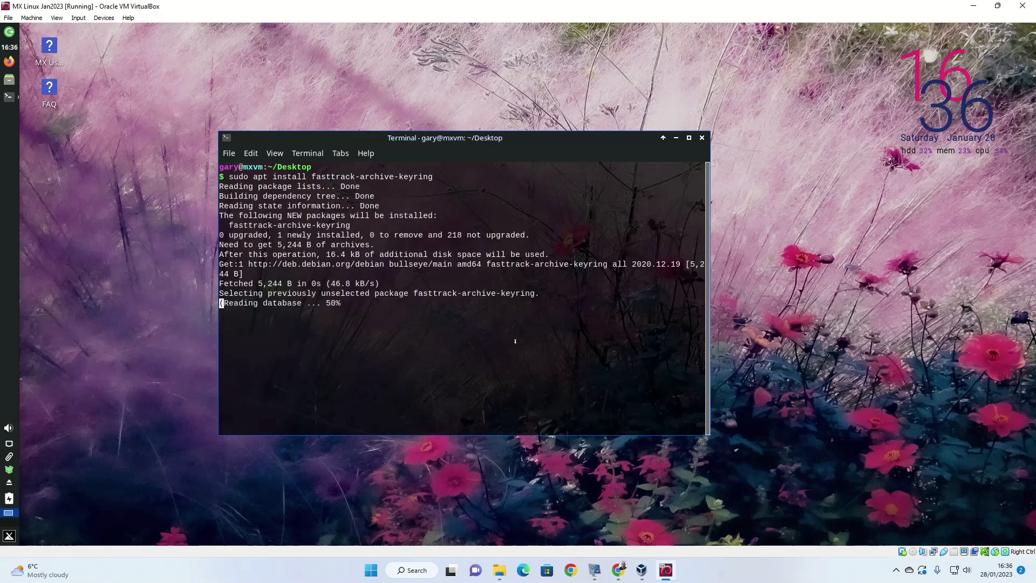
Recall "sudo apt update" from the command history and run it again with the Fast Track keyring installed
key(Up)
key(Up)
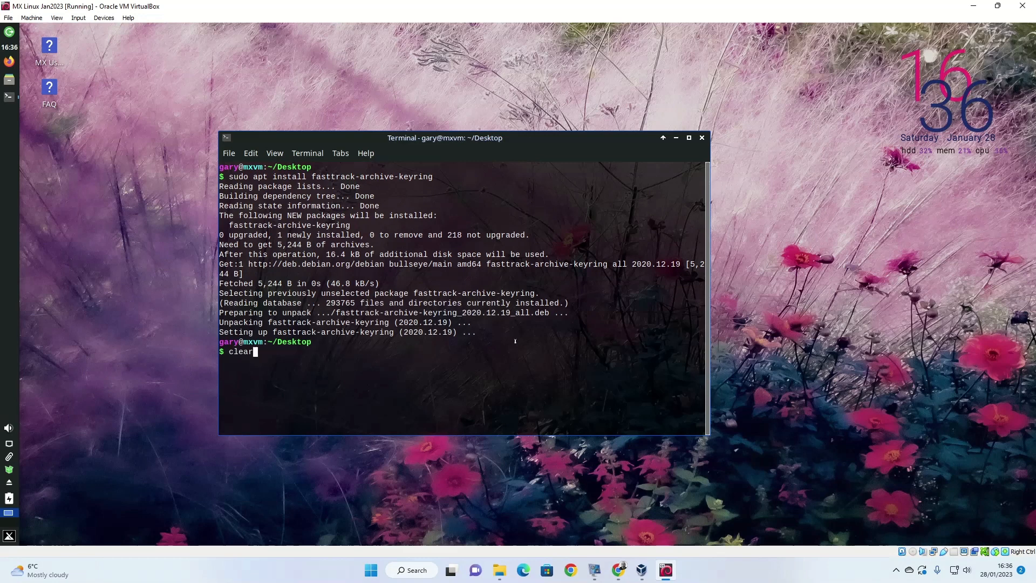
key(Up)
key(Up)
key(Up)
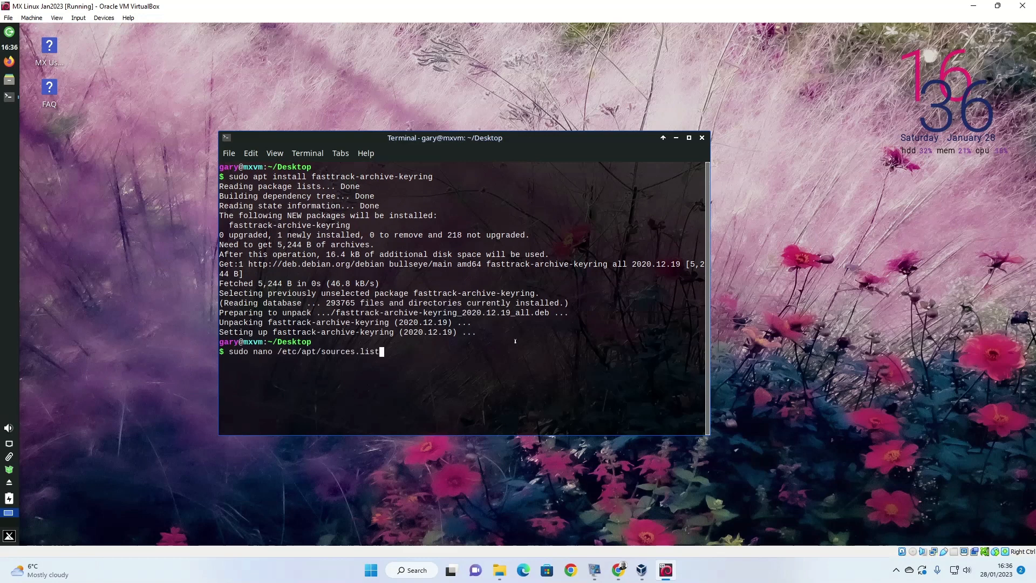
key(Return)
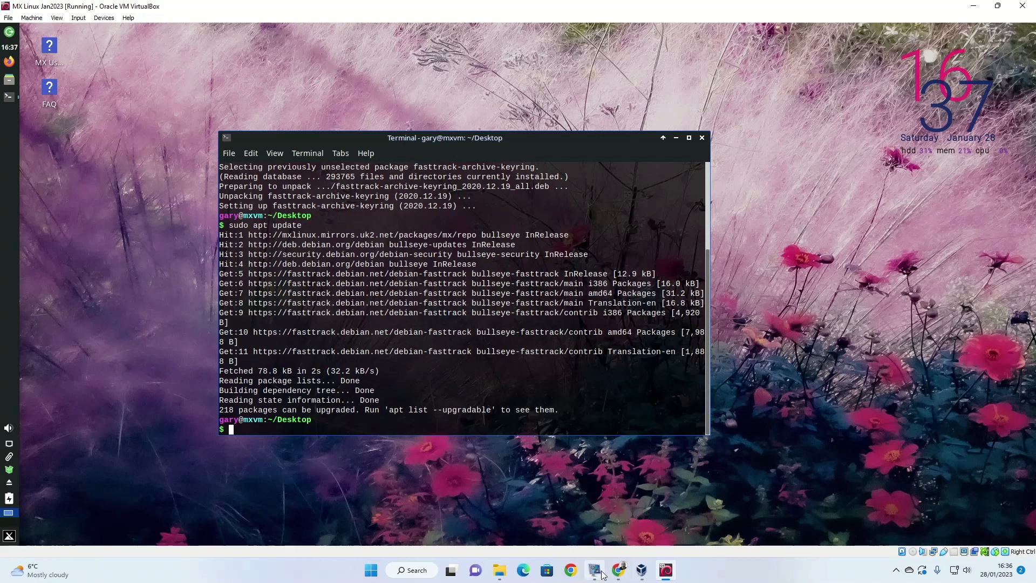
Review the remaining bullseye repository instructions on the Debian Fast Track page in Chrome and close that page
click(618, 570)
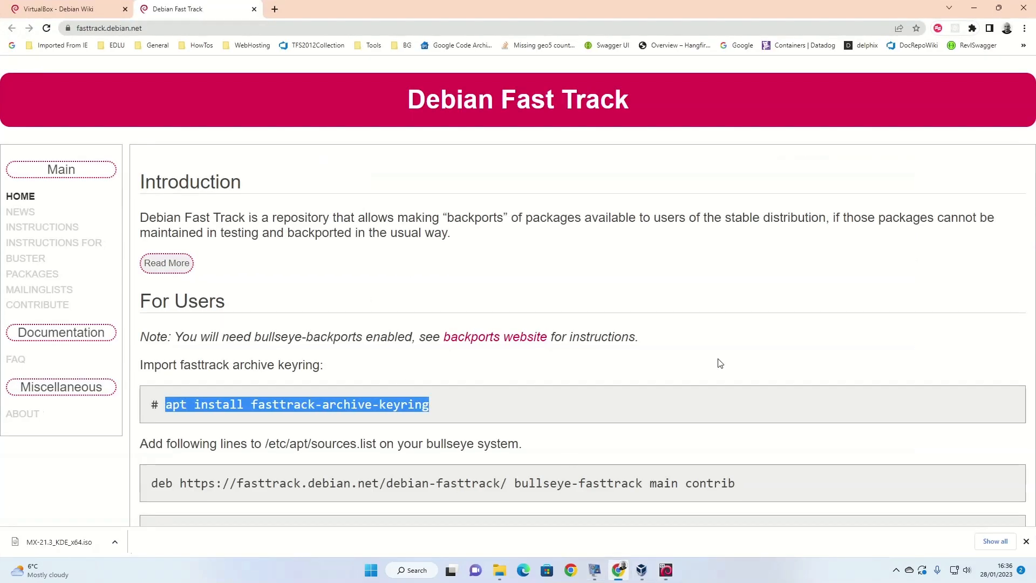
scroll(940, 236, down, 3)
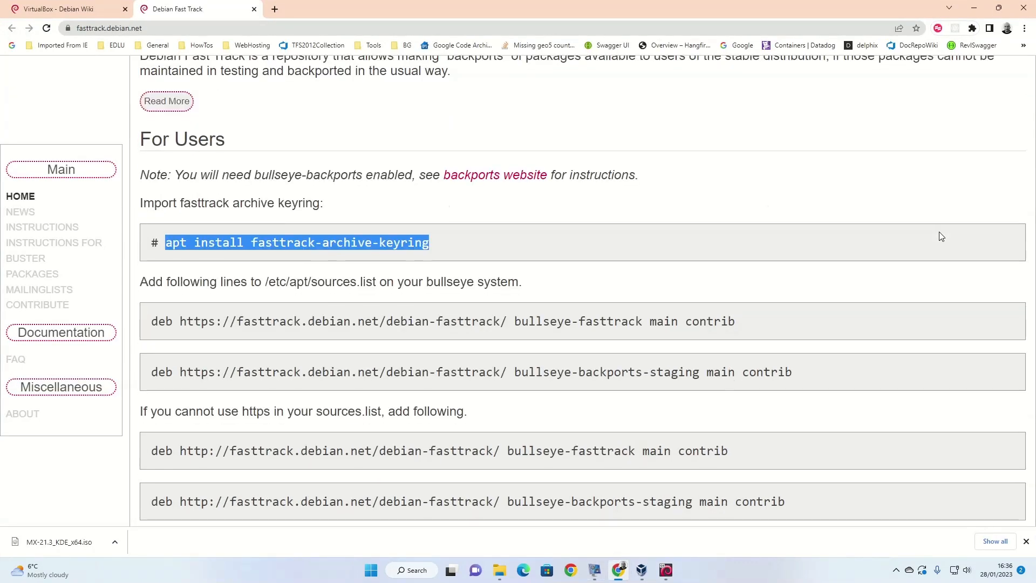
scroll(940, 238, down, 1)
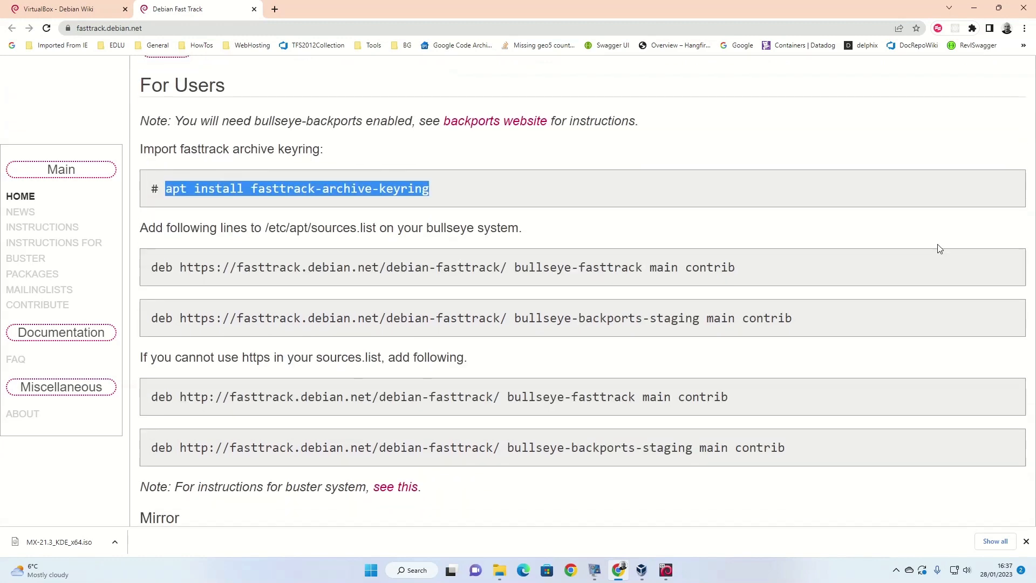
scroll(937, 245, down, 2)
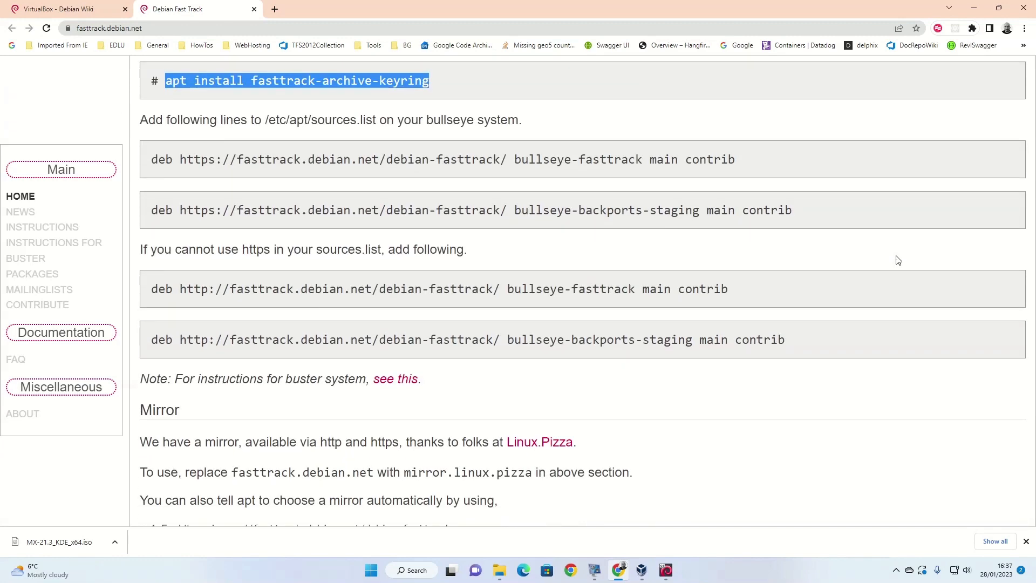
click(254, 9)
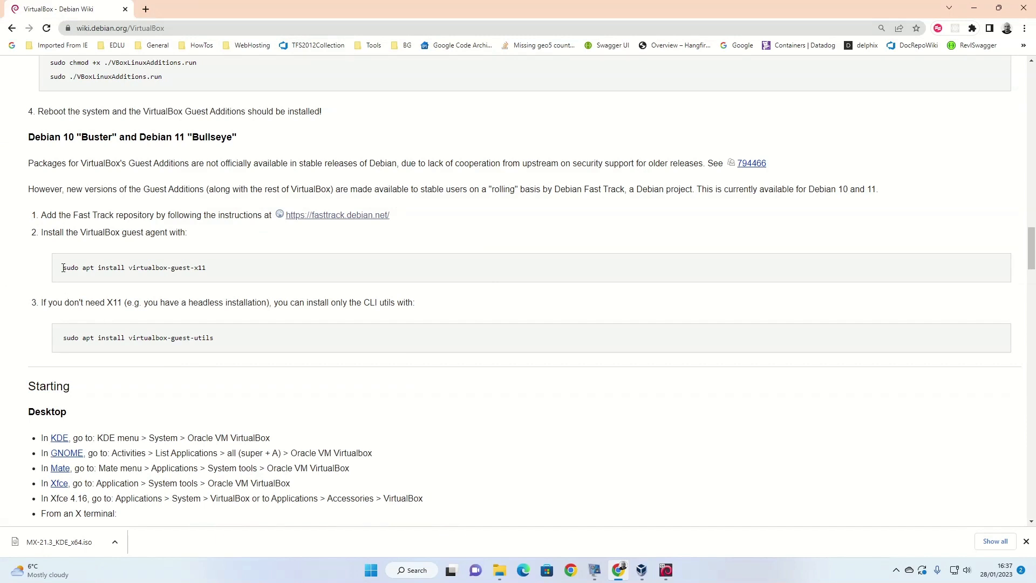
Take the guest agent command from the Debian wiki, run "sudo apt install virtualbox-guest-x11" in the virtual machine and close the terminal
triple_click(79, 269)
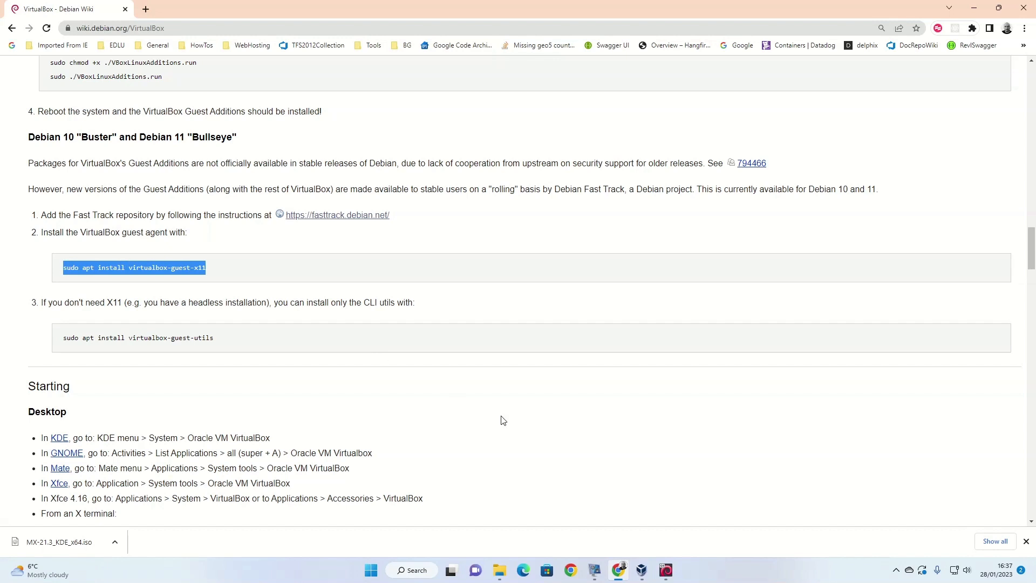
click(510, 427)
click(664, 569)
text(sudo apot)
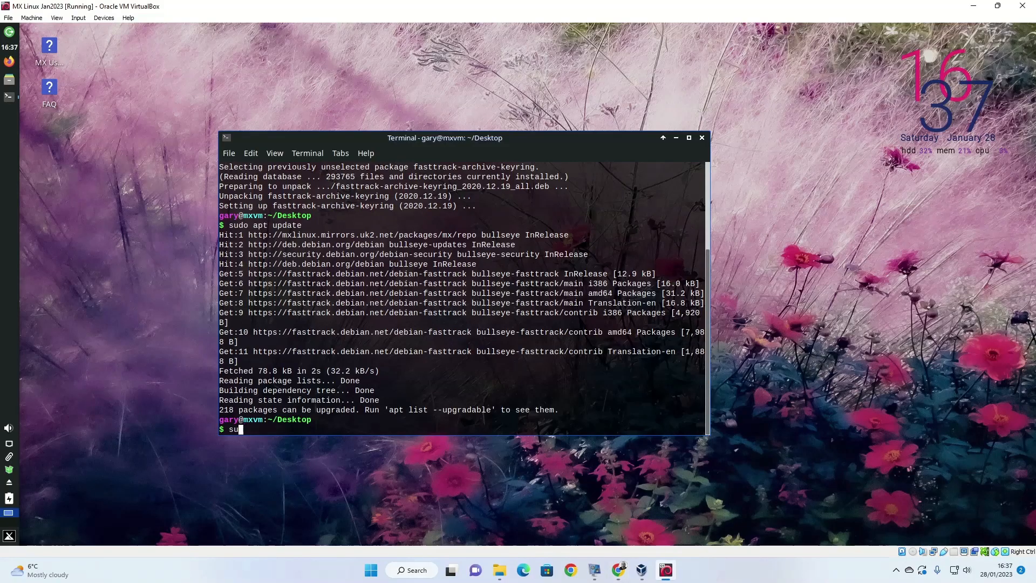
key(BackSpace)
key(BackSpace)
text(t install)
text(virtualbox-gue)
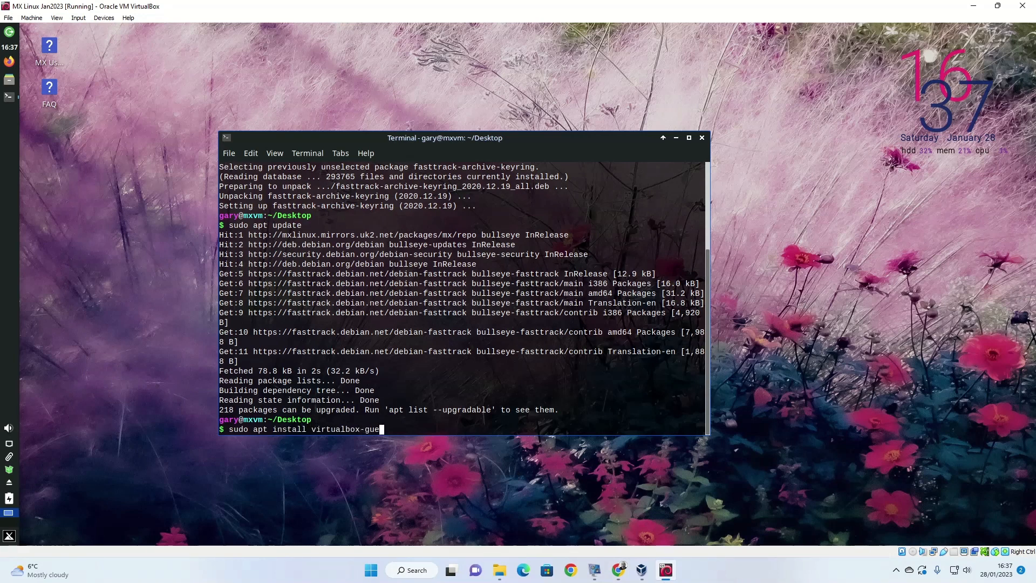
text(st-x11)
key(Return)
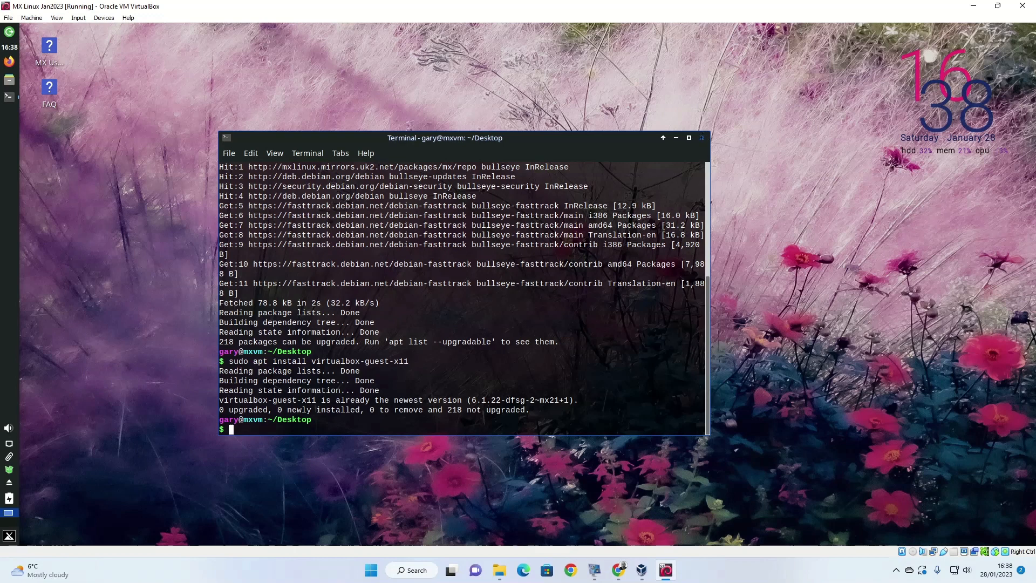
click(702, 137)
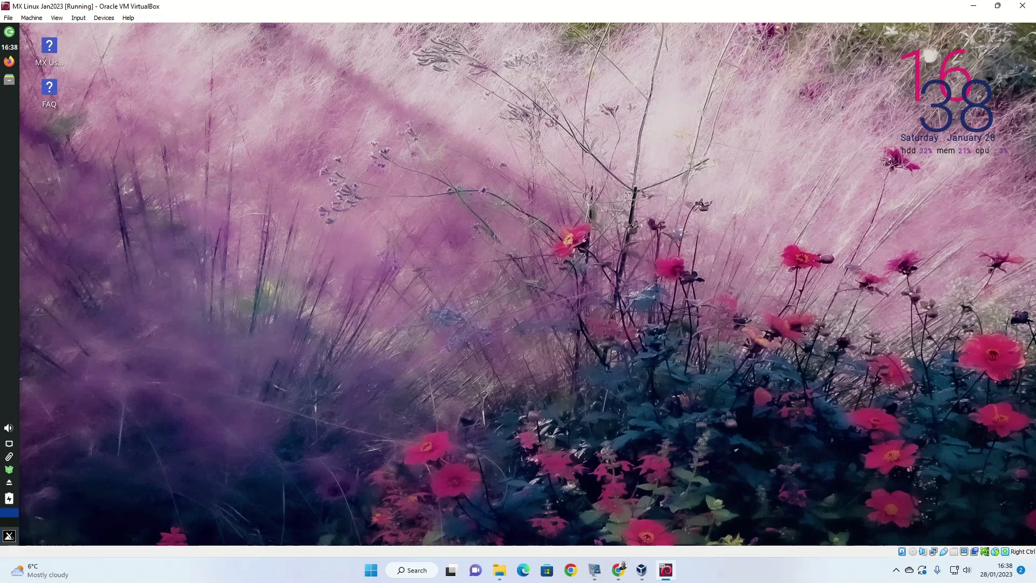
Turn the Conky desktop system monitor off and back on with Conky Toggle
click(9, 536)
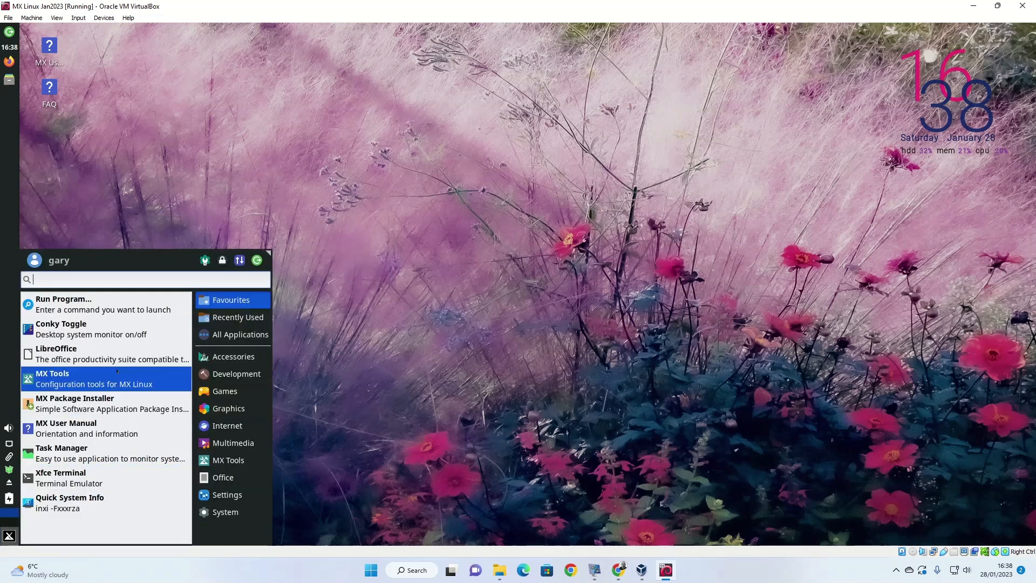
click(106, 329)
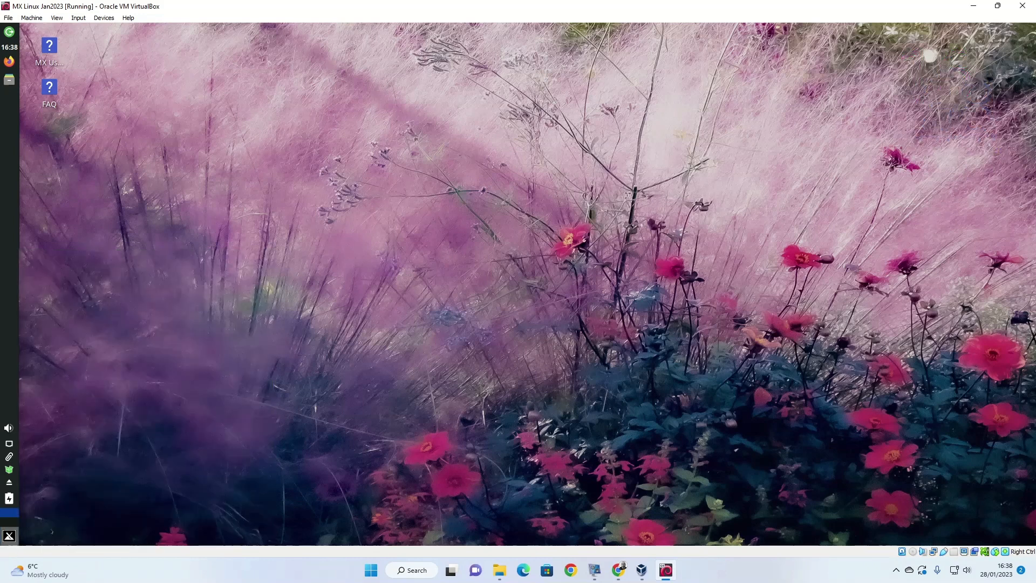
click(9, 536)
click(93, 339)
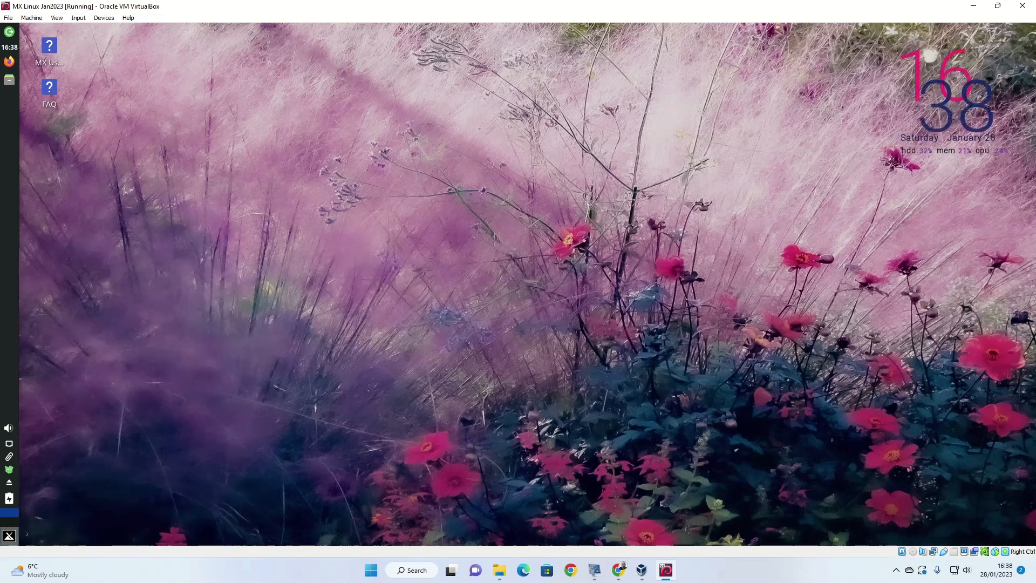
Open the Conky tool from MX Tools, dismiss the data update notice and launch Conky Manager
click(9, 536)
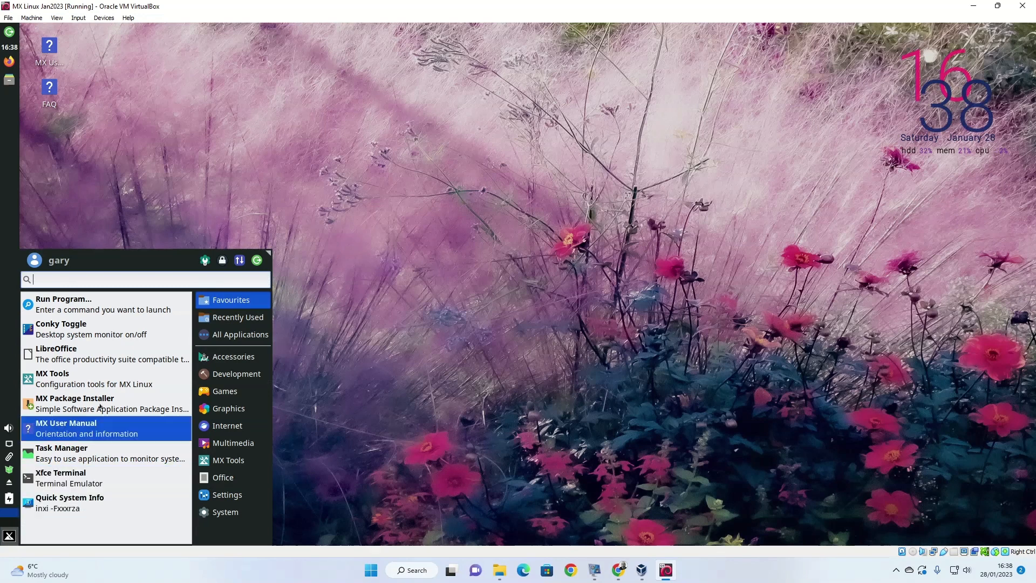
click(160, 379)
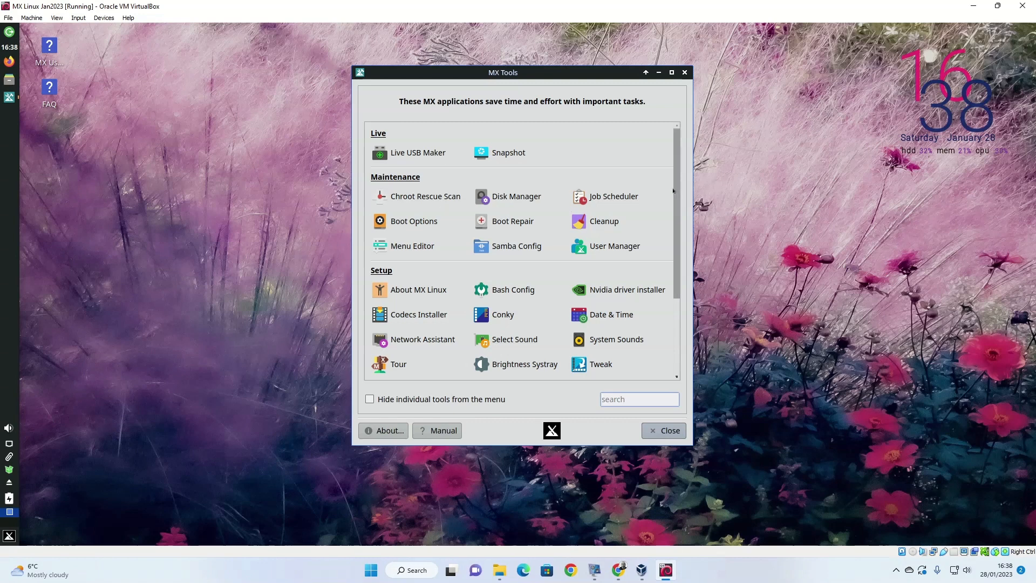
scroll(676, 247, down, 3)
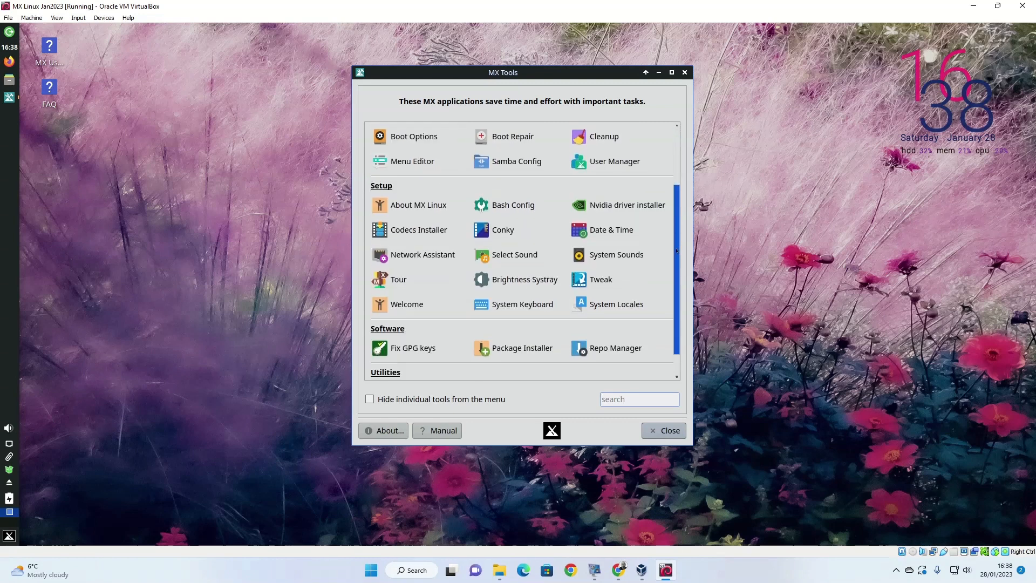
click(502, 229)
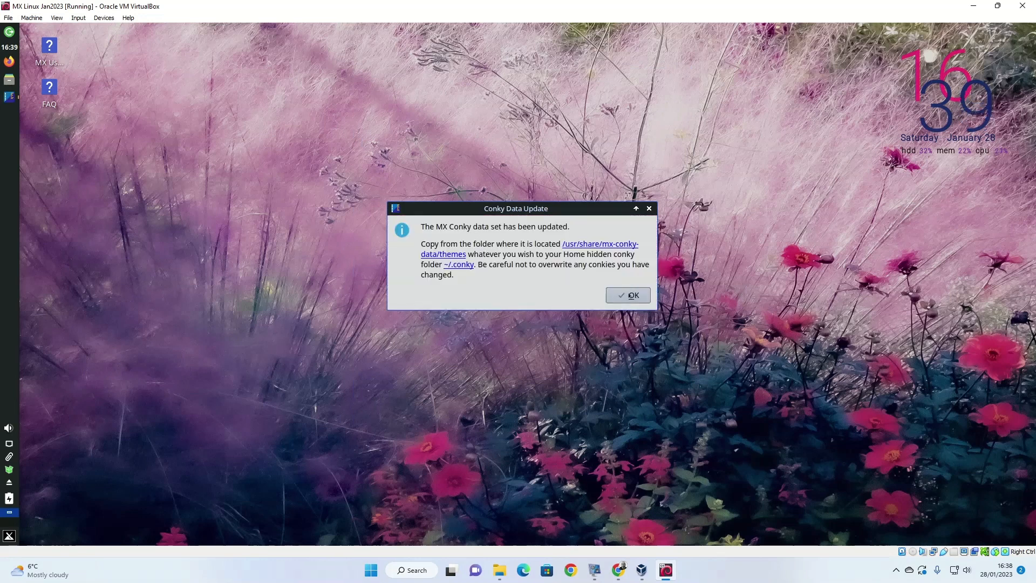
click(633, 294)
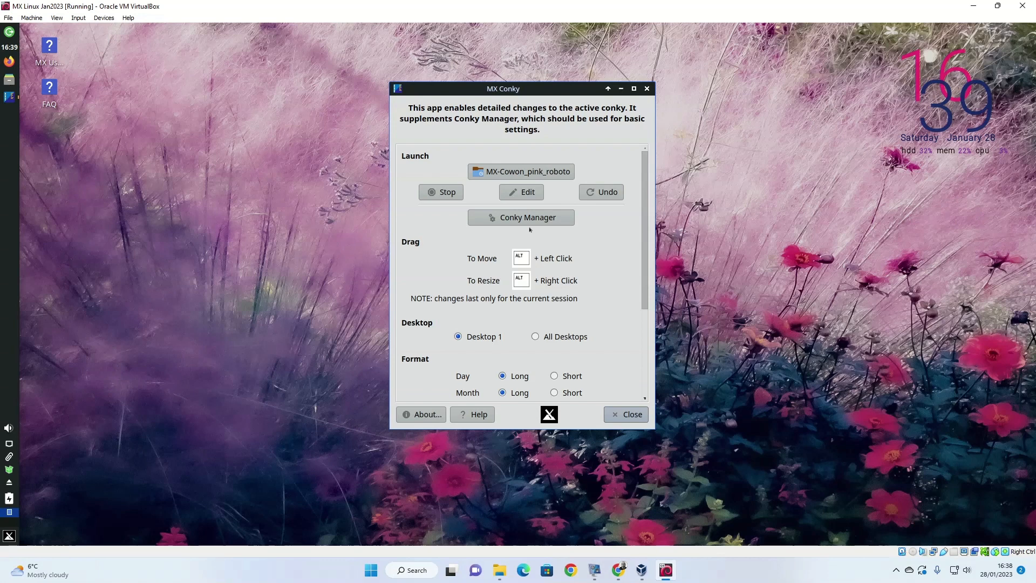
click(511, 217)
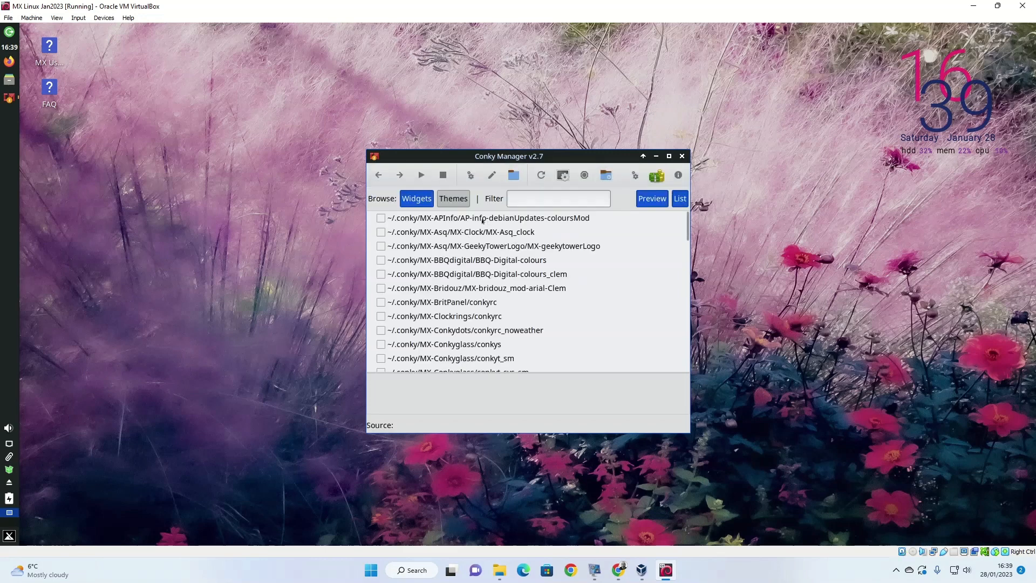
Try the MX-Conkydots/conkyrc_noweather widget on the desktop and turn it off again in Conky Manager
scroll(383, 276, down, 3)
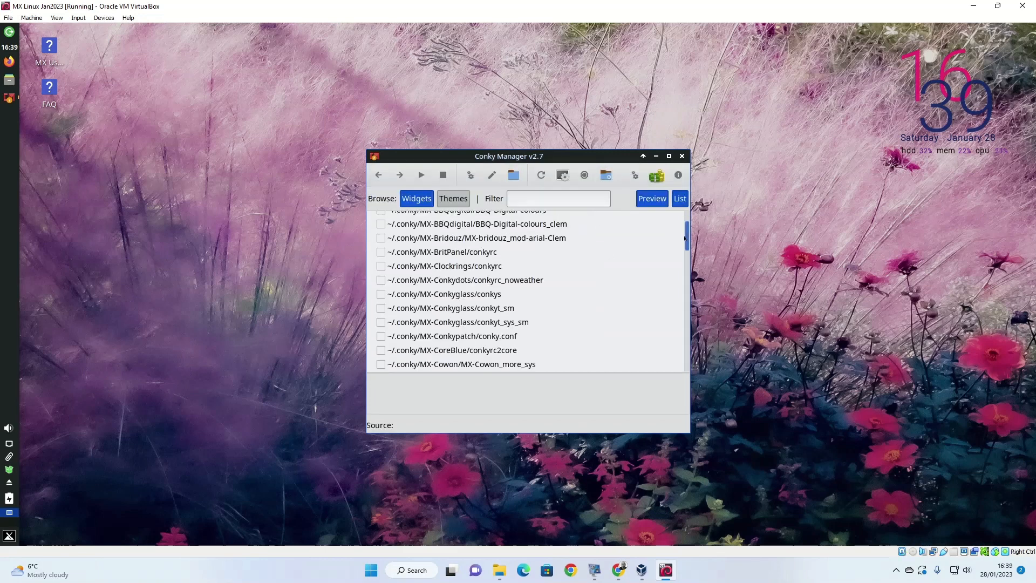
click(378, 279)
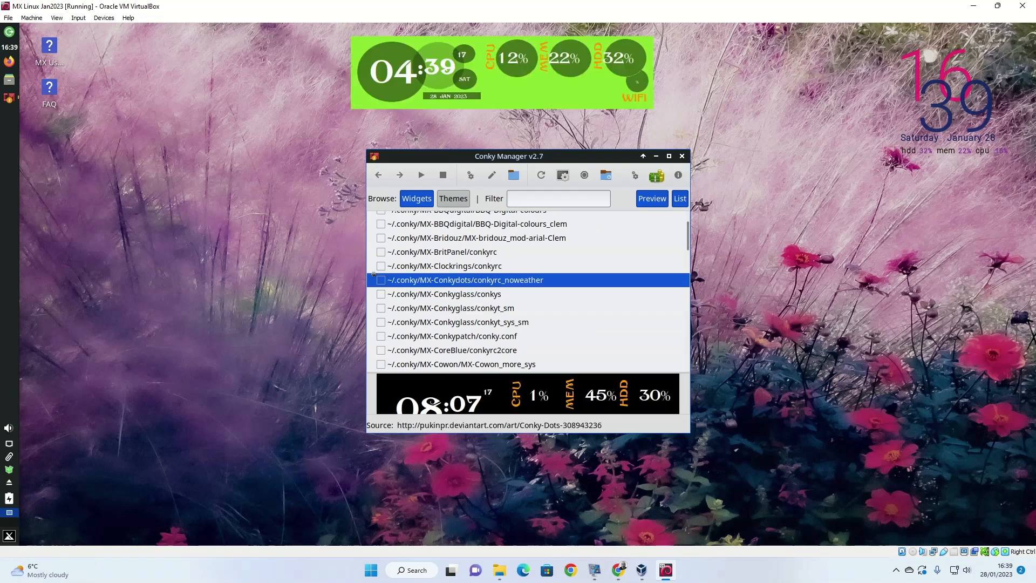
click(378, 279)
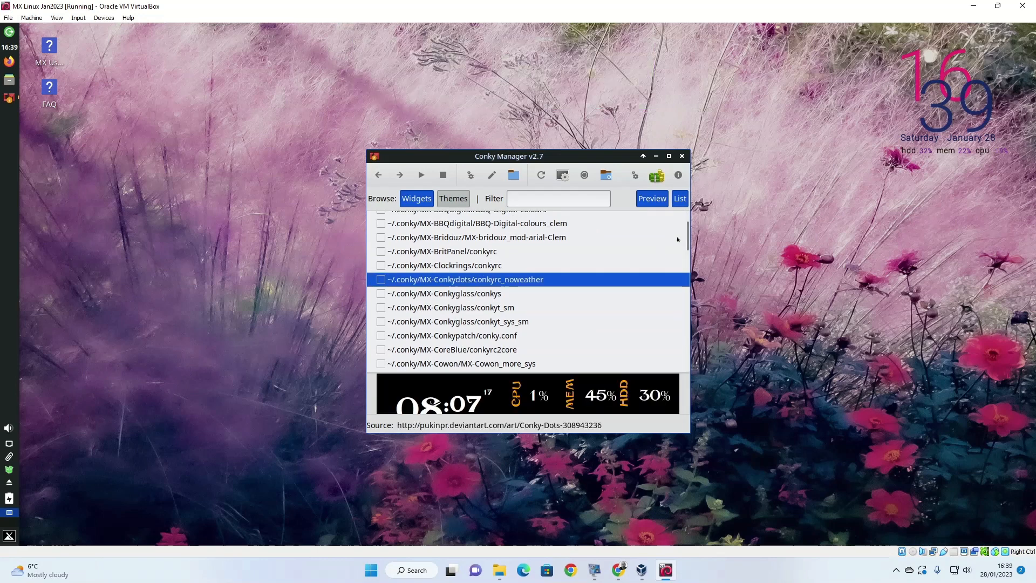
Turn off the MX-CowonPink/MX-Cowon_pink_roboto widget and briefly try MX-Futuriste/conky-futuriste-6 in its place
scroll(678, 239, down, 12)
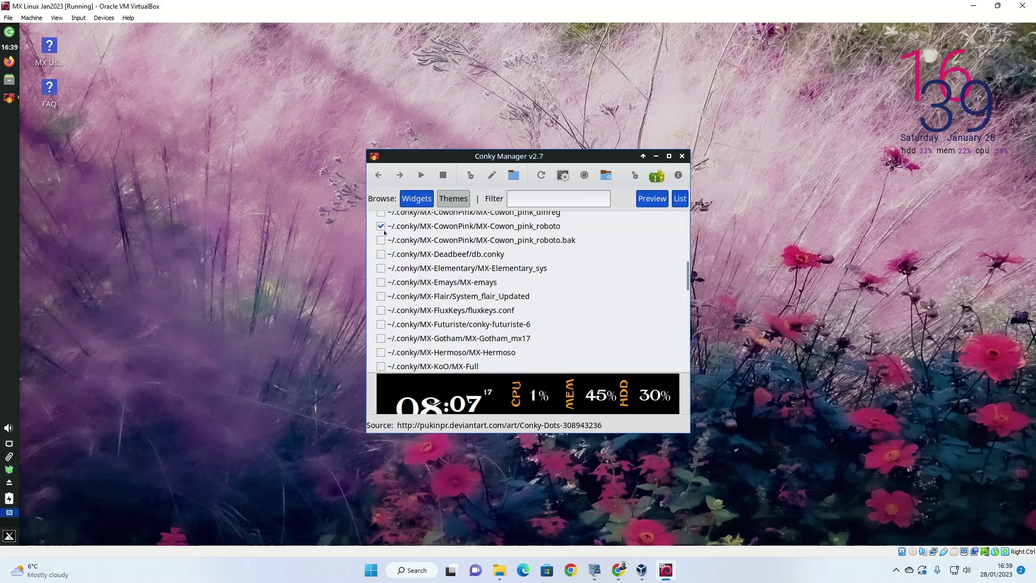
click(381, 226)
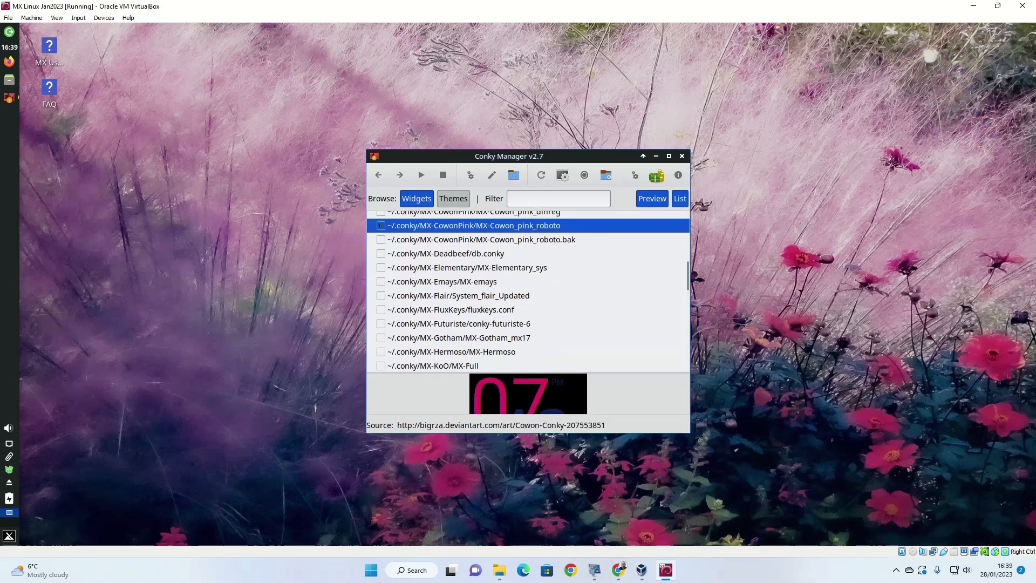
click(380, 324)
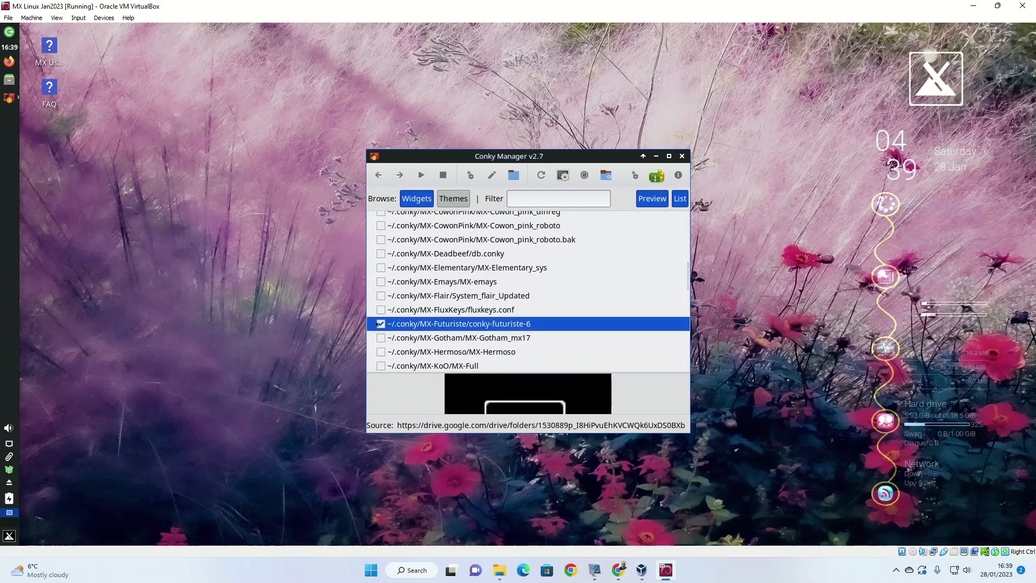
click(381, 323)
Try the MX-FluxKeys/fluxkeys.conf widget and replace it with MX-LSD/conkyrc
click(379, 310)
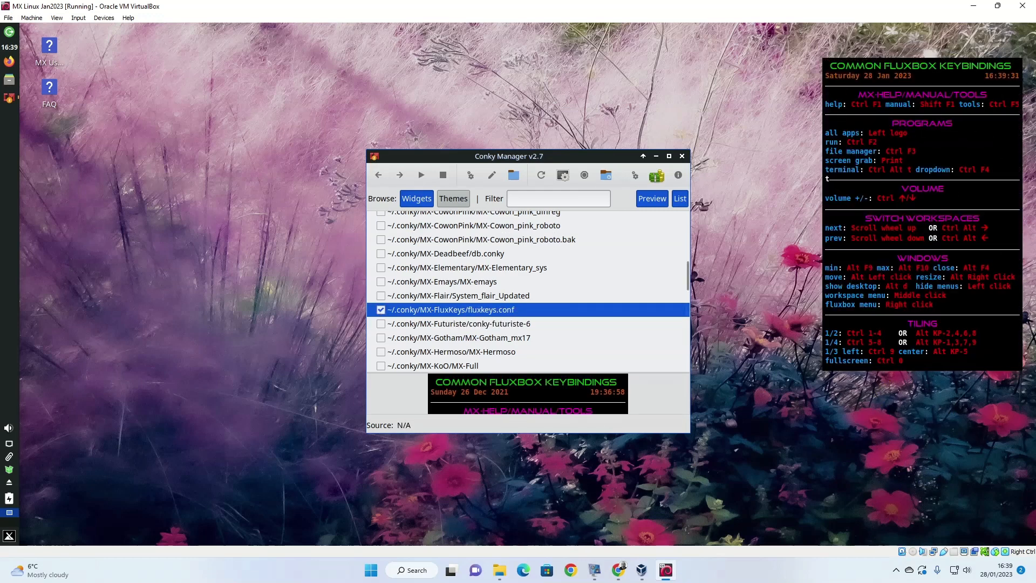
scroll(552, 295, down, 3)
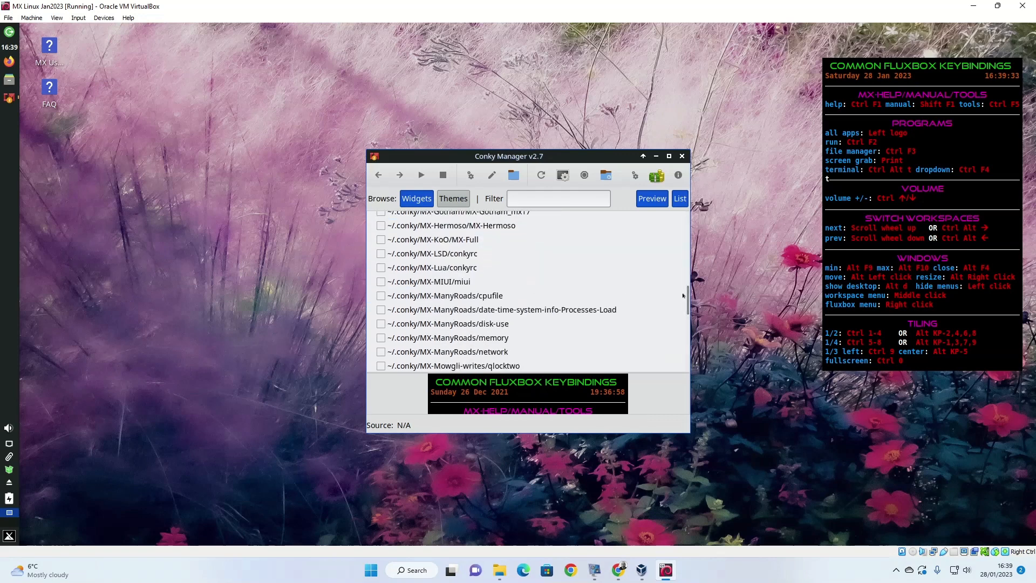
scroll(684, 296, up, 2)
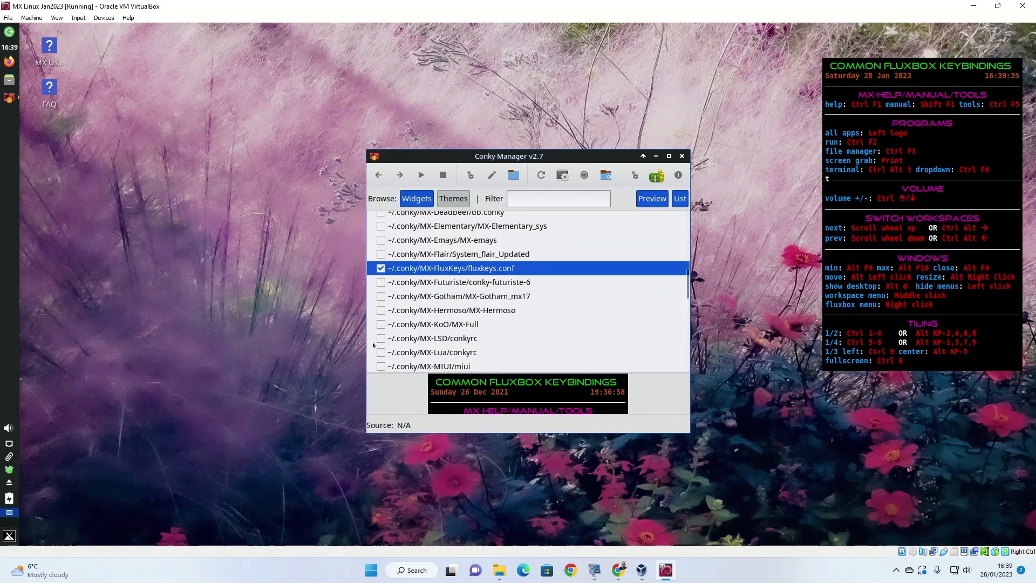
click(380, 337)
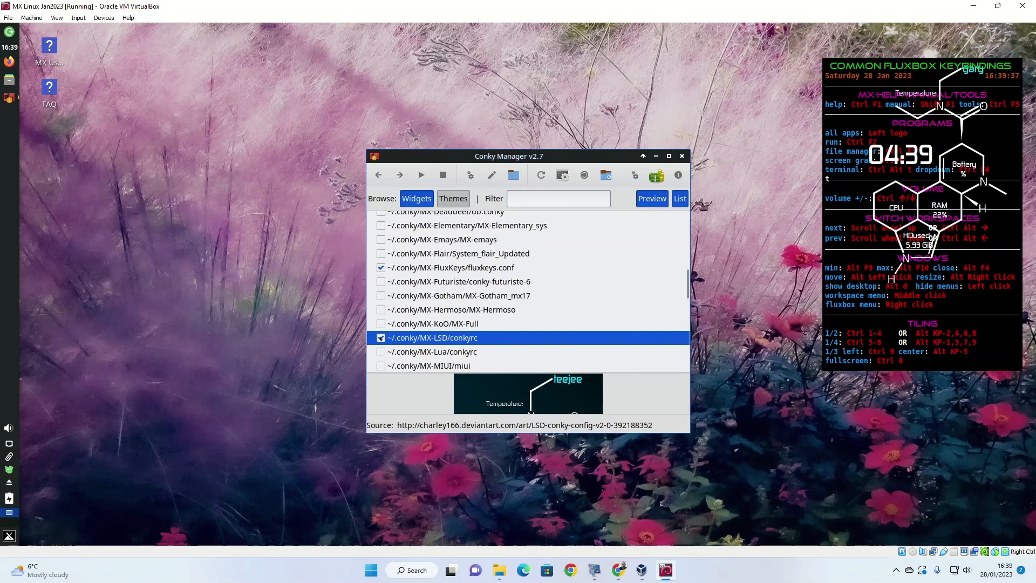
click(381, 268)
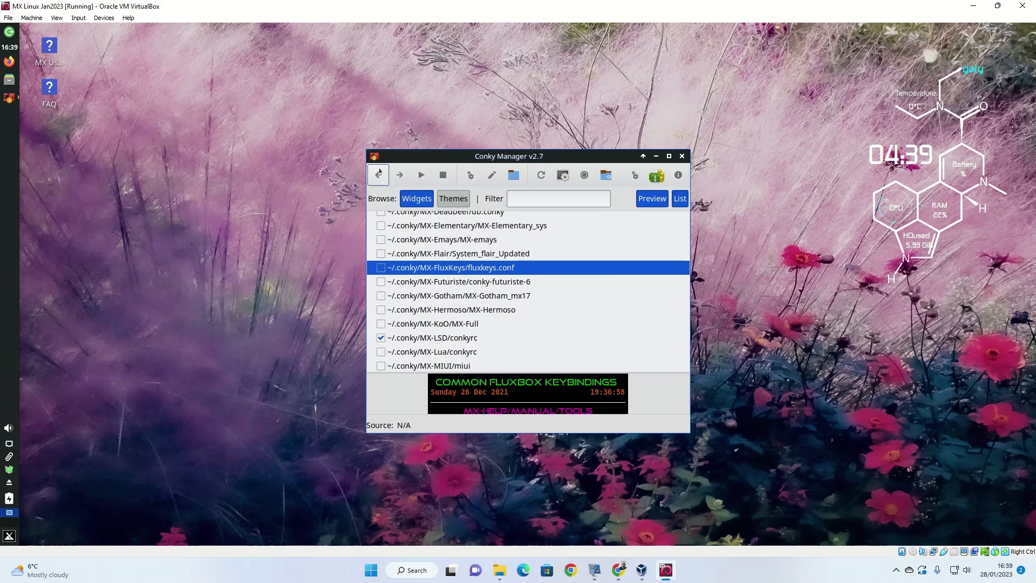
Step back through the preceding widgets in the list and close both Conky Manager and MX Conky
click(379, 174)
click(378, 174)
click(378, 174)
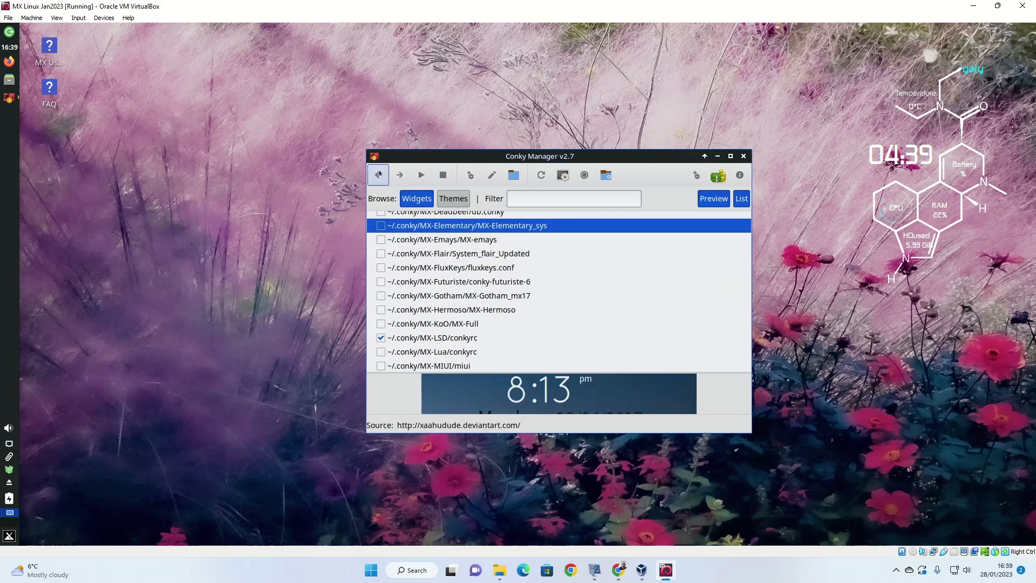
click(378, 173)
click(772, 156)
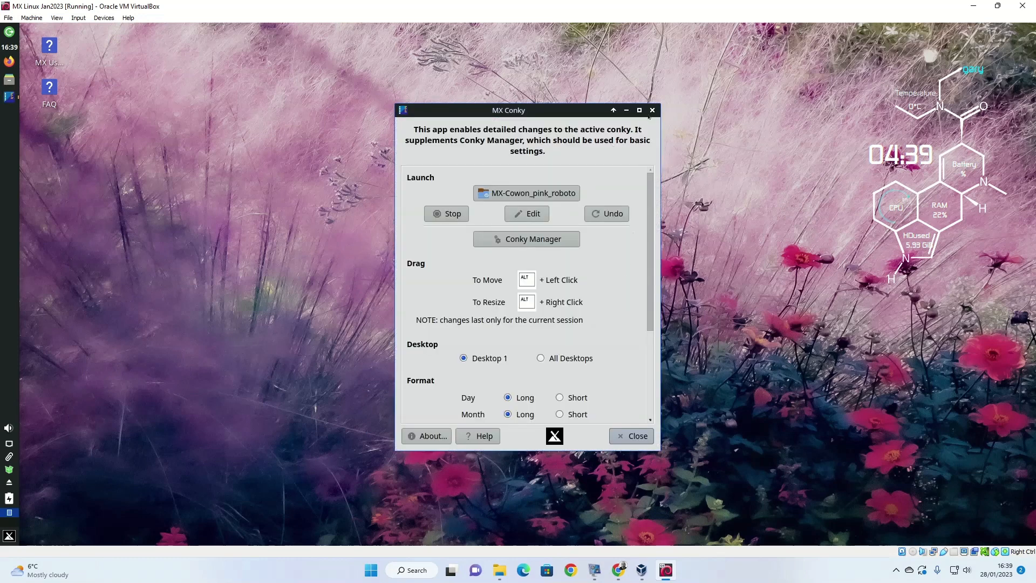
click(651, 111)
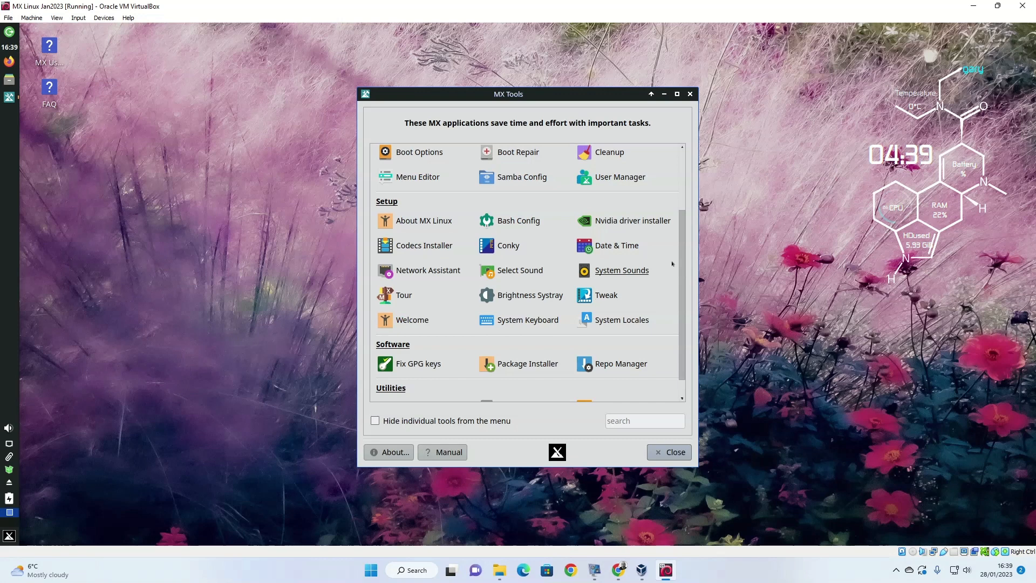
Open Boot Options from MX Tools, authenticate with the account password, review the boot settings and close the tool
scroll(459, 248, down, 1)
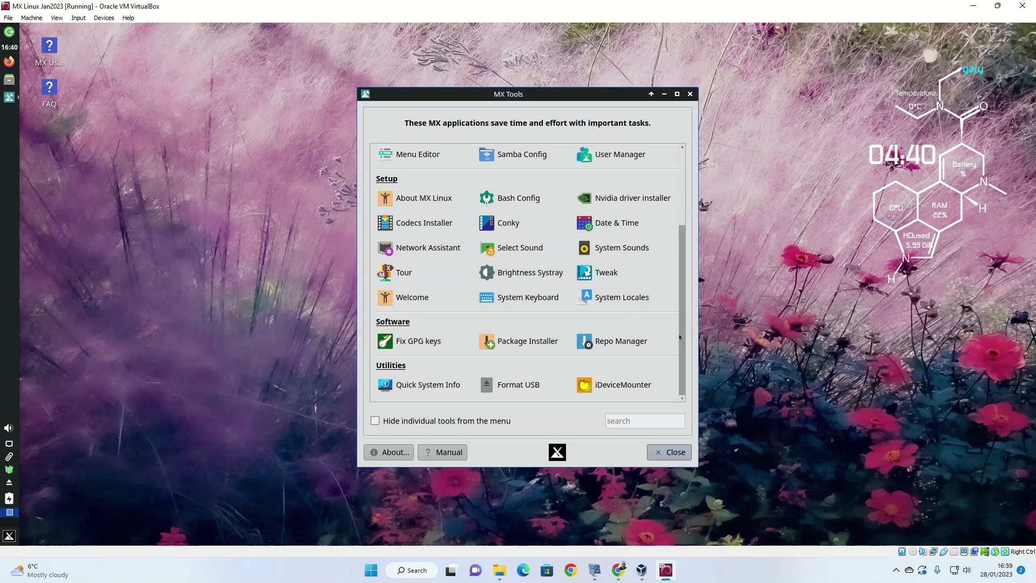
scroll(680, 337, up, 3)
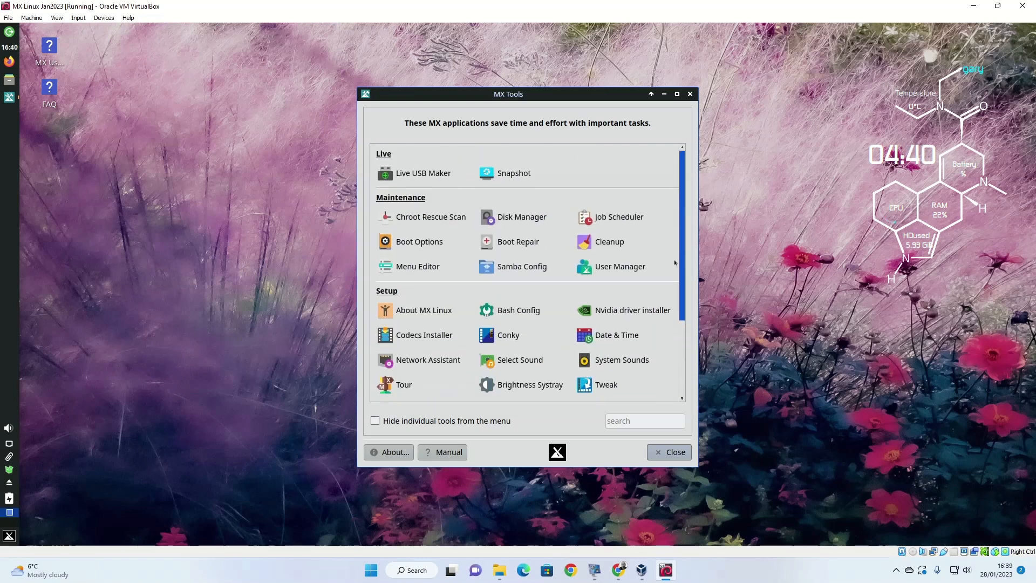
click(419, 243)
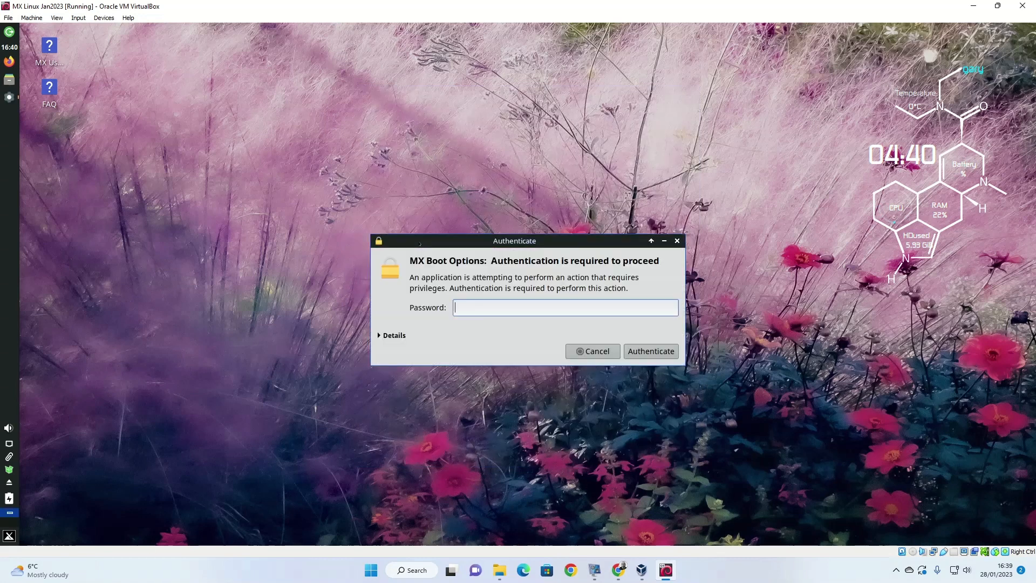
text(••••••••••)
key(Return)
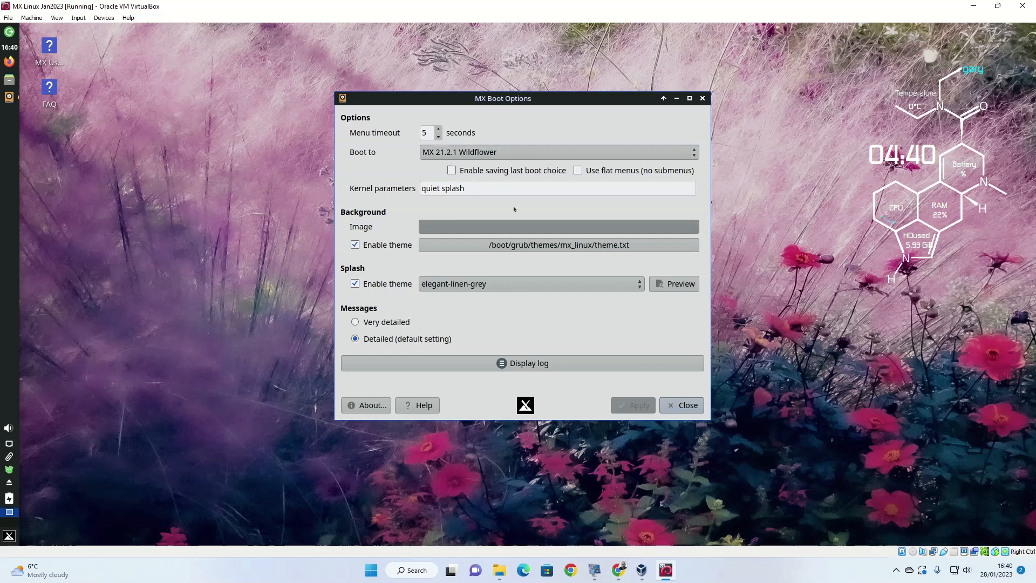
click(682, 405)
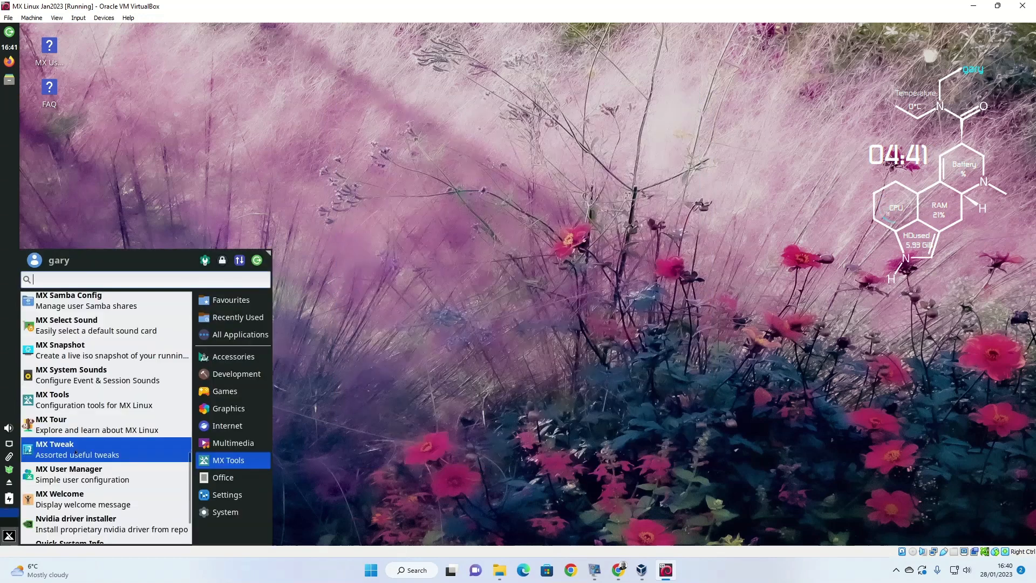
Open MX Tweak and apply a horizontal layout for the first panel, placed at Bottom
click(174, 441)
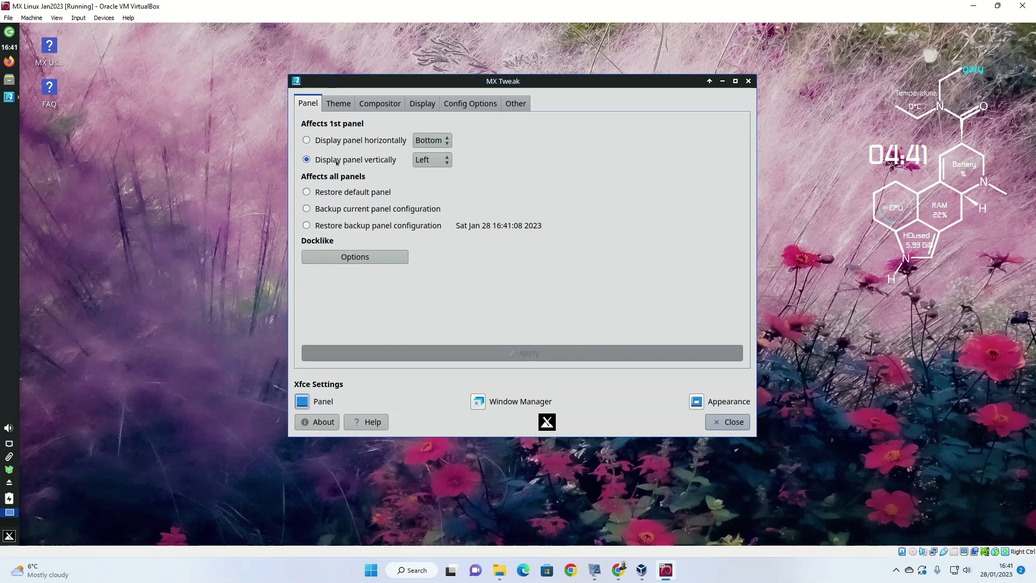
click(321, 138)
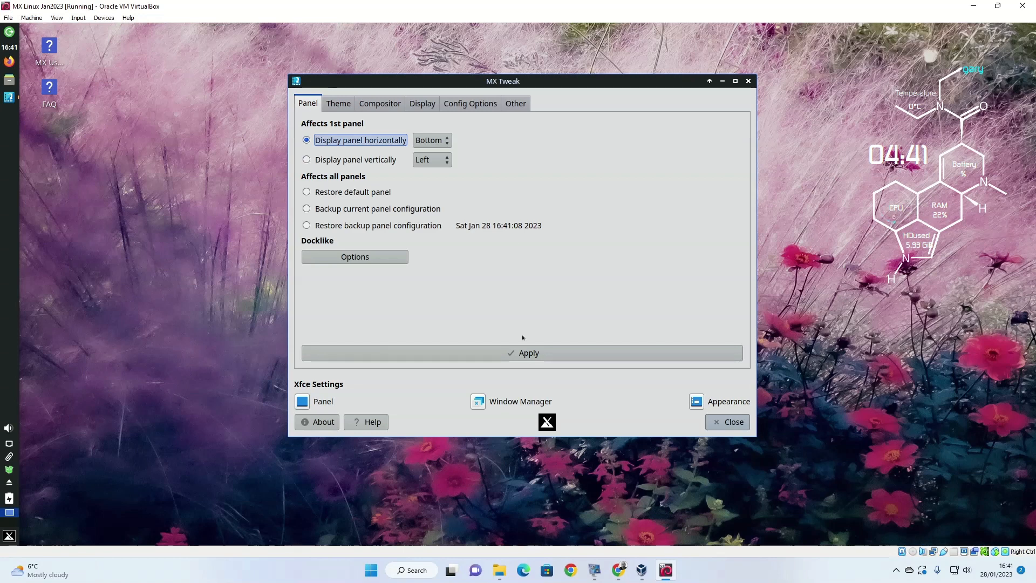
click(531, 352)
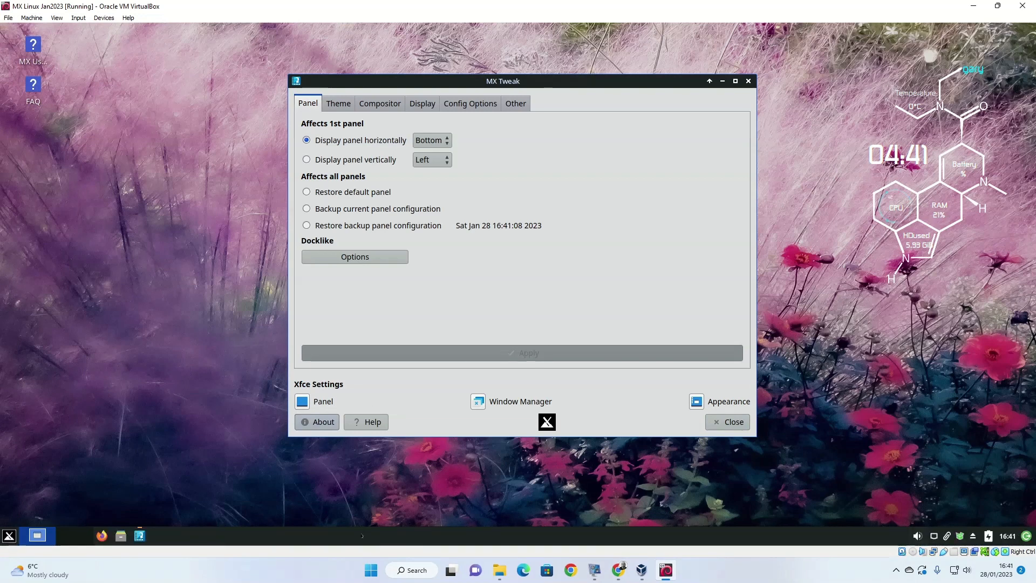
right_click(362, 536)
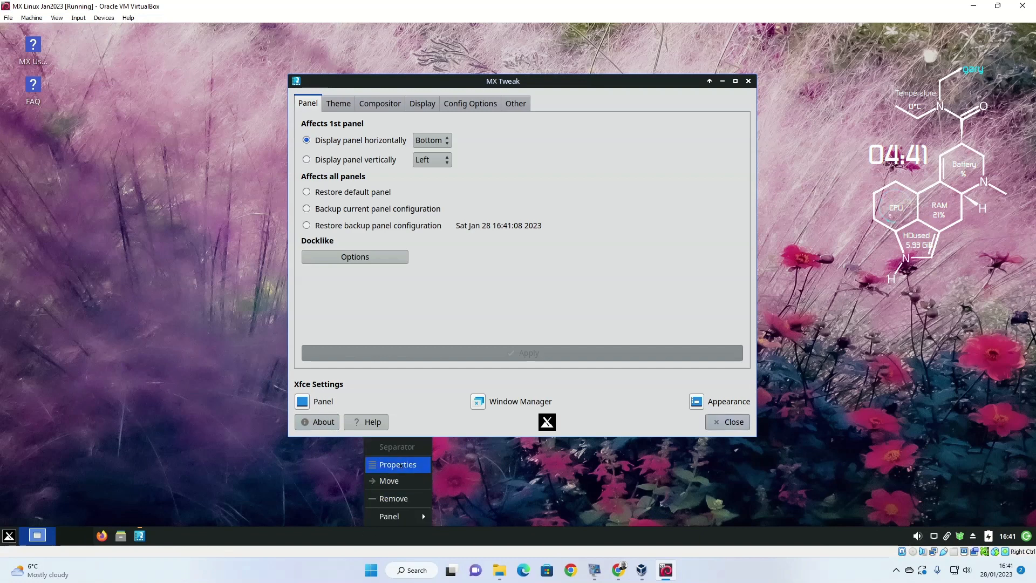
click(402, 465)
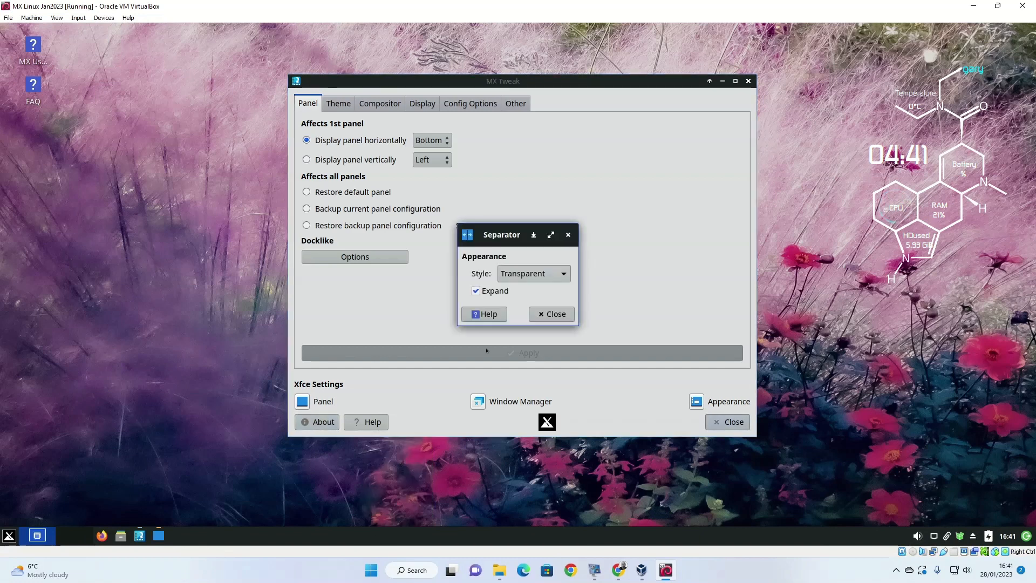
click(539, 312)
Open the panel's preferences and move Whisker Menu to the end of the Panel 1 items
right_click(550, 532)
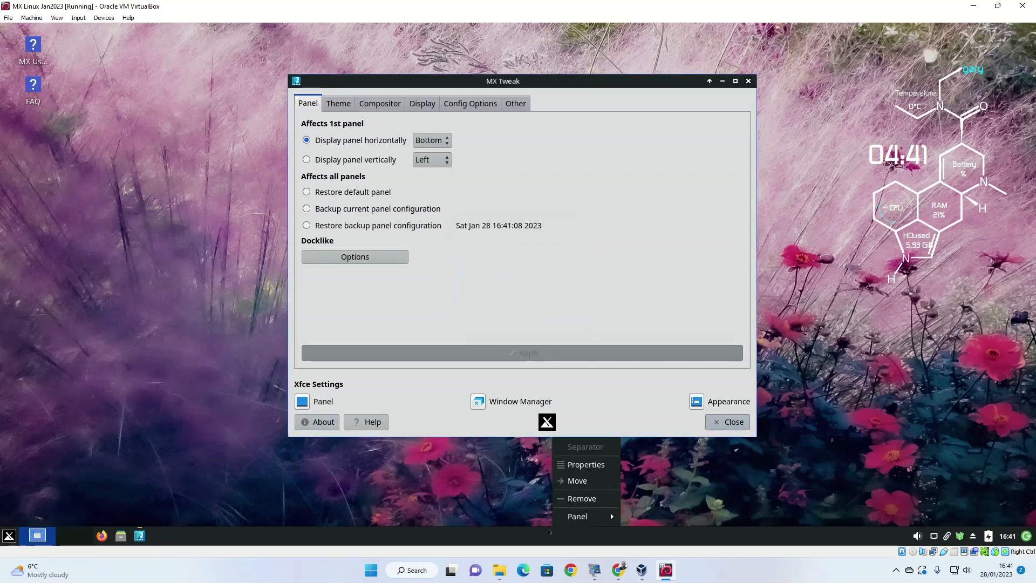
mouse_move(592, 517)
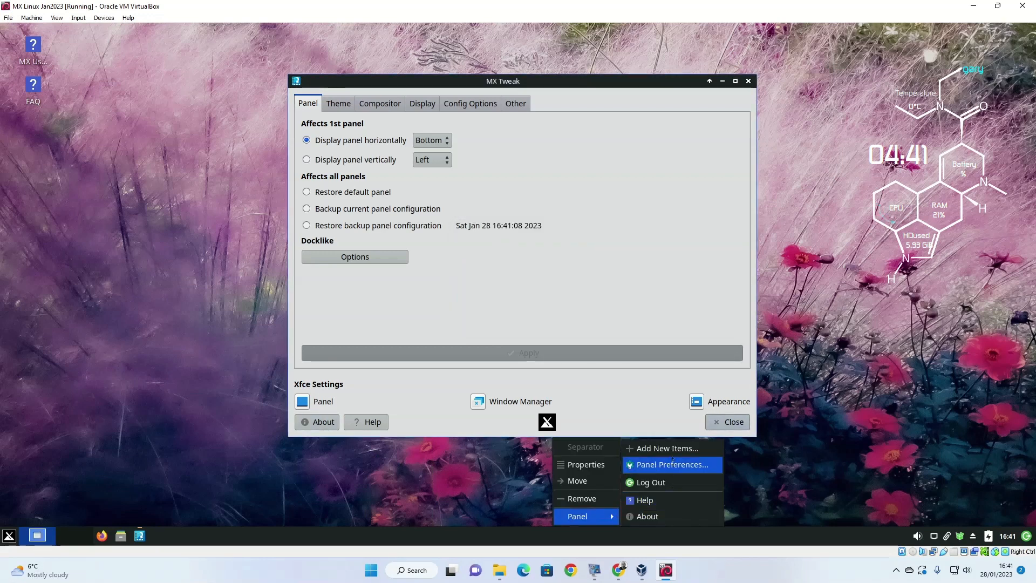
click(672, 465)
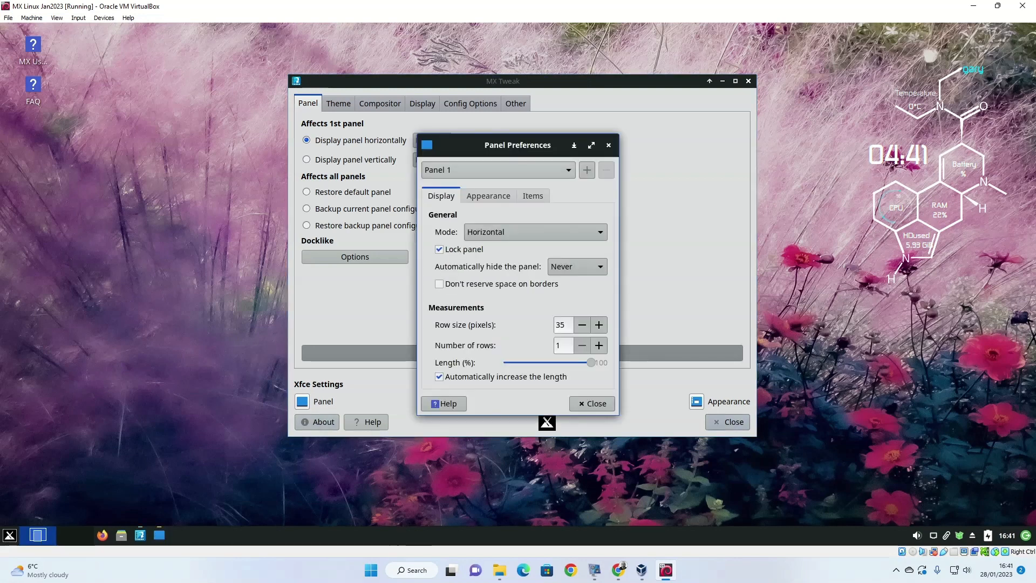
click(529, 196)
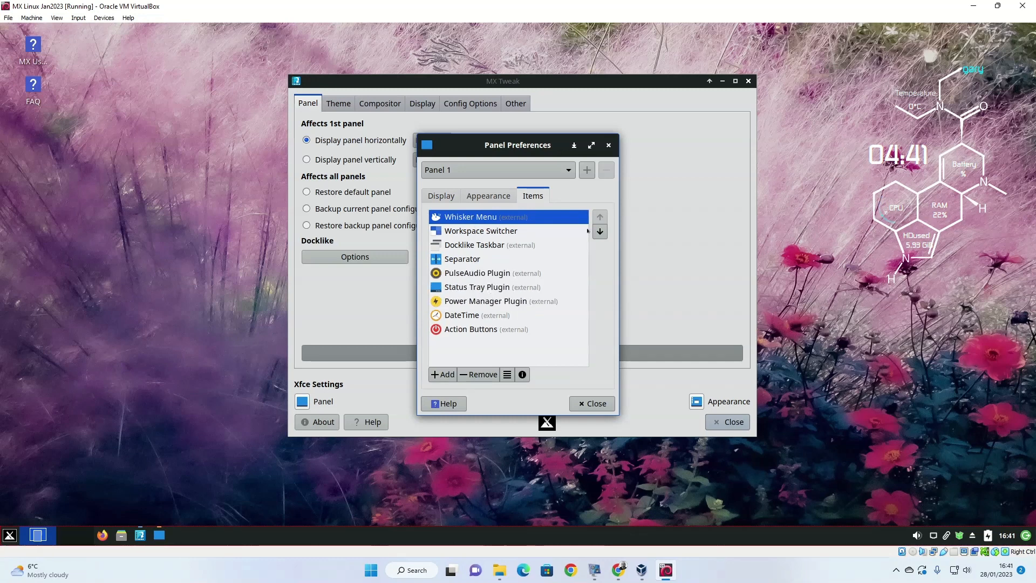
click(596, 231)
click(597, 232)
click(596, 231)
click(597, 231)
click(598, 231)
click(598, 231)
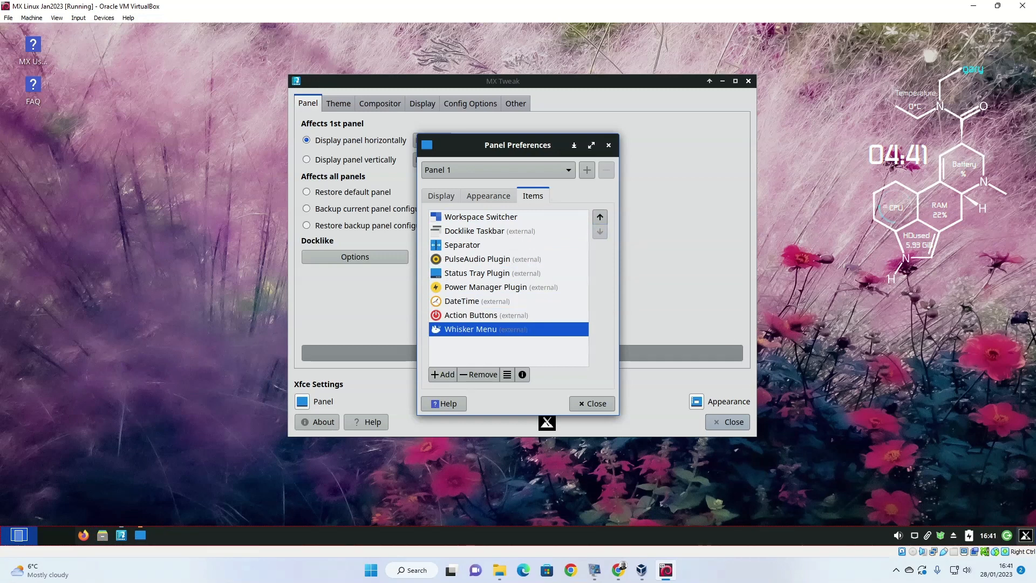
Move Whisker Menu back to the start of the Panel 1 items and close the panel preferences
click(599, 217)
click(599, 217)
click(598, 217)
click(599, 217)
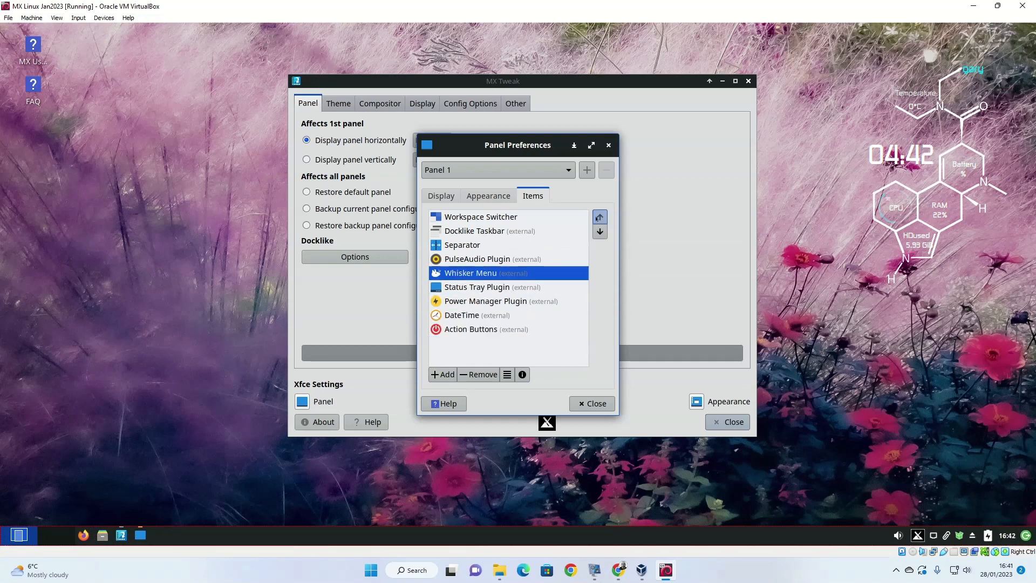
click(599, 217)
click(599, 217)
click(599, 216)
click(599, 217)
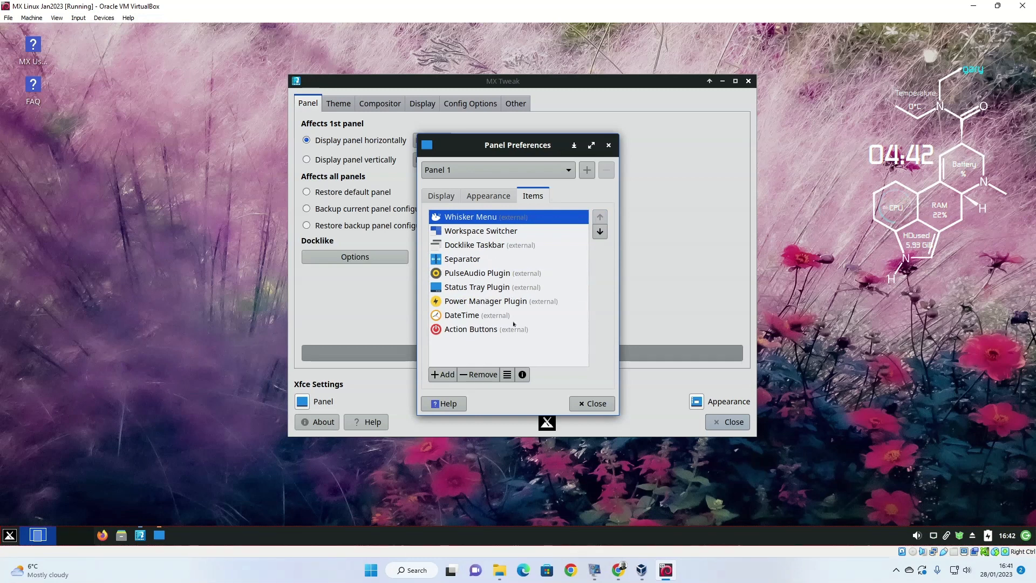
click(591, 403)
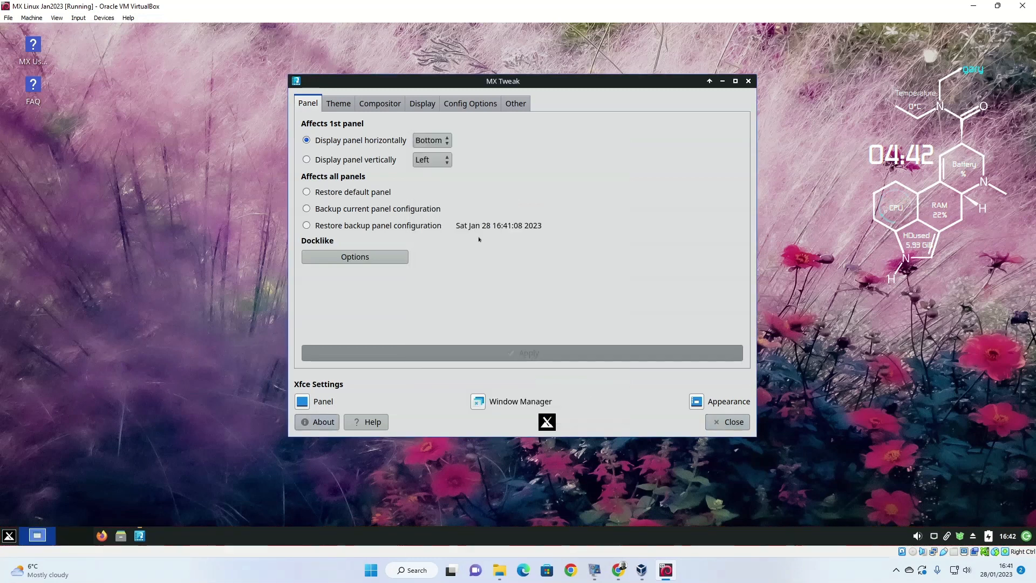
Review the Theme, Display and Config Options settings in MX Tweak
click(347, 104)
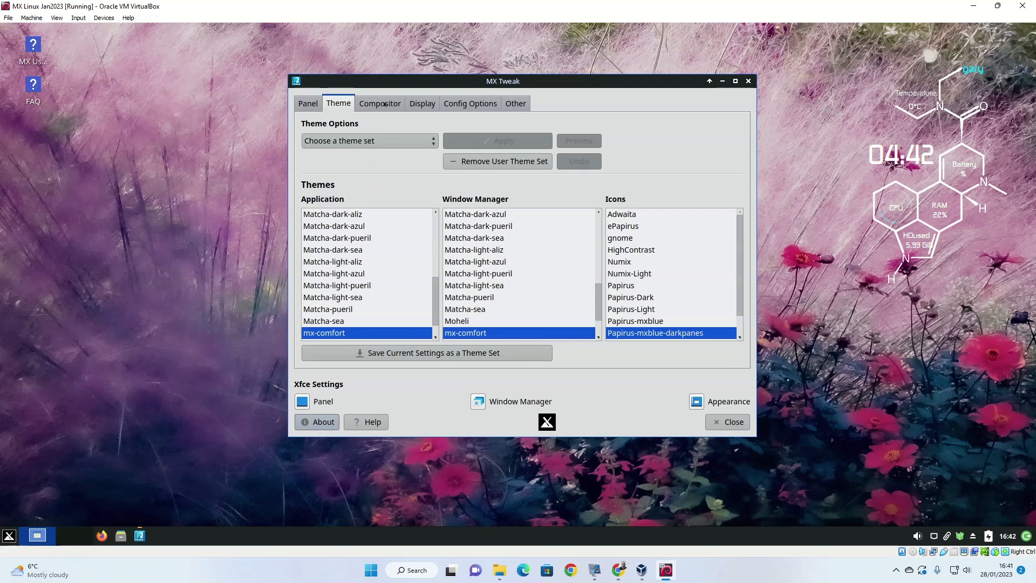
click(414, 104)
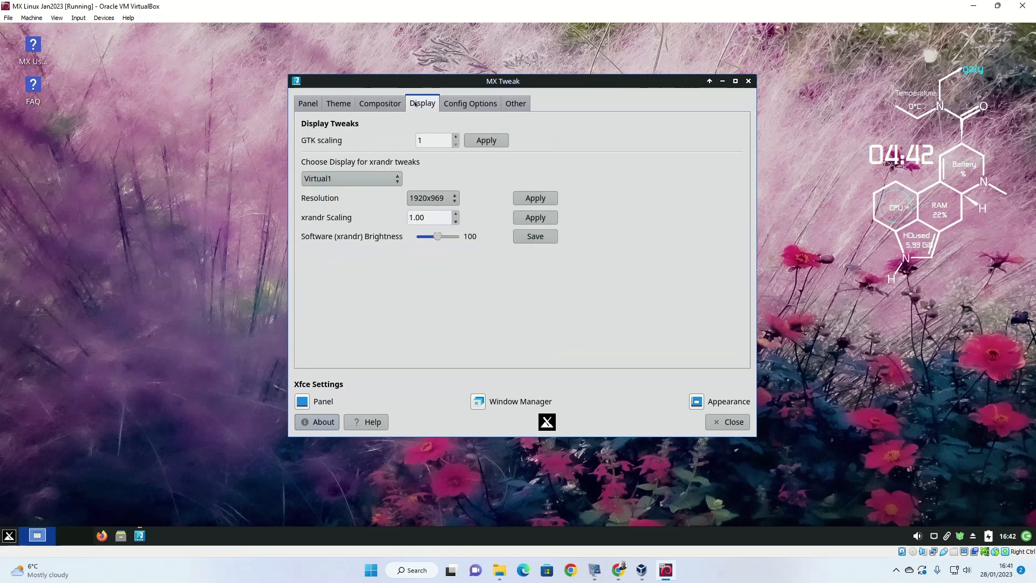
click(474, 104)
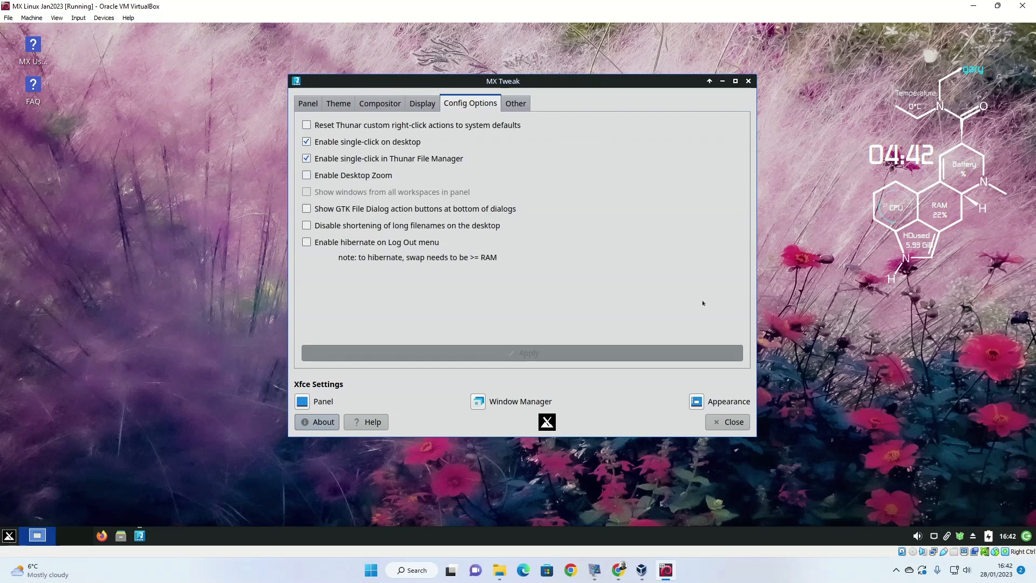
Close MX Tweak and set the desktop wallpaper to the yellow flower field with hills from the backgrounds folder
click(727, 421)
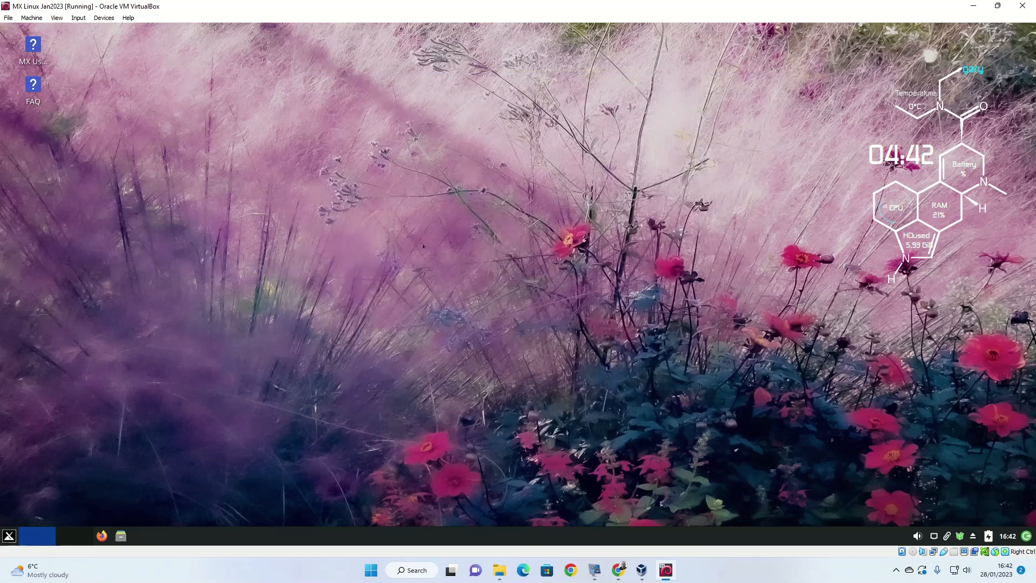
right_click(423, 216)
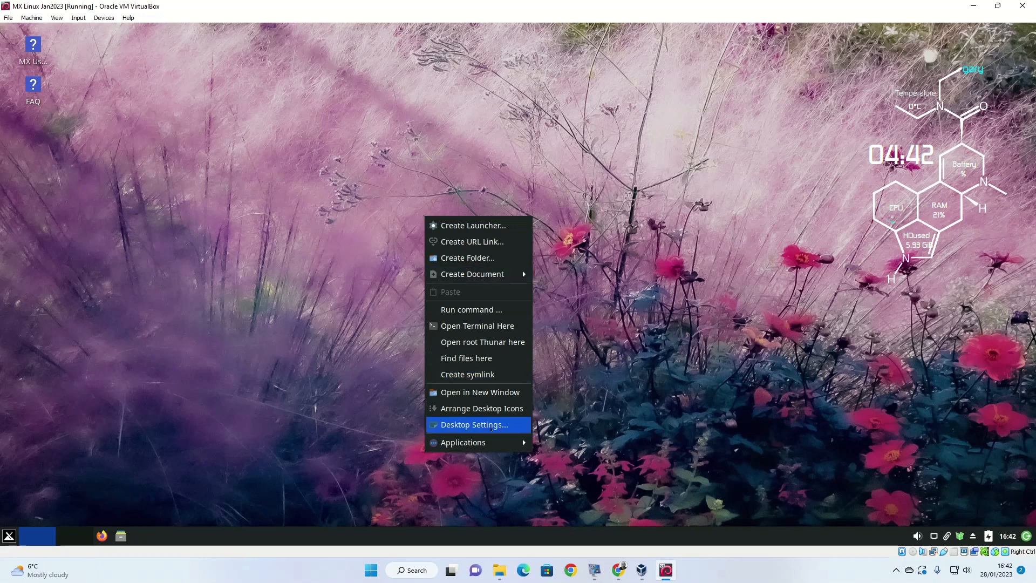
click(468, 425)
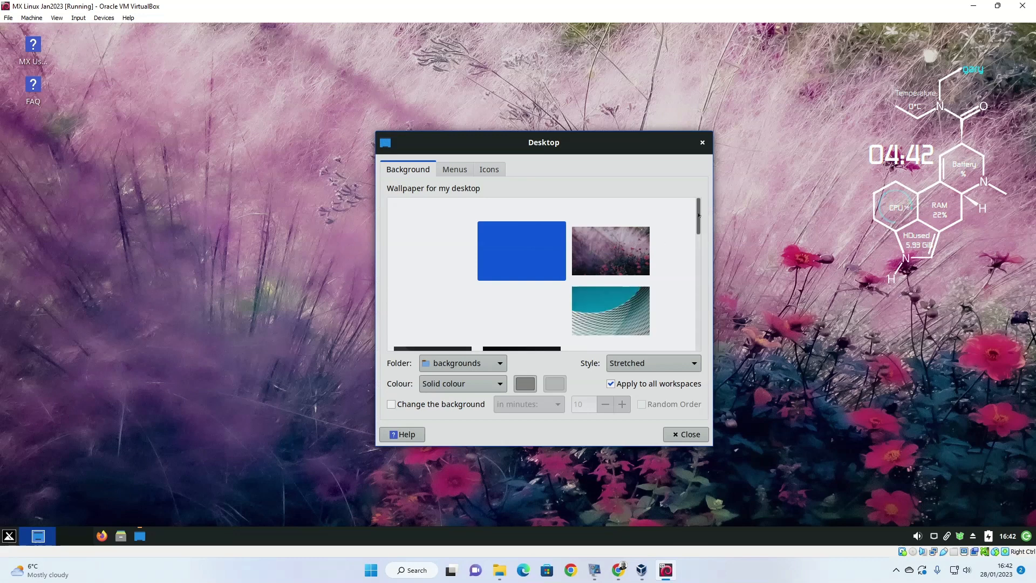
drag(700, 234, 700, 278)
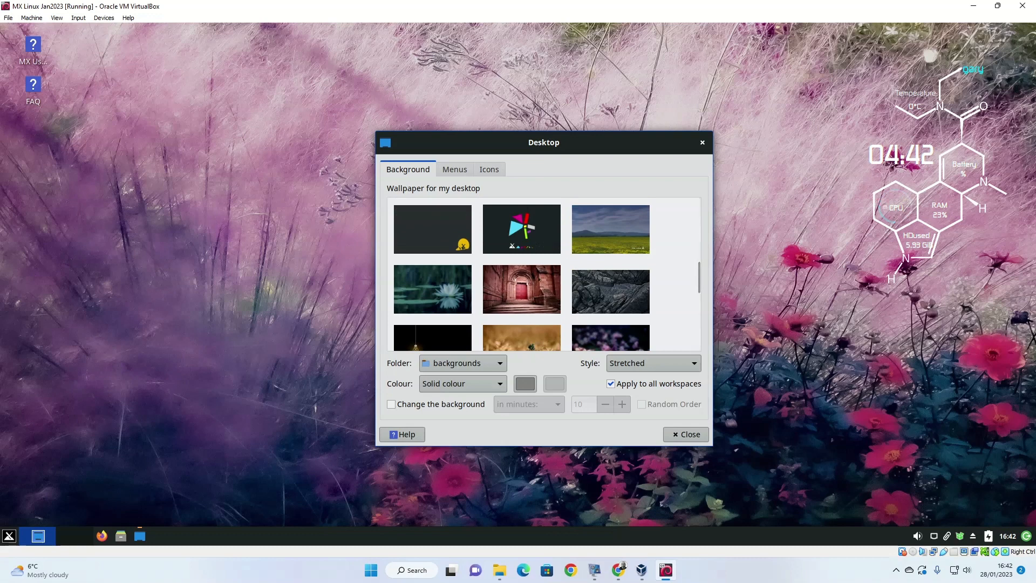
click(521, 289)
click(610, 229)
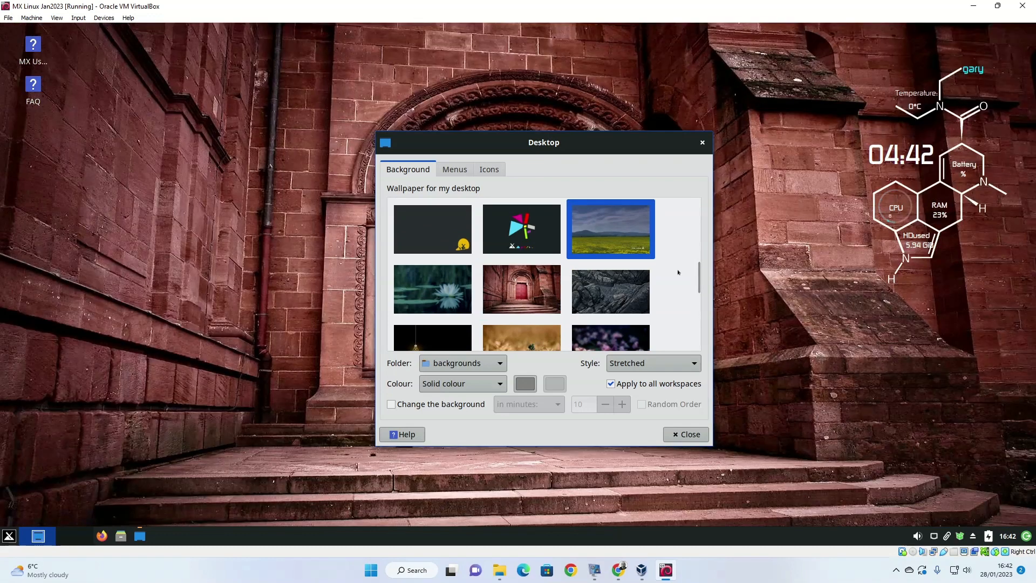
click(692, 435)
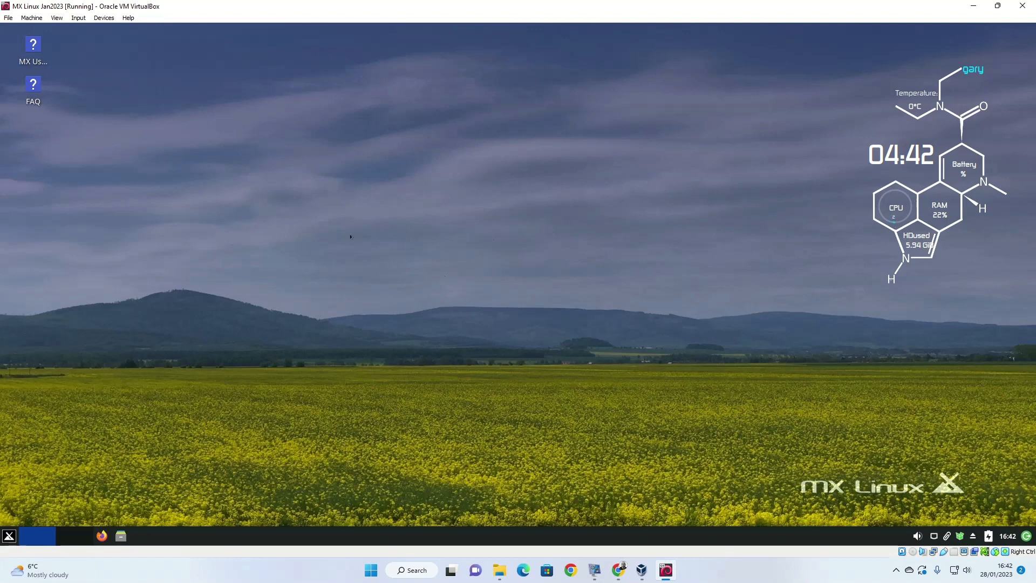
Switch the MX Linux virtual machine window to full-screen mode
click(57, 18)
click(78, 39)
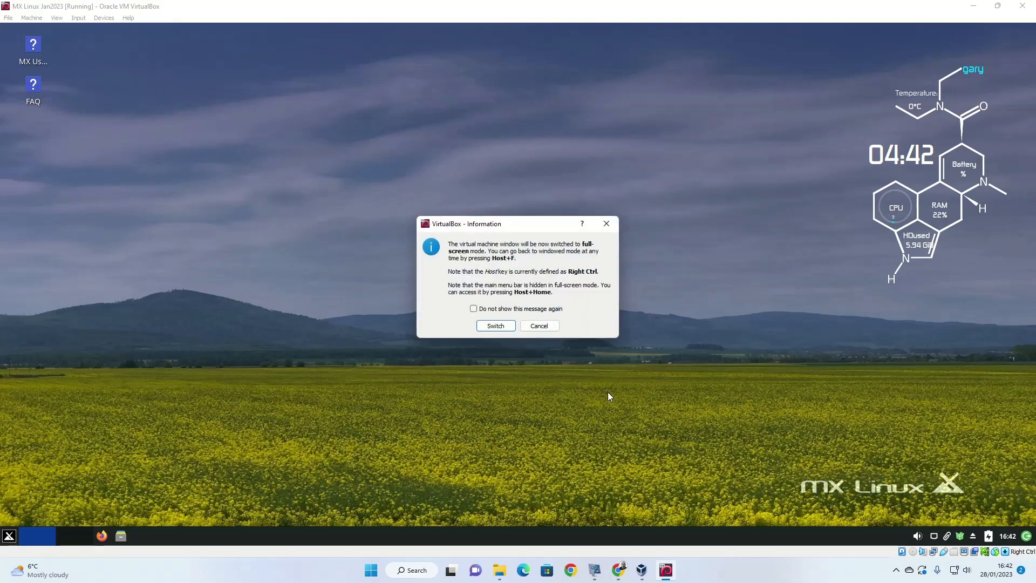
click(494, 323)
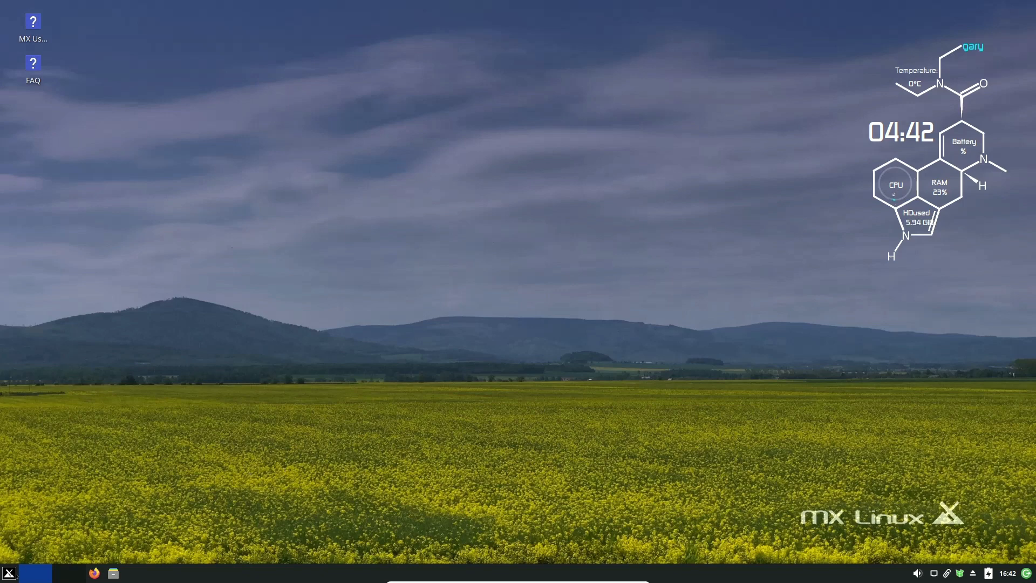
click(12, 574)
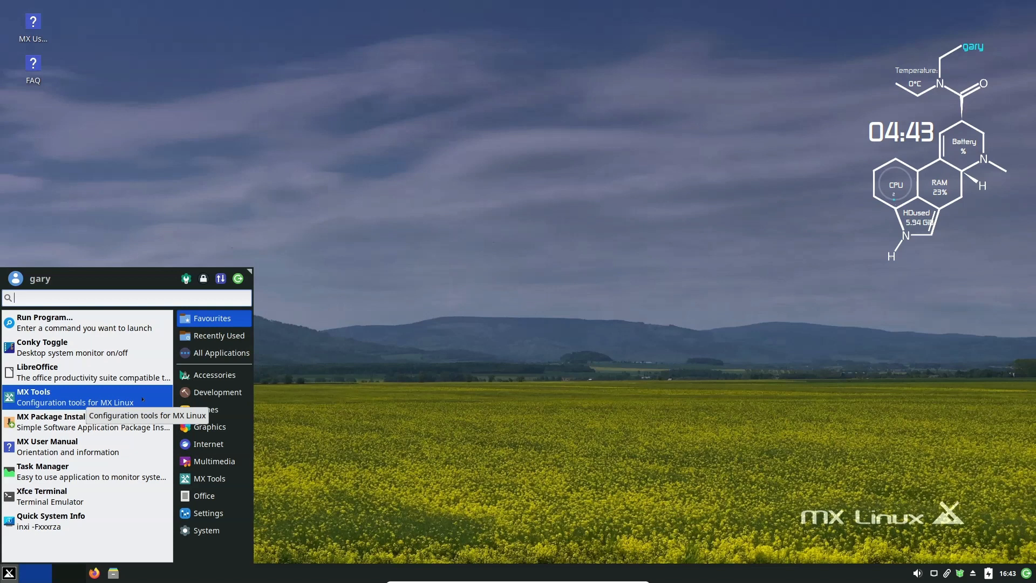
click(410, 379)
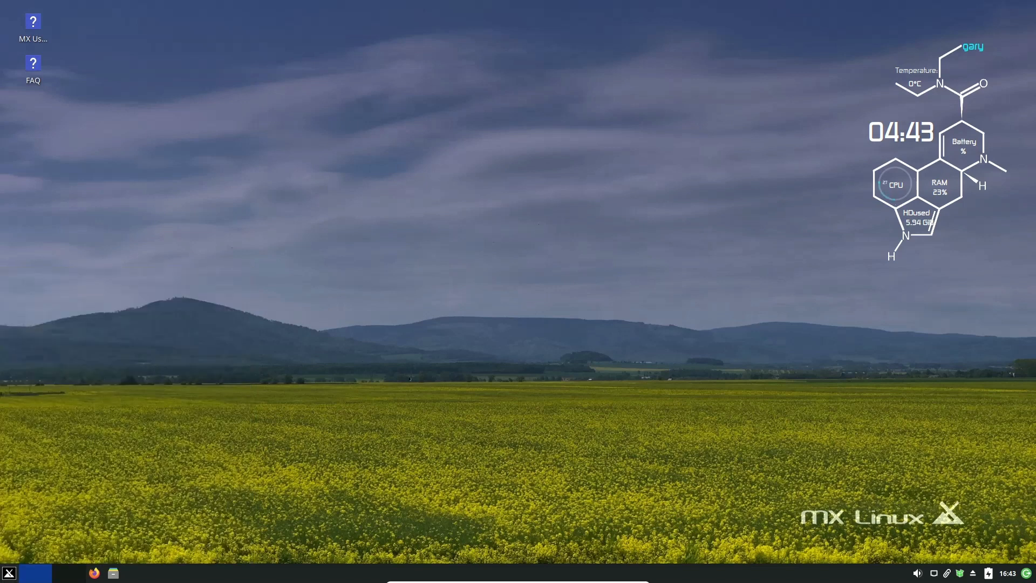